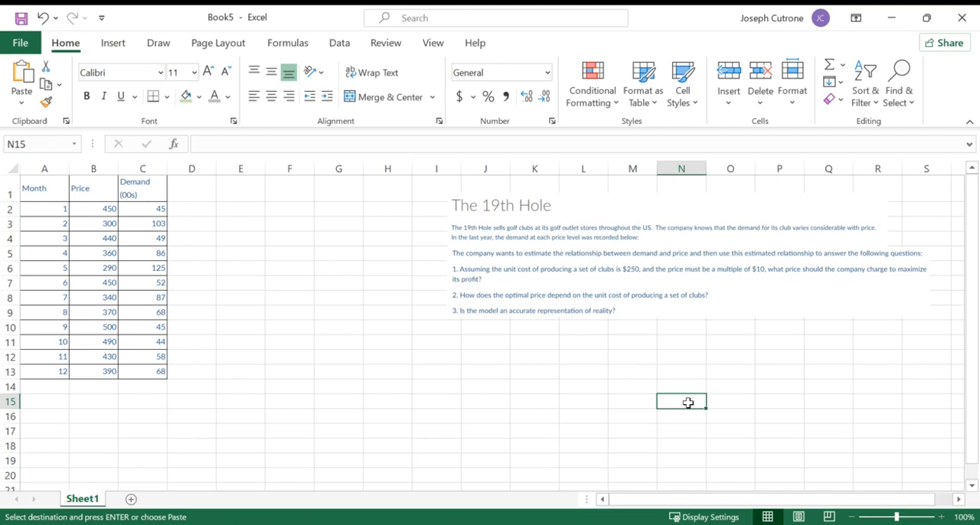
# - Insert the recommended scatter chart from the data in A1:C13 and move it to the empty cells beside the table
pyautogui.click(379, 257)
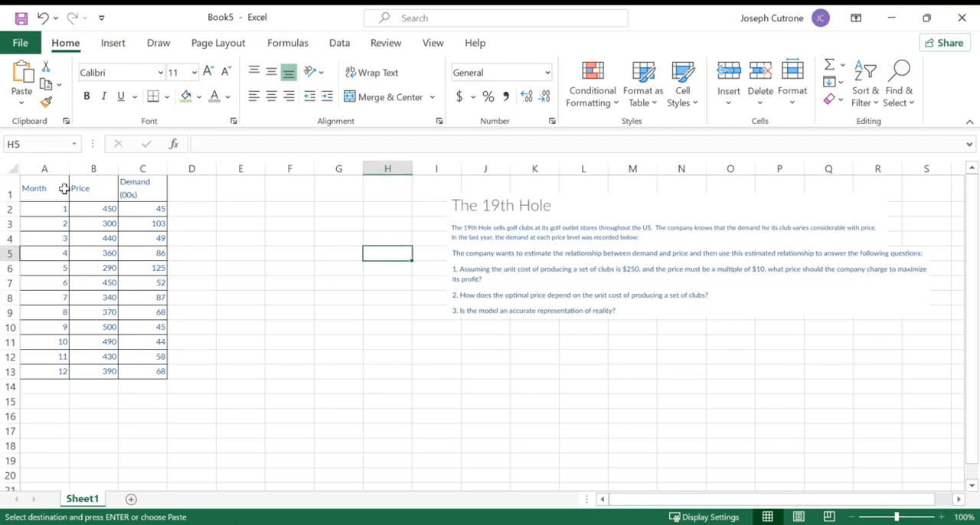
pyautogui.moveTo(54, 192); pyautogui.dragTo(149, 372)
pyautogui.click(111, 42)
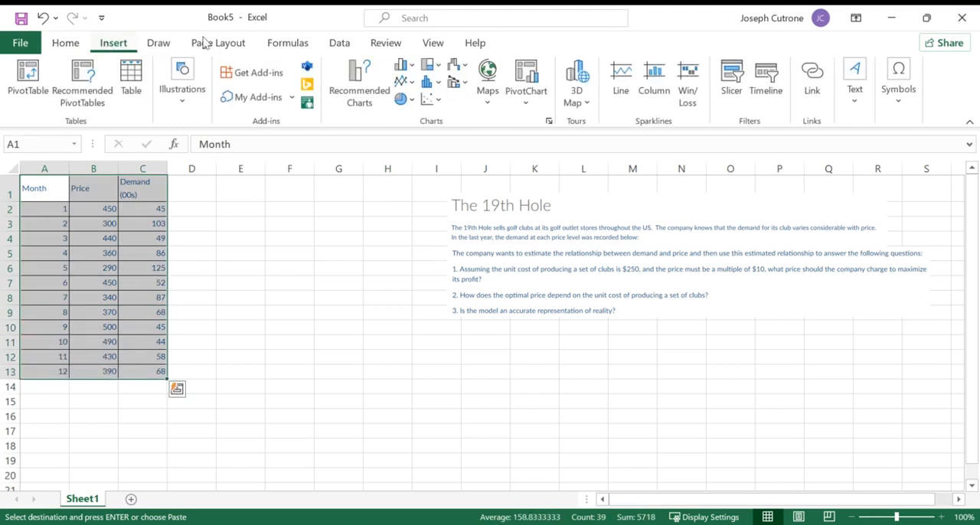
pyautogui.click(367, 98)
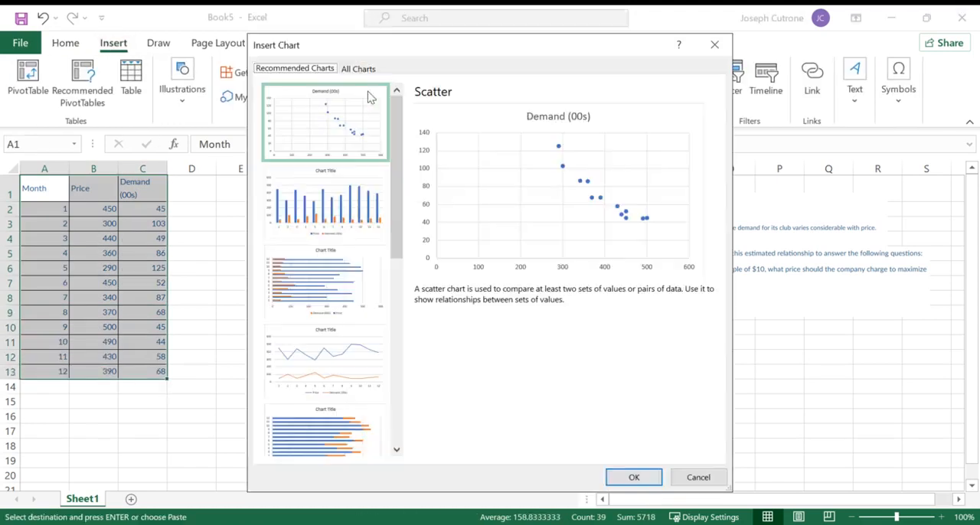
pyautogui.doubleClick(333, 132)
pyautogui.moveTo(389, 271)
pyautogui.mouseDown()
pyautogui.moveTo(501, 255)
pyautogui.moveTo(654, 286)
pyautogui.moveTo(466, 253)
pyautogui.mouseUp()
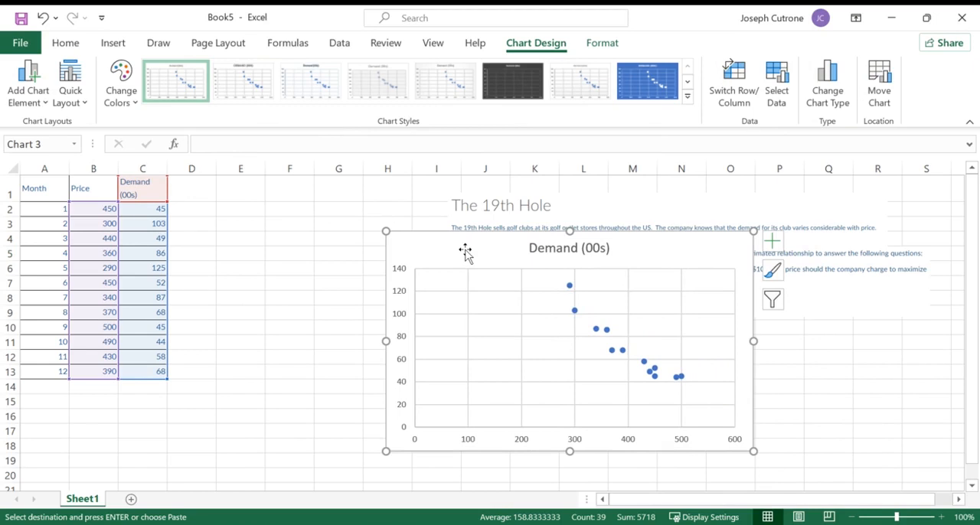
# - Change the scatter chart's title to "Price vs Demand"
pyautogui.click(543, 251)
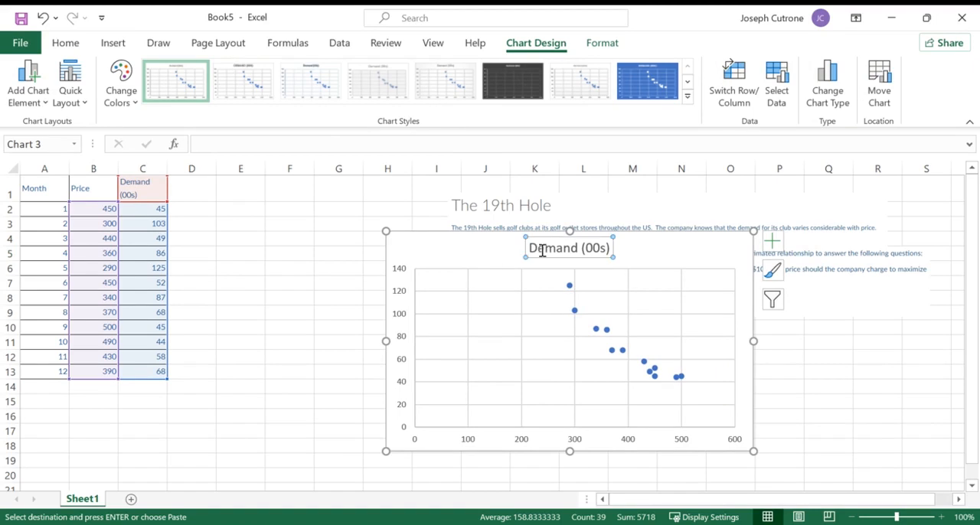
pyautogui.click(529, 248)
pyautogui.tripleClick(529, 248)
pyautogui.write('Price vs Demand')
pyautogui.click(676, 257)
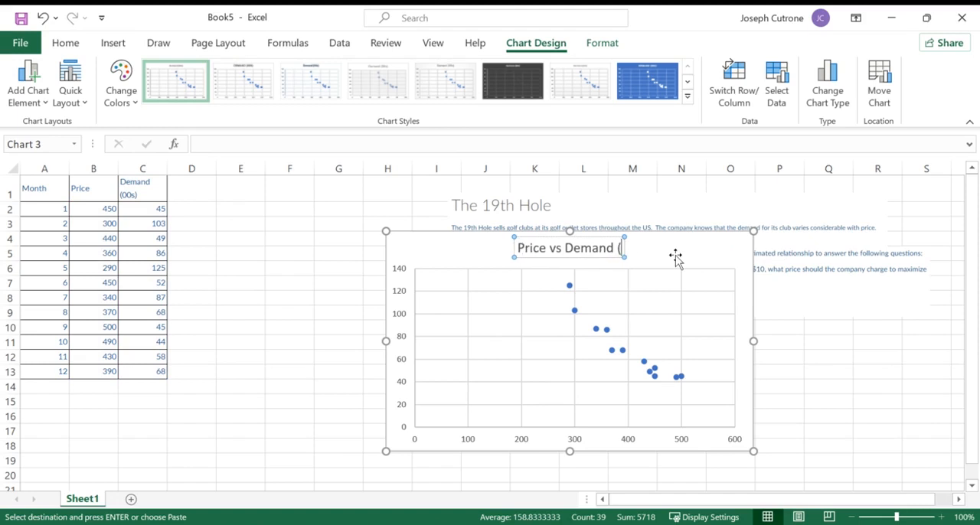
# - Add primary horizontal and primary vertical axis titles to the Price vs Demand chart
pyautogui.click(30, 90)
pyautogui.moveTo(45, 147)
pyautogui.click(141, 160)
pyautogui.click(39, 98)
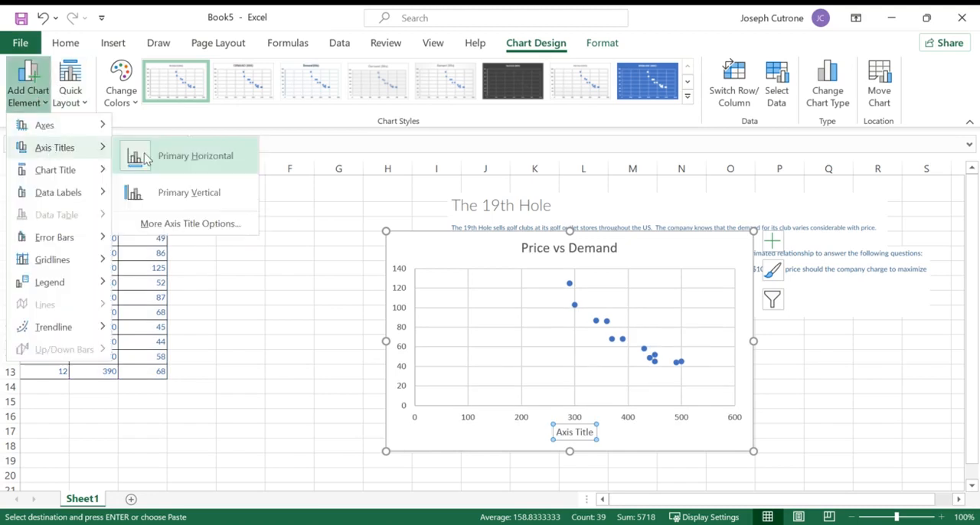
pyautogui.click(153, 192)
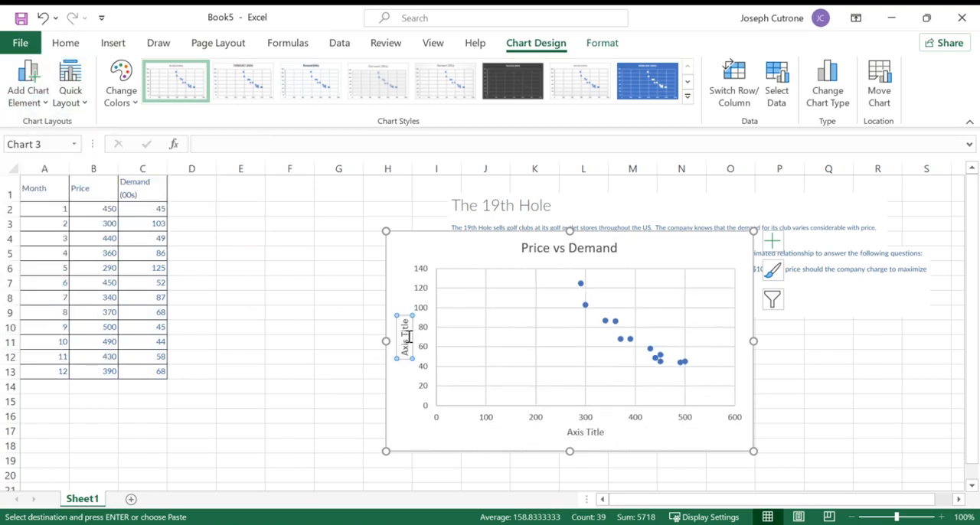
# - Label the horizontal axis "Price ($)" and the vertical axis "Demand (00s)"
pyautogui.tripleClick(582, 435)
pyautogui.write('Price')
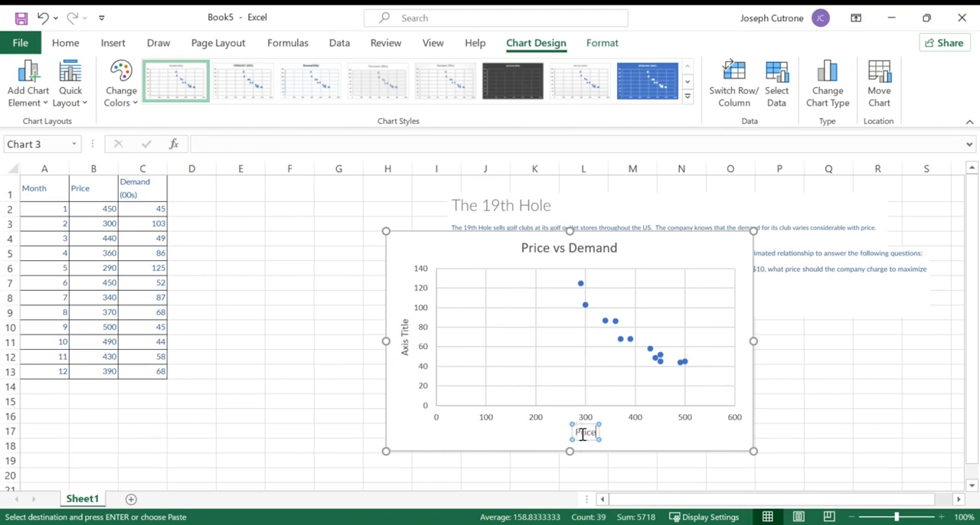
pyautogui.write(' ($)')
pyautogui.click(404, 328)
pyautogui.tripleClick(405, 329)
pyautogui.write('Demand (00s)')
pyautogui.click(400, 255)
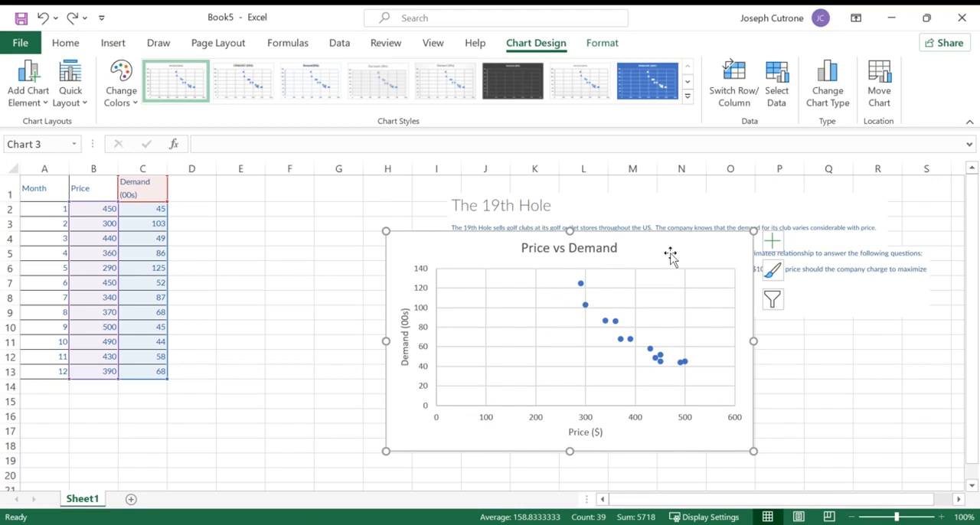
# - Shift the chart slightly across the sheet and add a linear trendline to its data points
pyautogui.moveTo(669, 256); pyautogui.dragTo(698, 258)
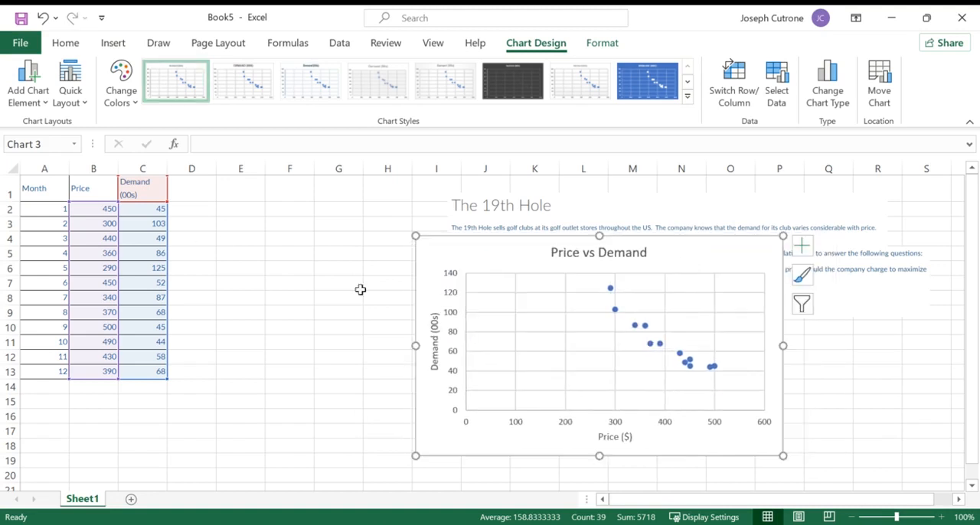
pyautogui.click(28, 86)
pyautogui.moveTo(52, 329)
pyautogui.click(190, 370)
# - Move the chart down a little and display the linear trendline's equation on it
pyautogui.moveTo(487, 254); pyautogui.dragTo(499, 285)
pyautogui.click(29, 97)
pyautogui.moveTo(58, 334)
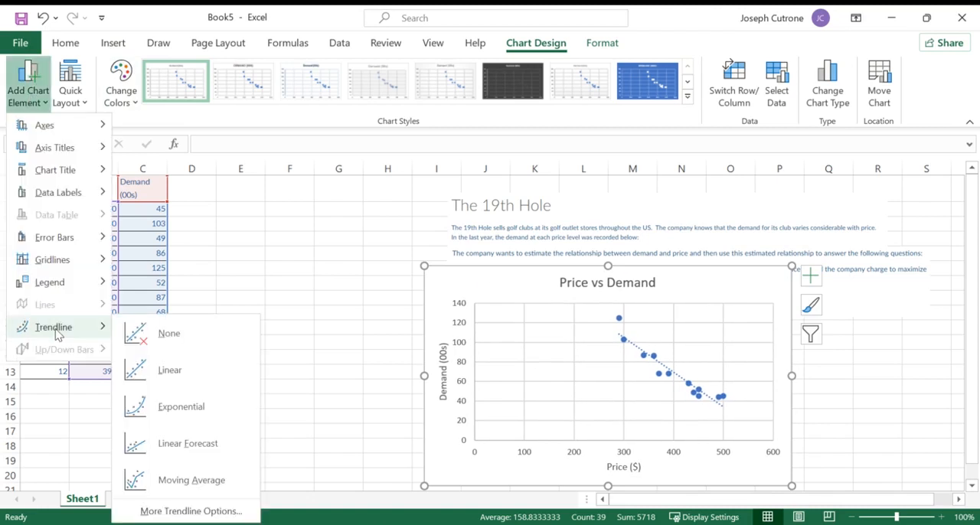
pyautogui.click(189, 511)
pyautogui.scroll(-4, 854, 294)
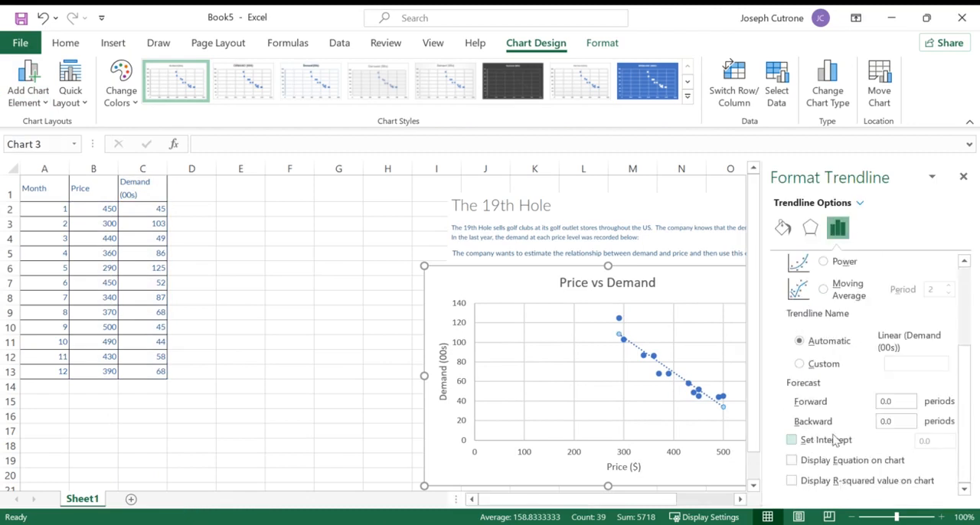
pyautogui.click(792, 460)
# - Move the trendline equation label up beside the chart title and shift the chart farther from the data table
pyautogui.click(670, 410)
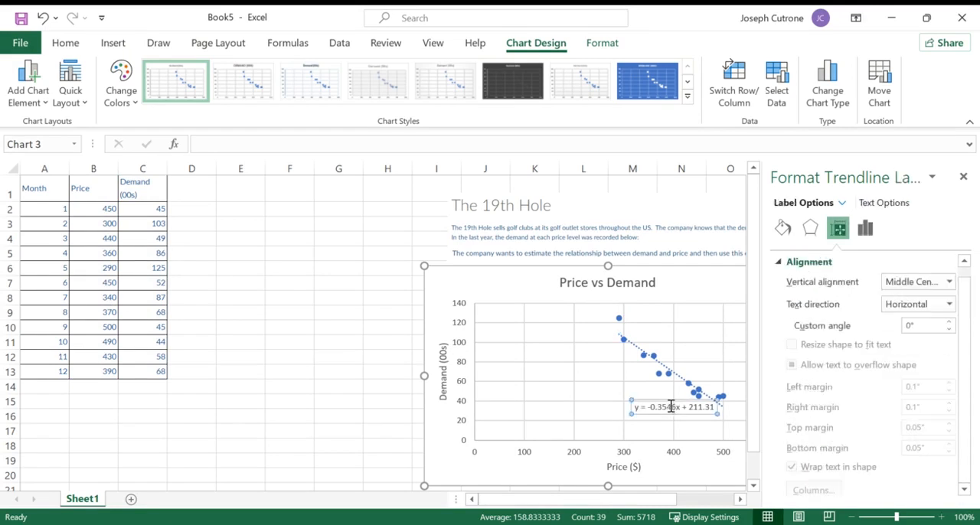
pyautogui.moveTo(654, 398); pyautogui.dragTo(686, 281)
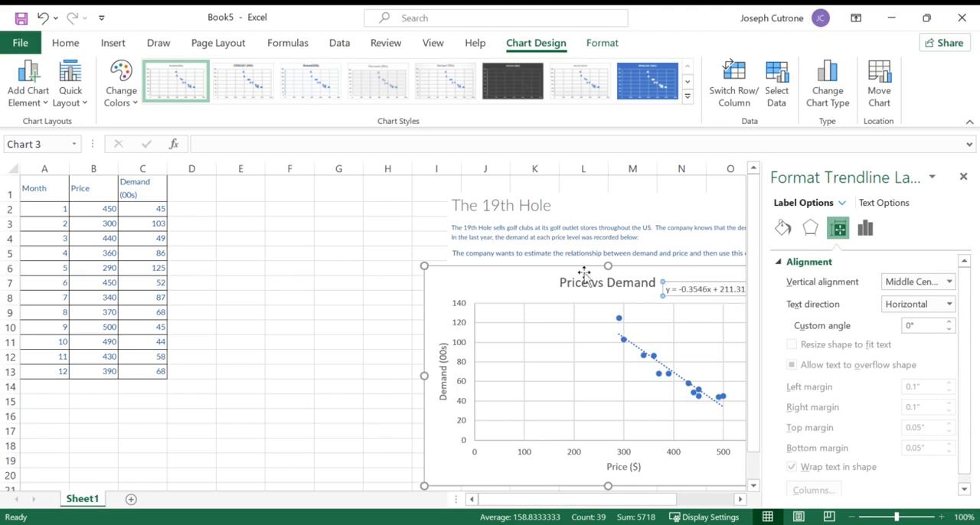
pyautogui.click(538, 277)
pyautogui.click(964, 177)
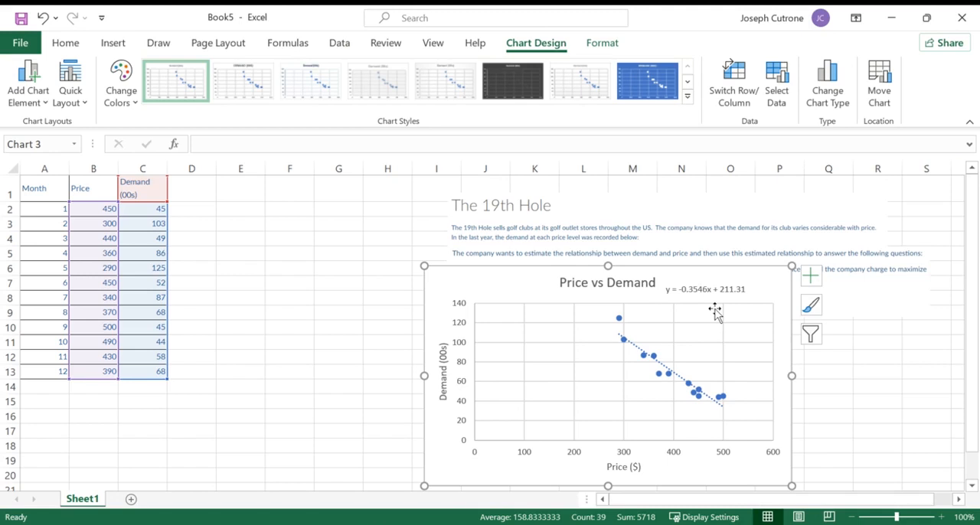
pyautogui.moveTo(489, 281); pyautogui.dragTo(538, 280)
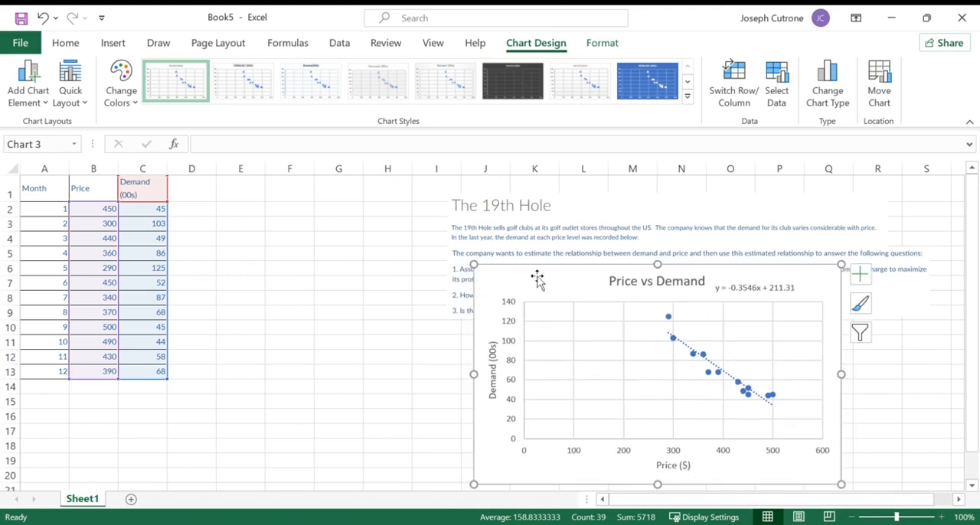
pyautogui.click(746, 285)
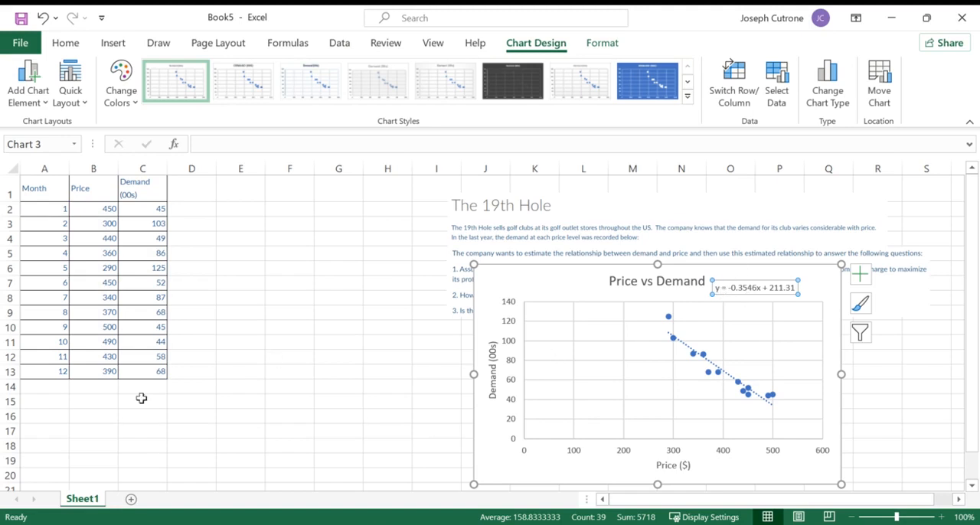
# - Enter the labels "Linear:", "Intercept (b):" and "Slope (m):" in A15:A17 and widen column A to fit them
pyautogui.click(29, 402)
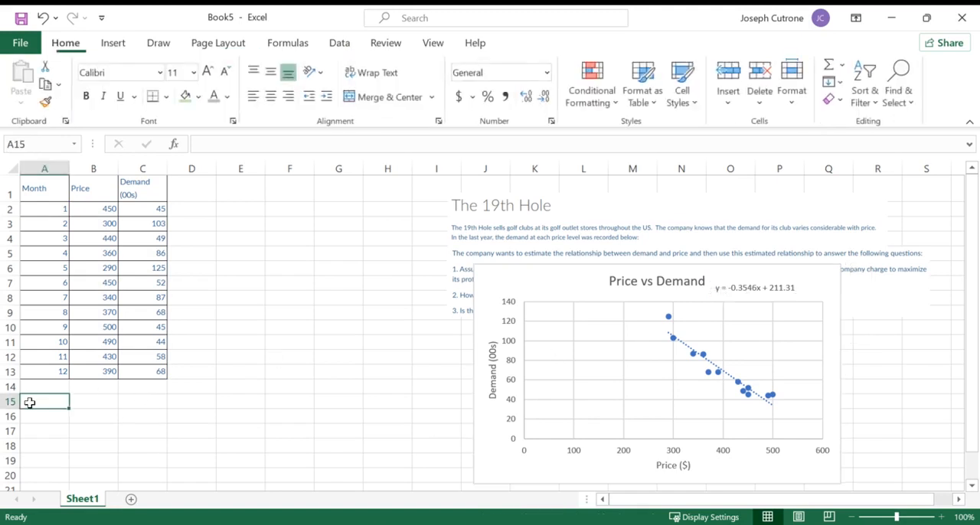
pyautogui.write('Linear:')
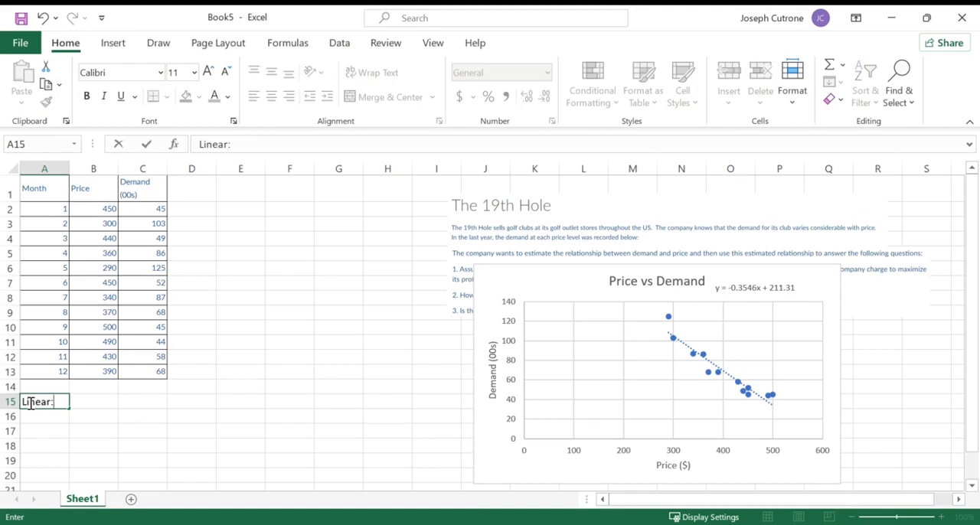
pyautogui.press('Return')
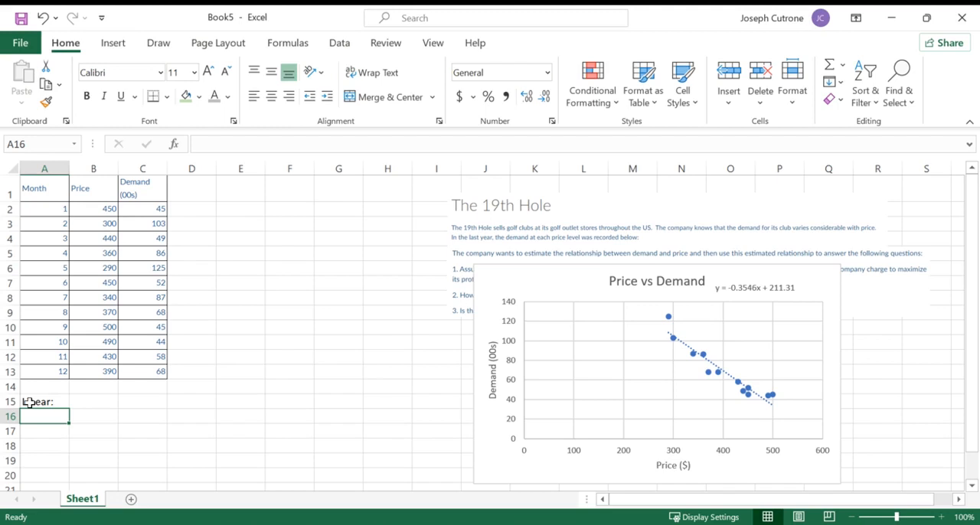
pyautogui.write('Intercept (b):')
pyautogui.press('Return')
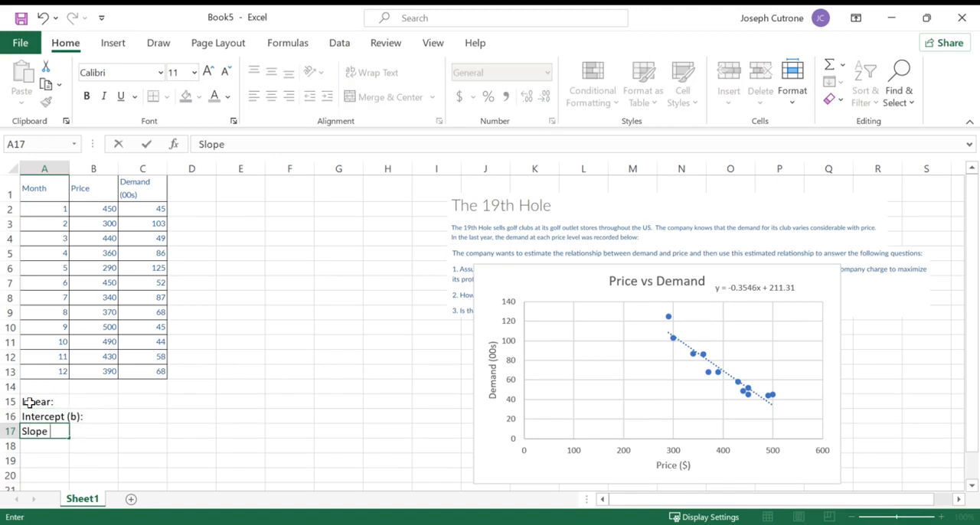
pyautogui.write('(m):')
pyautogui.press('Return')
pyautogui.press('Up')
pyautogui.press('Right')
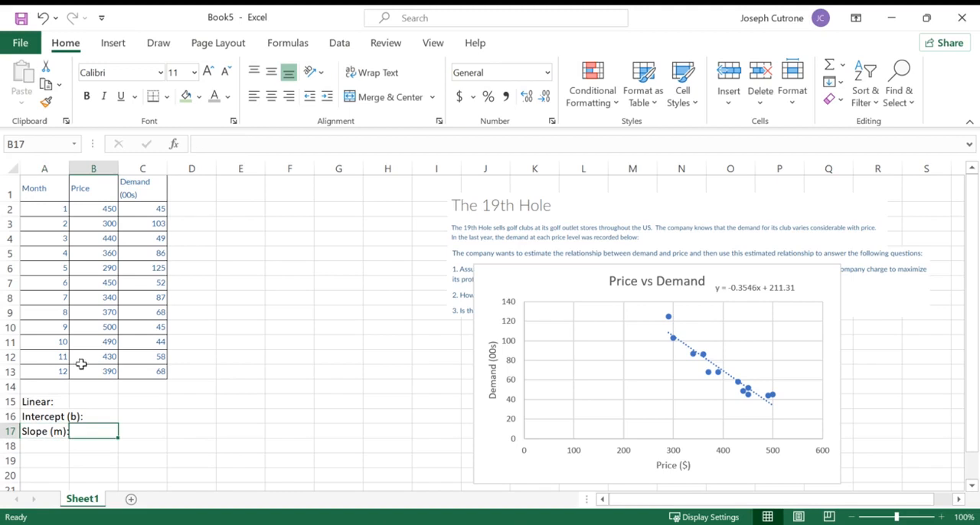
pyautogui.moveTo(69, 168); pyautogui.dragTo(97, 169)
# - Enter the linear trendline's intercept 211.31 in B16 and its slope -0.3546 in B17
pyautogui.click(111, 415)
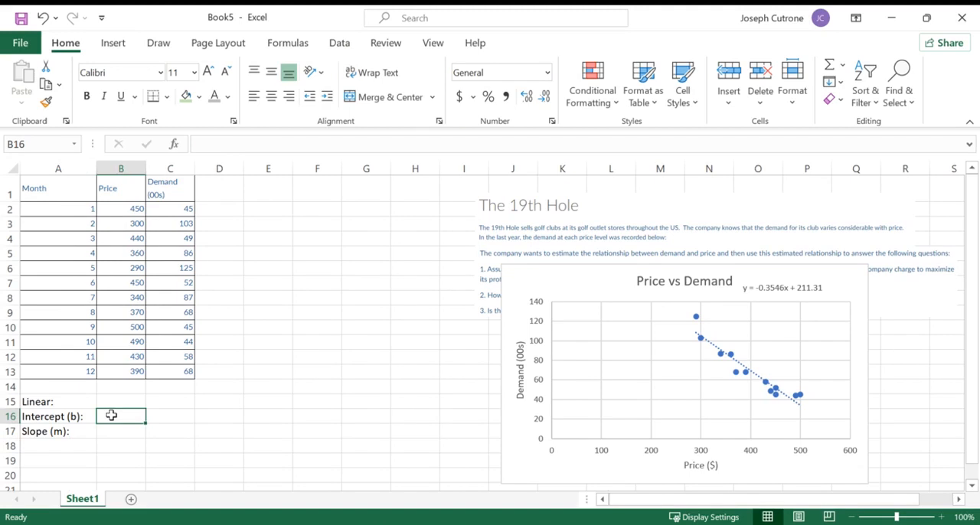
pyautogui.write('211.31')
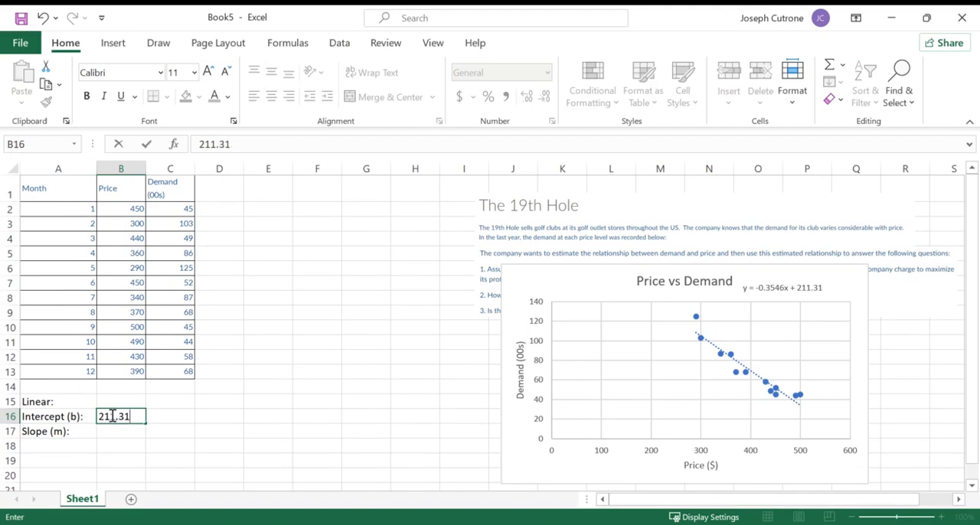
pyautogui.press('Return')
pyautogui.write('-')
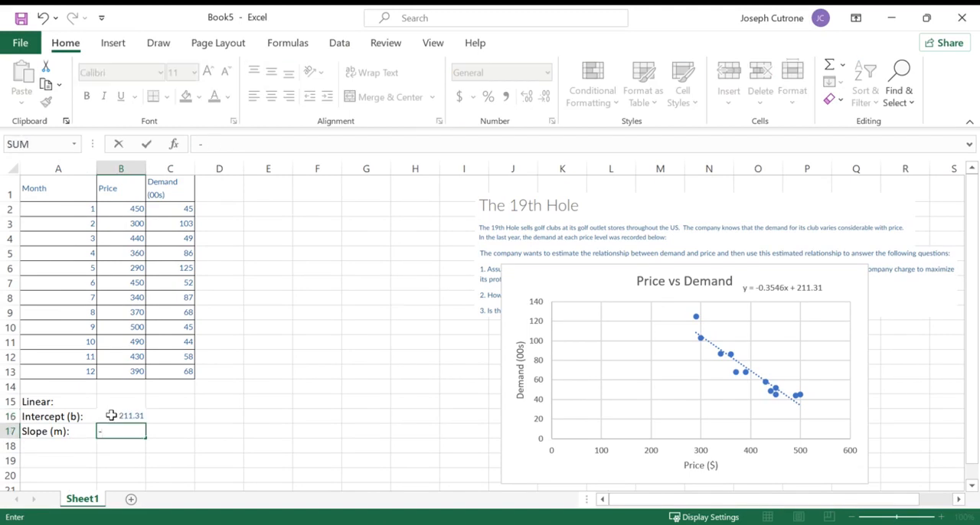
pyautogui.write('0.3546')
pyautogui.press('Return')
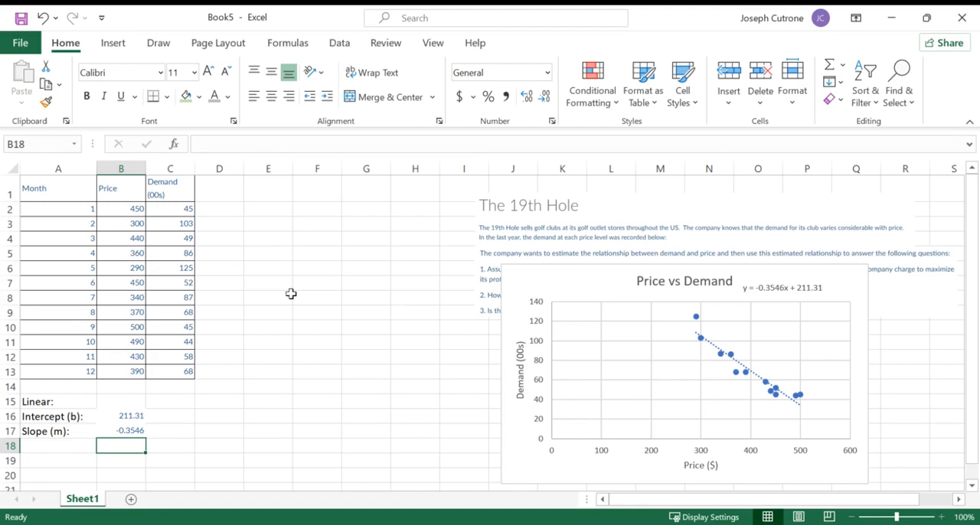
# - Add a second trendline to the Price vs Demand chart and set its type to Power
pyautogui.click(568, 278)
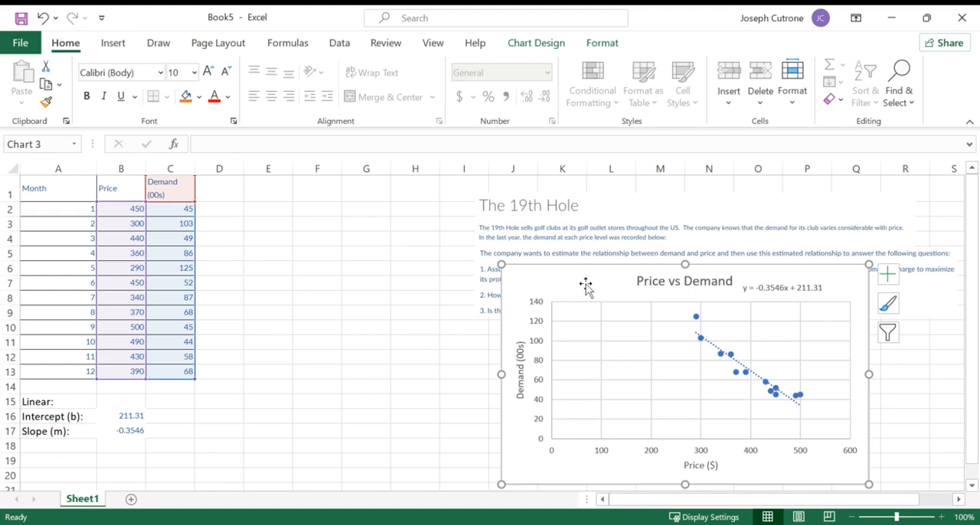
pyautogui.click(338, 45)
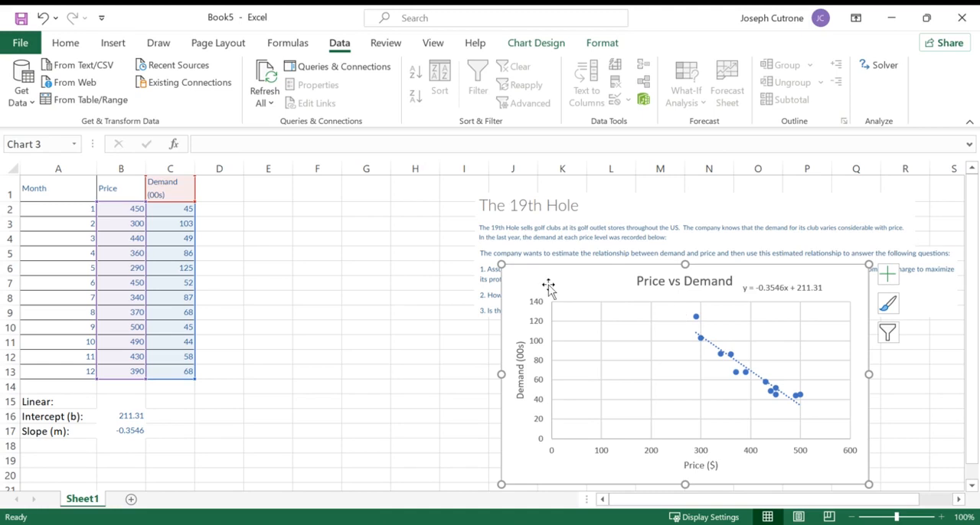
pyautogui.click(536, 43)
pyautogui.click(27, 84)
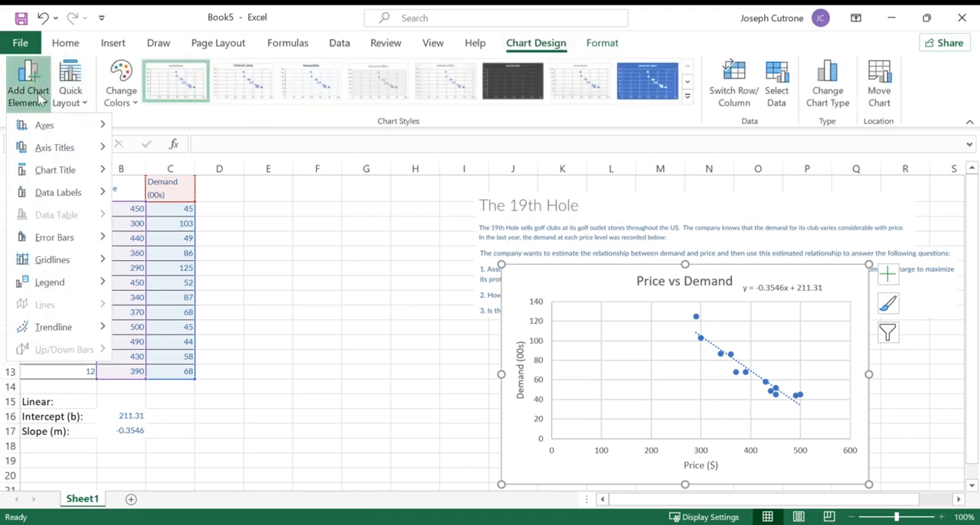
pyautogui.moveTo(42, 342)
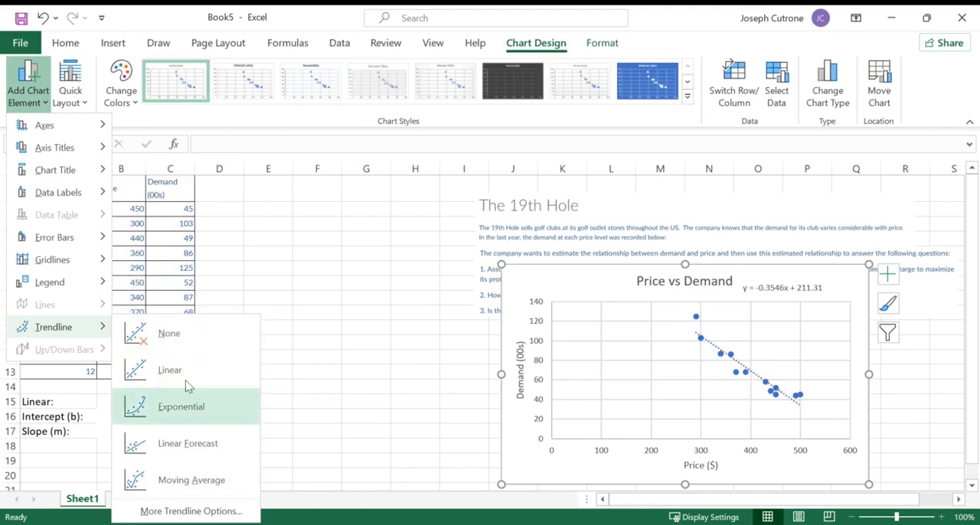
pyautogui.click(181, 510)
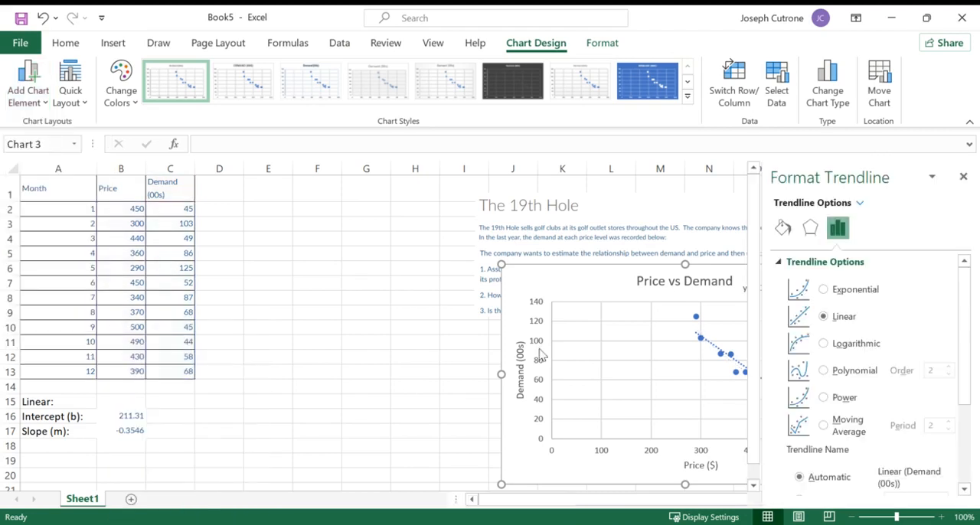
pyautogui.scroll(-2, 892, 363)
pyautogui.scroll(2, 892, 363)
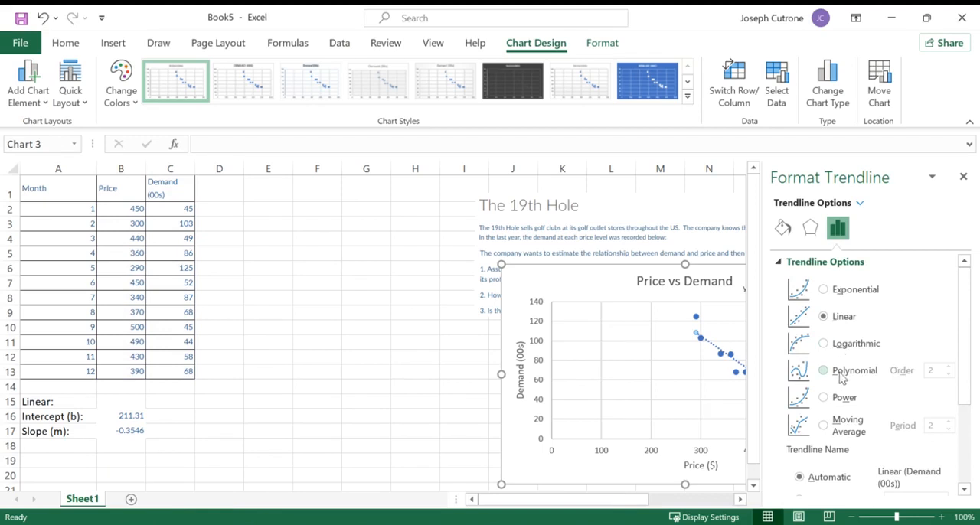
pyautogui.click(823, 397)
pyautogui.scroll(-3, 865, 390)
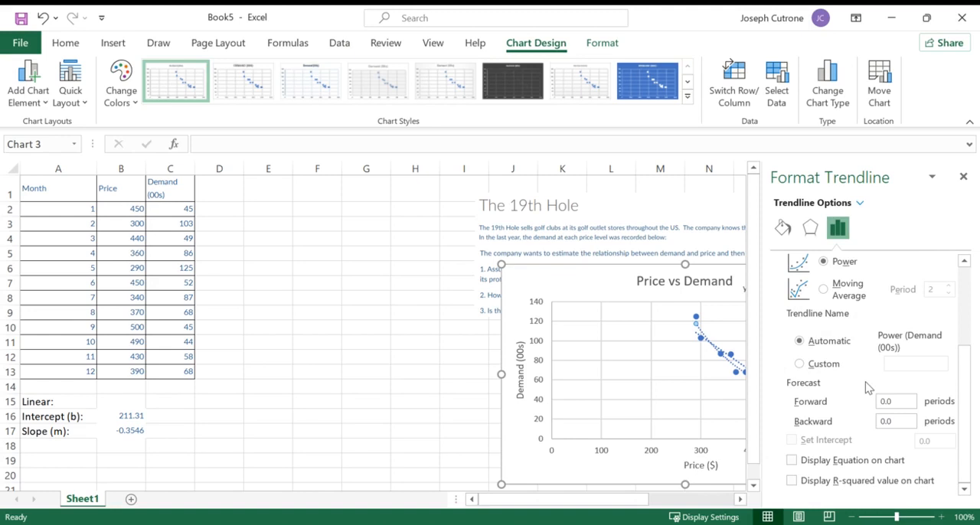
# - Display the power trendline's equation on the chart and move its label beneath the linear equation
pyautogui.click(792, 461)
pyautogui.click(963, 177)
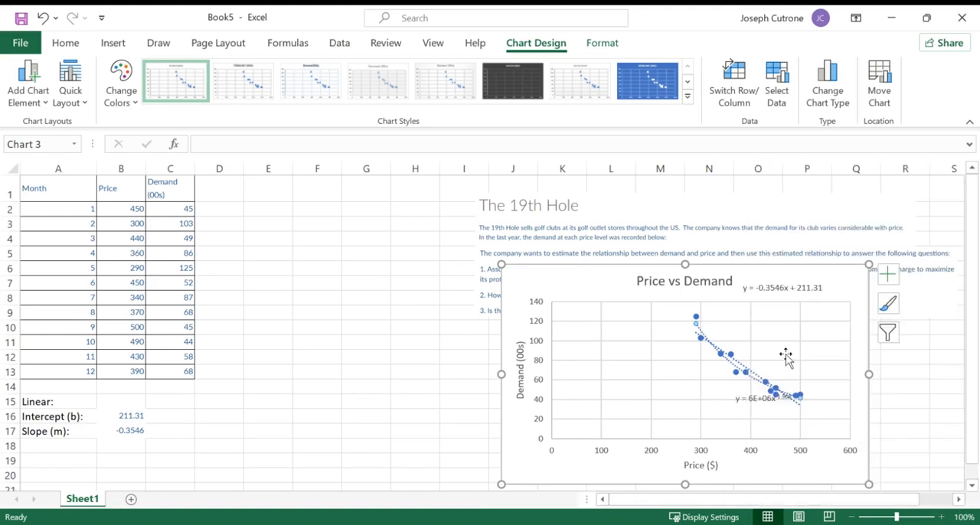
pyautogui.click(754, 404)
pyautogui.moveTo(754, 404); pyautogui.dragTo(764, 320)
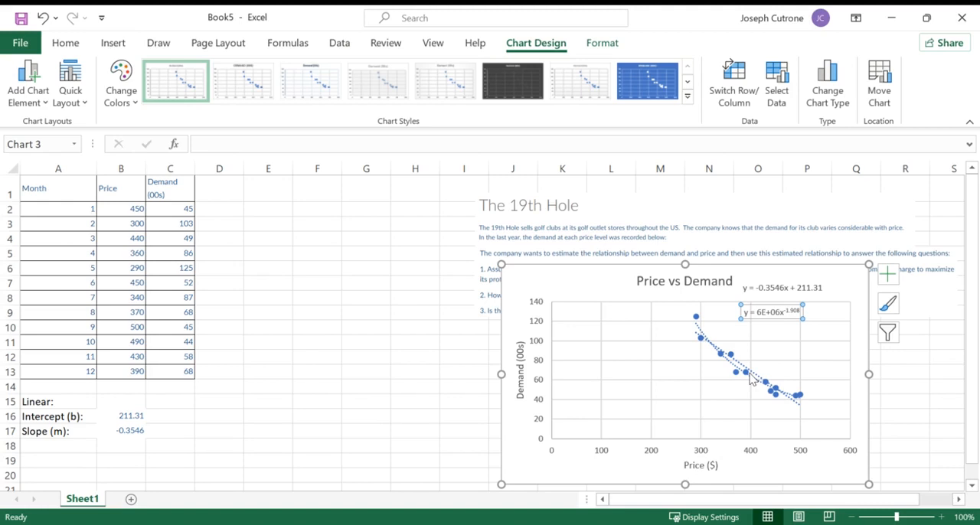
# - Move the Price vs Demand chart below the question text and lower the power equation label slightly
pyautogui.click(971, 309)
pyautogui.moveTo(578, 277); pyautogui.dragTo(553, 336)
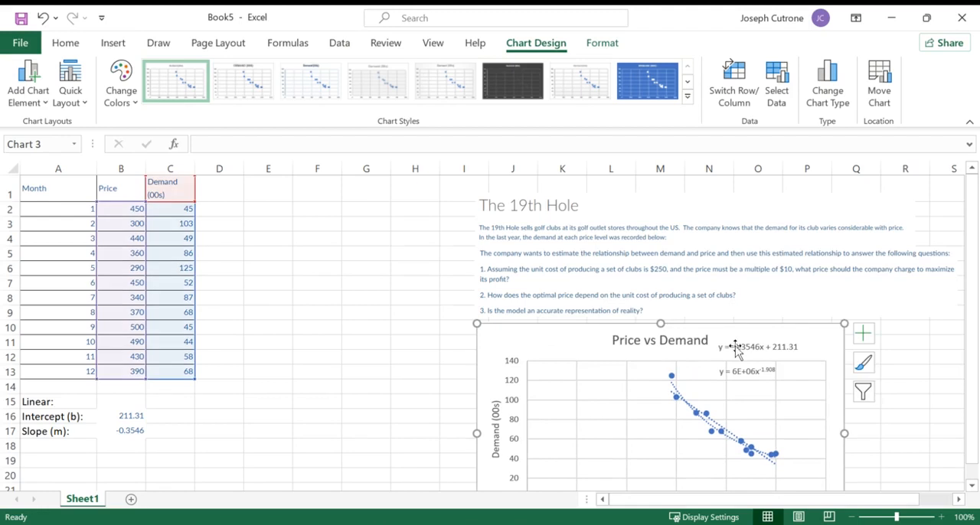
pyautogui.moveTo(971, 269); pyautogui.dragTo(971, 281)
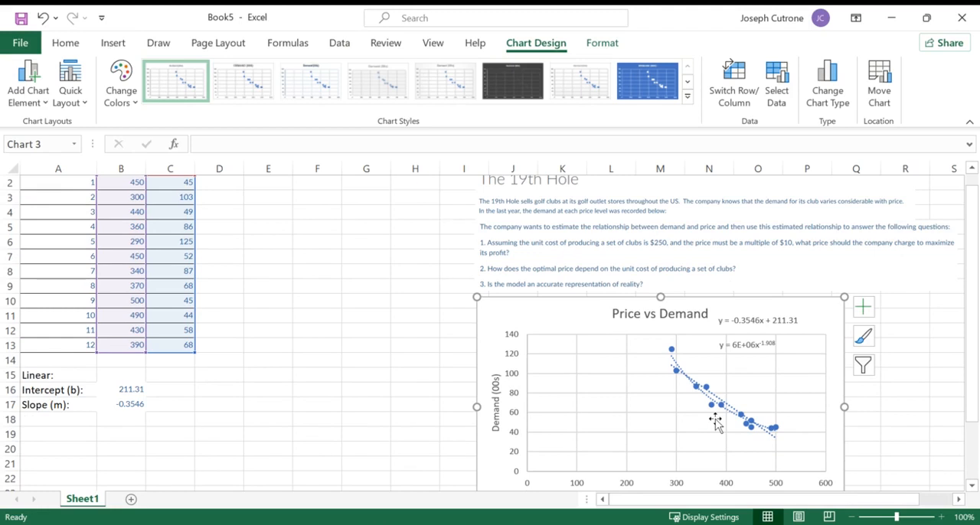
pyautogui.click(737, 347)
pyautogui.moveTo(733, 353); pyautogui.dragTo(730, 372)
# - Enter the label "Power: y =ax^b" in C15
pyautogui.click(185, 373)
pyautogui.write('Power')
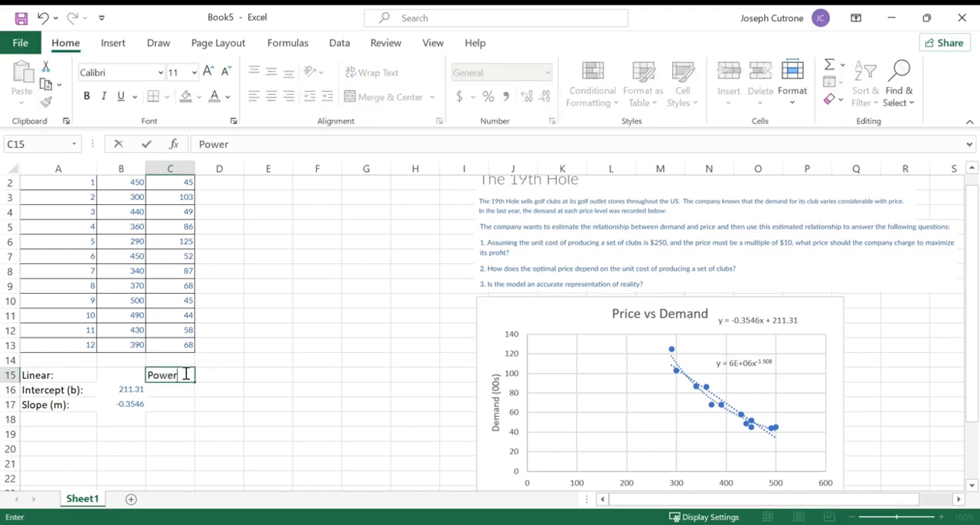
pyautogui.write(': y =ax^b')
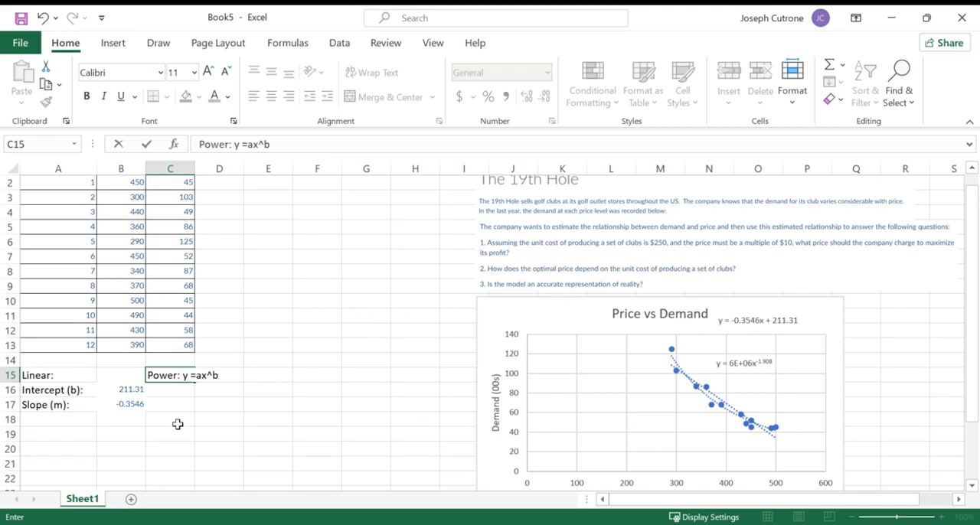
pyautogui.press('Return')
pyautogui.press('Down')
pyautogui.press('Up')
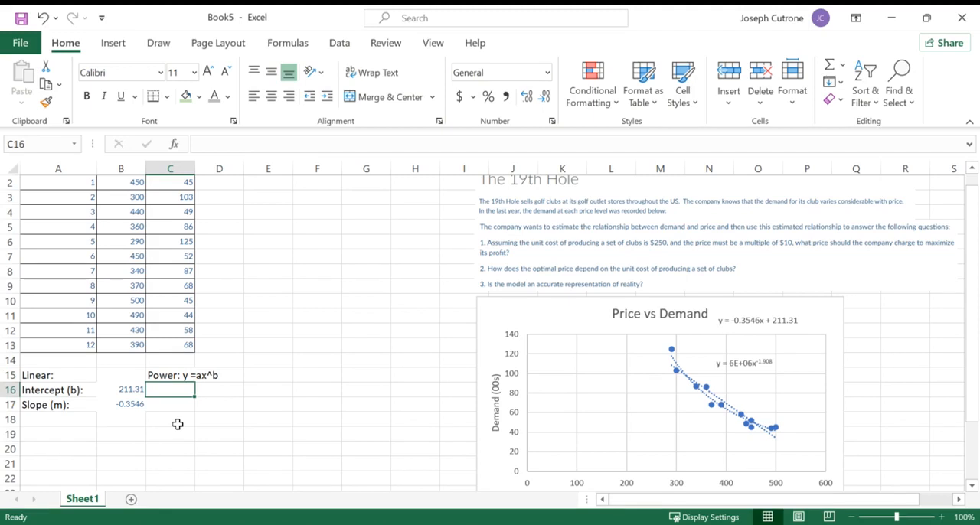
# - Enter the labels "Constant a:" and "Exponent b:" in C16:C17 and widen column C to fit them
pyautogui.write('Constant a:')
pyautogui.press('Return')
pyautogui.write('Exponent b:')
pyautogui.press('Return')
pyautogui.moveTo(194, 168); pyautogui.dragTo(207, 169)
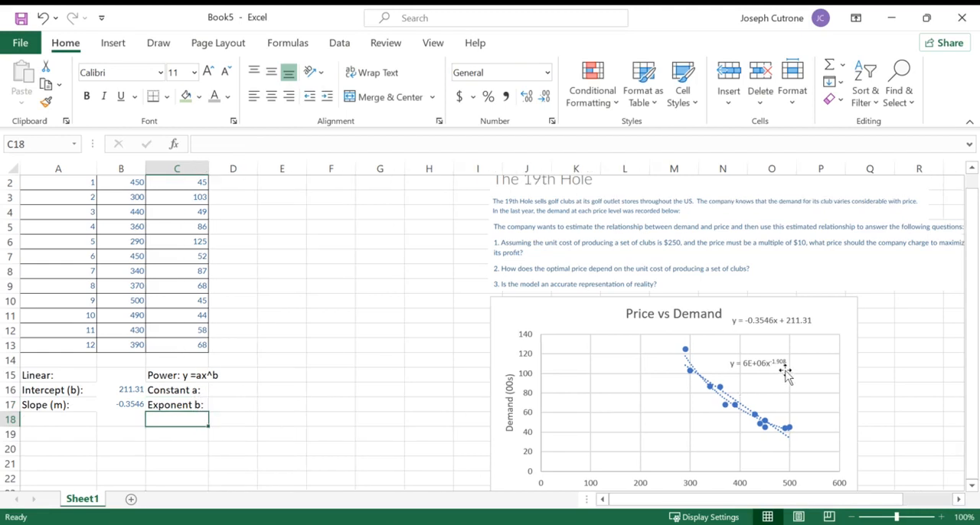
# - Enter the power trendline's exponent -1.908 in D17
pyautogui.click(226, 403)
pyautogui.write('-')
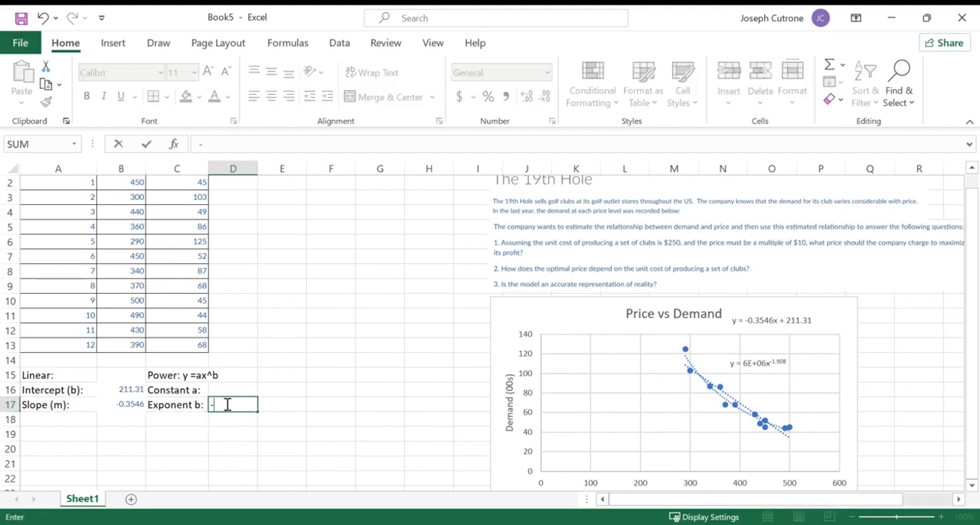
pyautogui.write('1.908')
pyautogui.press('Return')
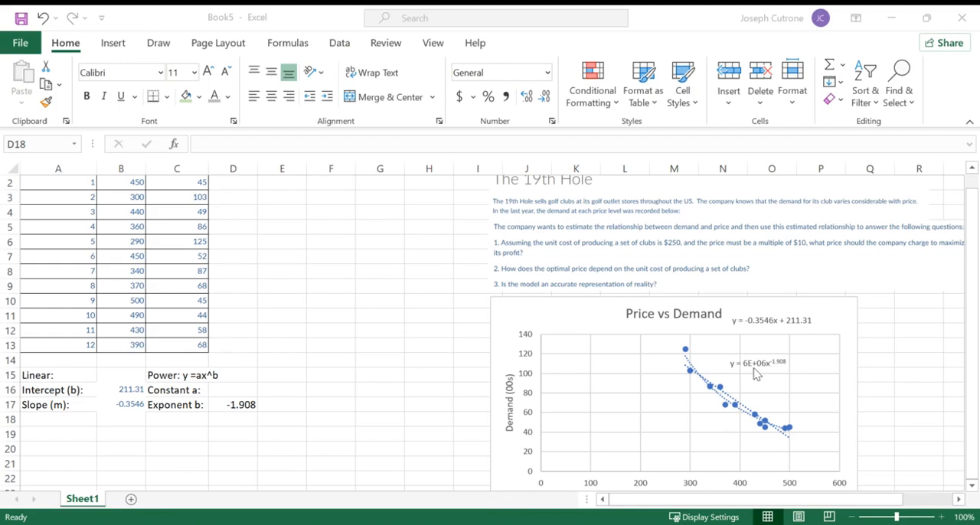
# - Format the power trendline's equation label as Number with 0 decimal places
pyautogui.click(756, 374)
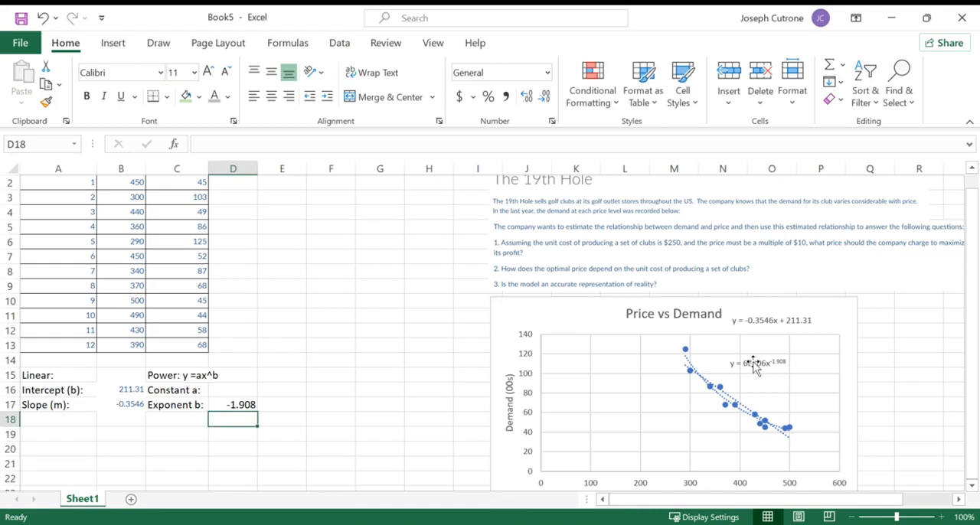
pyautogui.click(752, 366)
pyautogui.rightClick(753, 367)
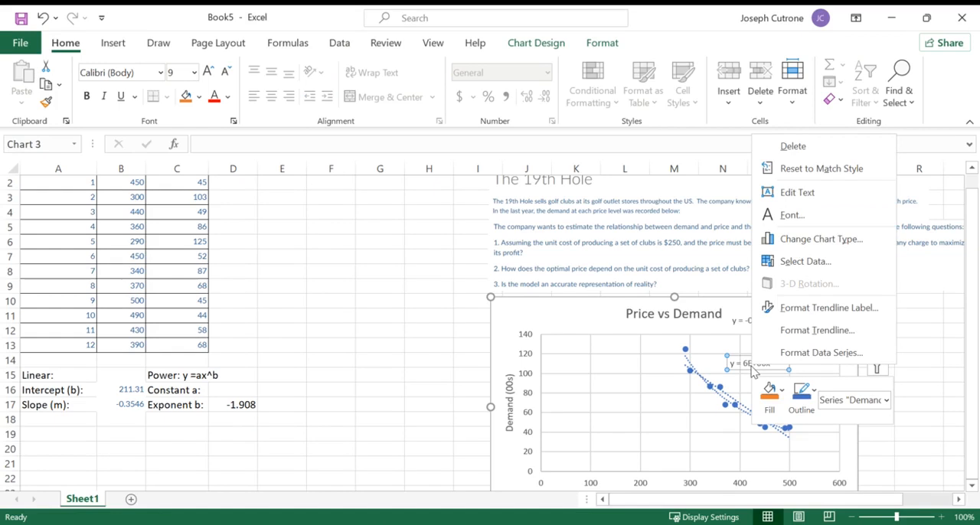
pyautogui.rightClick(748, 370)
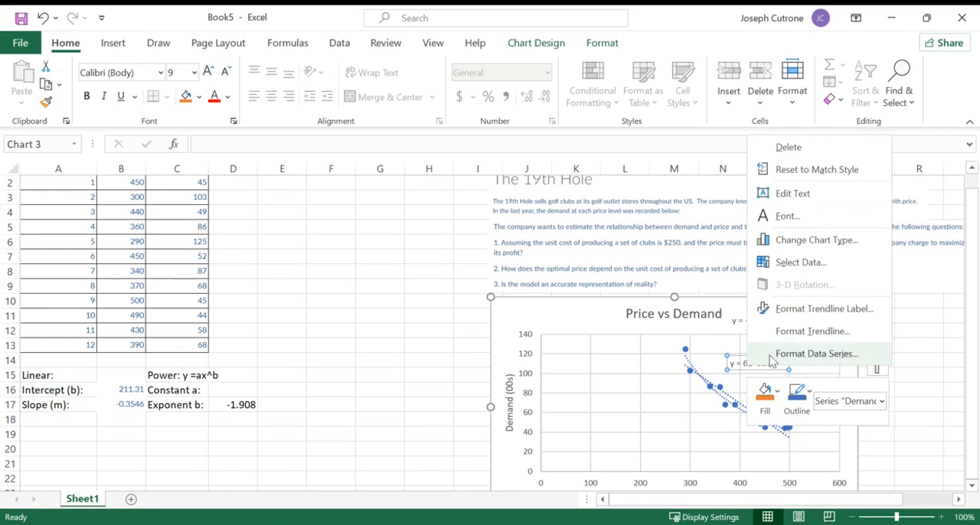
pyautogui.click(834, 316)
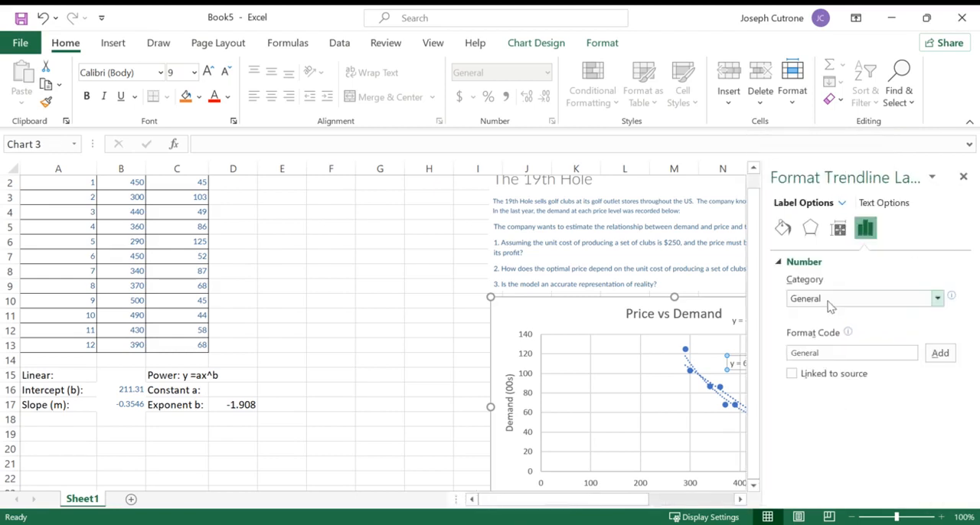
pyautogui.click(936, 298)
pyautogui.click(842, 329)
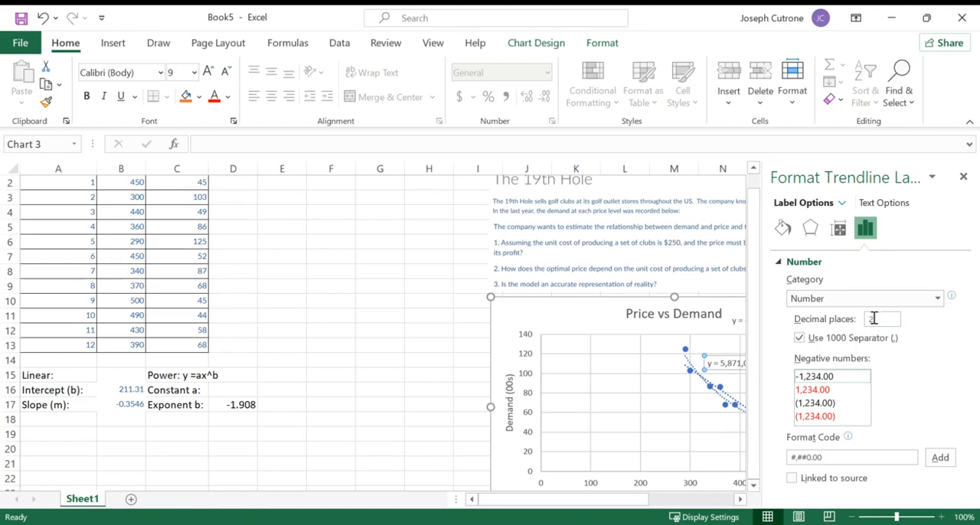
pyautogui.write('0')
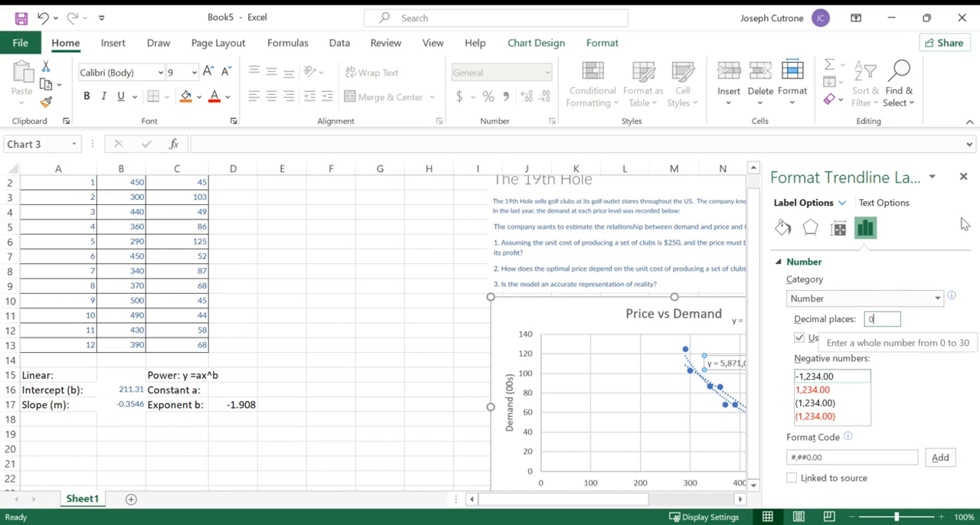
pyautogui.click(963, 177)
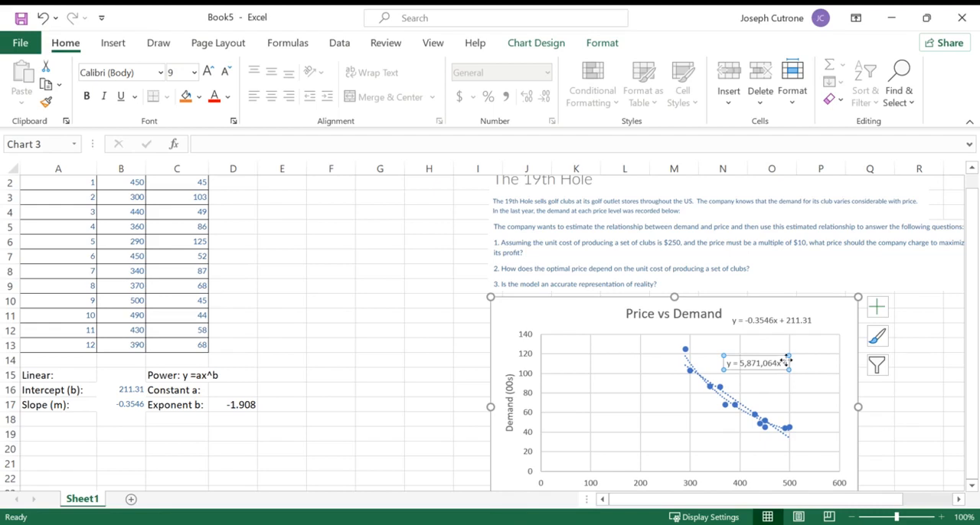
# - Move the power equation label clear of the trendlines and enter its constant 5871064 in D16
pyautogui.moveTo(771, 355); pyautogui.dragTo(799, 340)
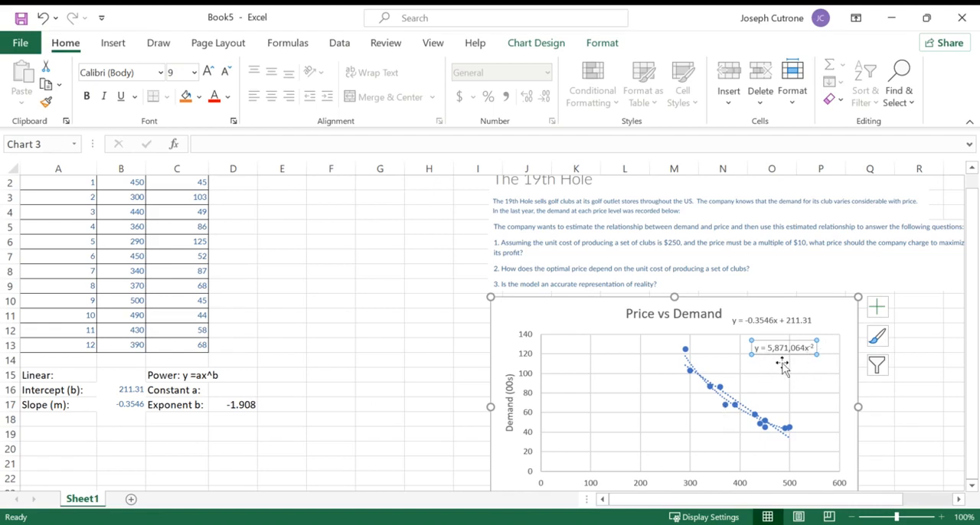
pyautogui.click(222, 390)
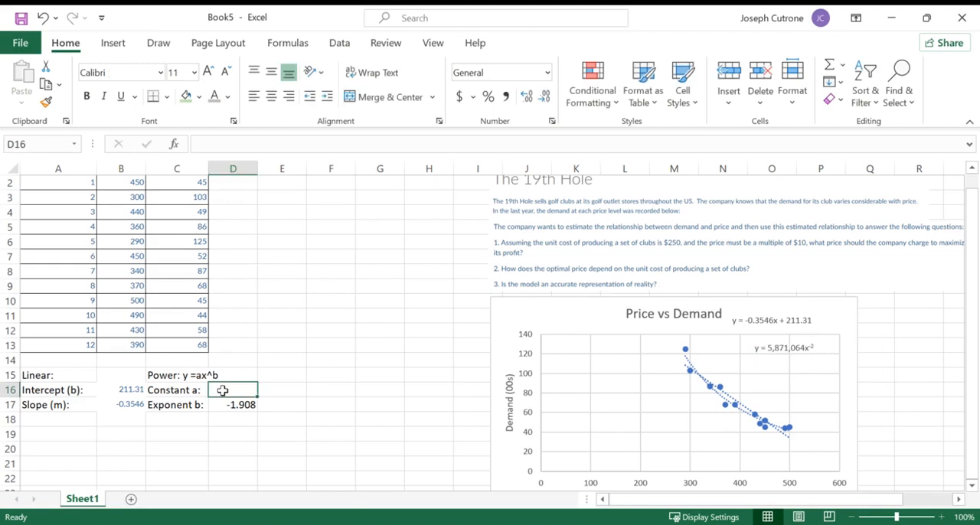
pyautogui.write('5')
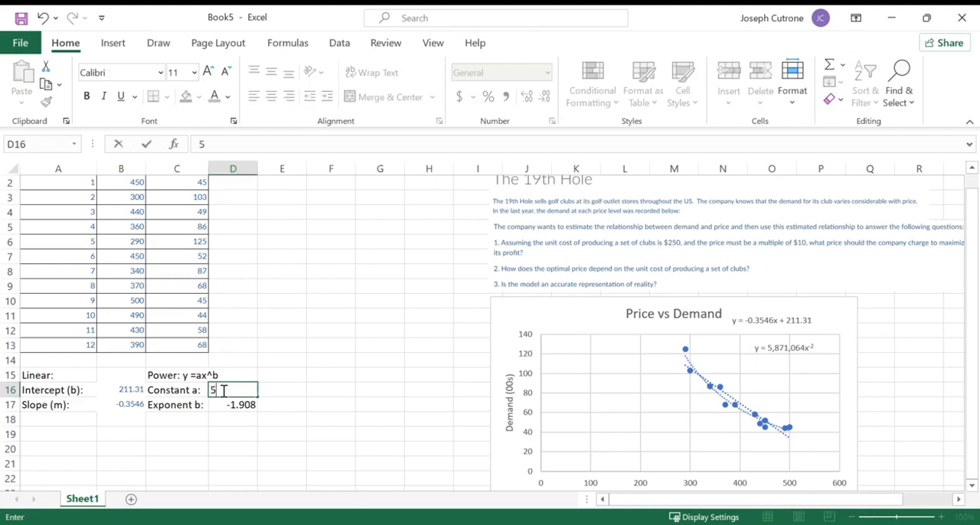
pyautogui.write('87106')
pyautogui.write('4')
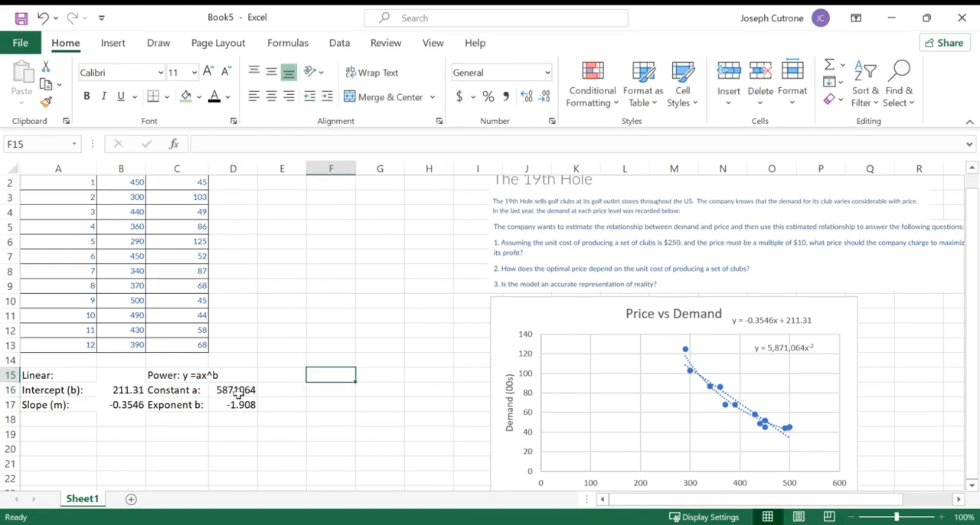
pyautogui.moveTo(238, 392); pyautogui.dragTo(221, 403)
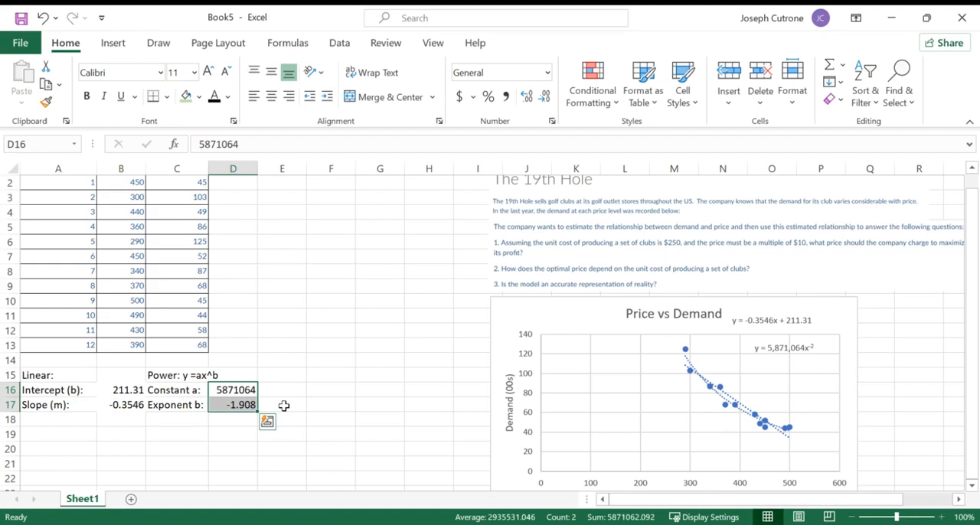
# - Line up the power equation label directly beneath the linear equation and deselect the chart
pyautogui.click(758, 349)
pyautogui.moveTo(756, 339); pyautogui.dragTo(740, 337)
pyautogui.click(404, 364)
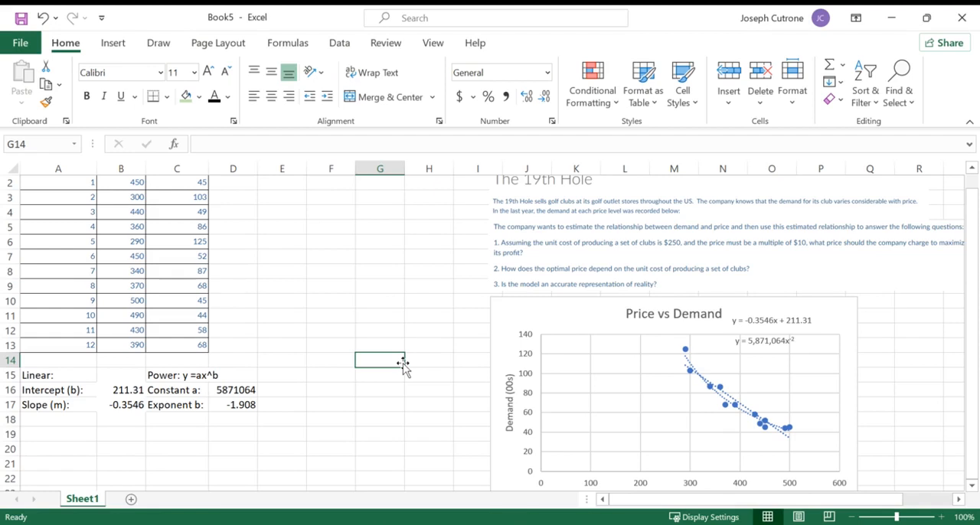
# - Enter the label "Exponential:" in E15
pyautogui.click(278, 374)
pyautogui.write('Ex')
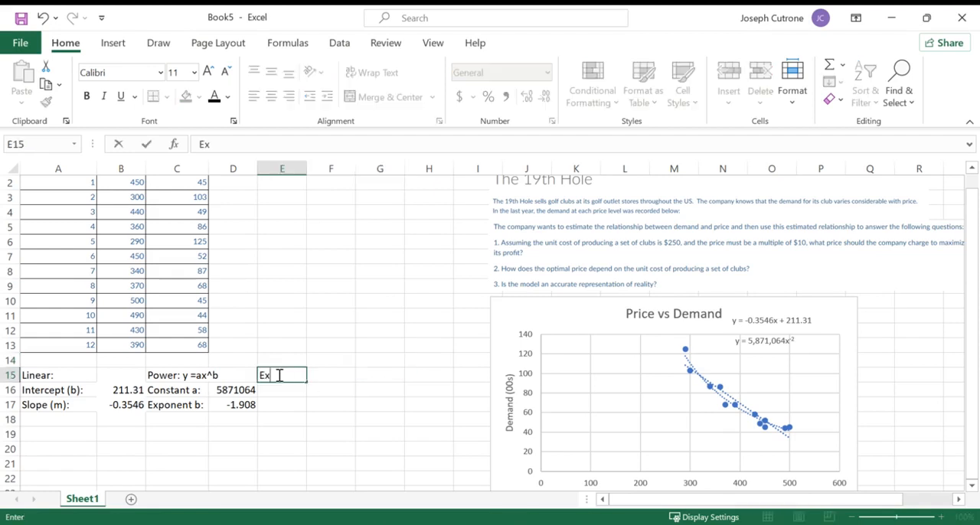
pyautogui.write('ponential')
pyautogui.press('Return')
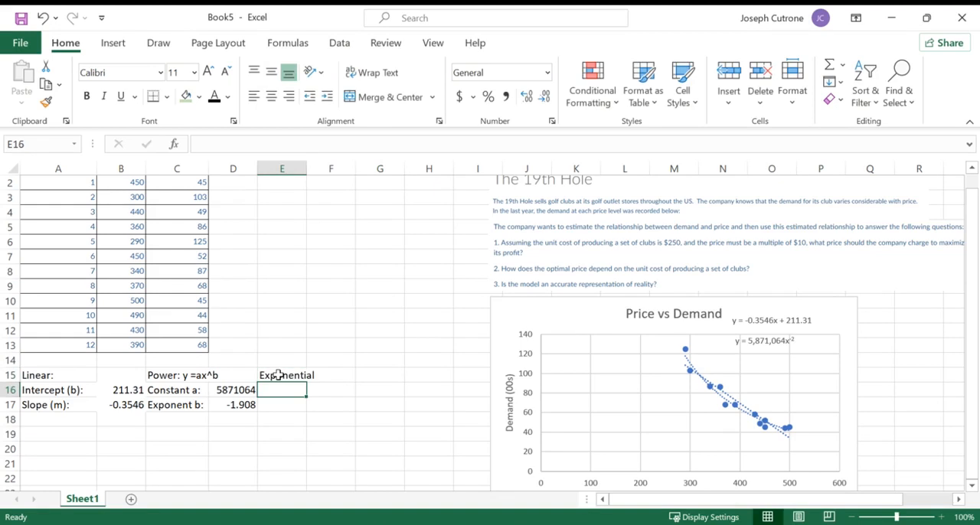
pyautogui.click(285, 375)
pyautogui.click(255, 143)
pyautogui.write(':')
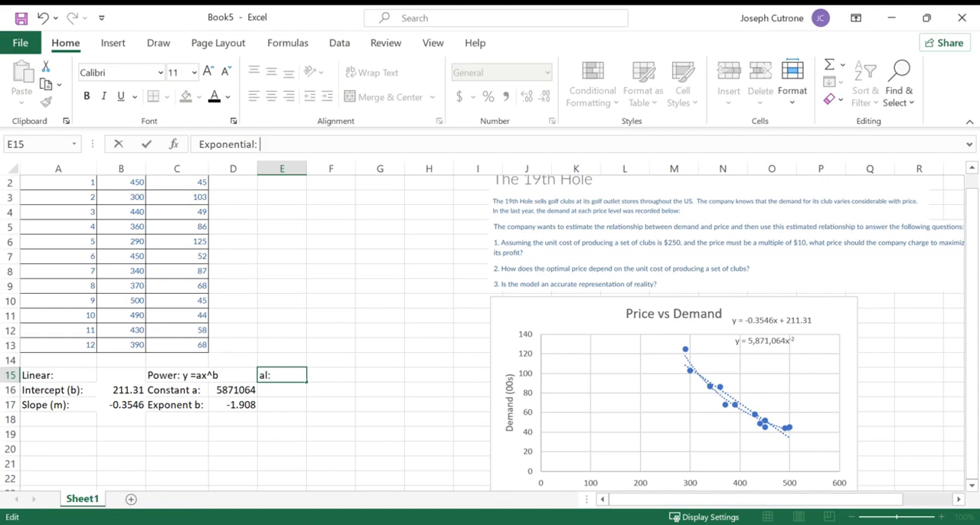
# - Append the general formula "y = ae^(bx)" to the "Exponential:" label in E15
pyautogui.hotkey('alt', 'Tab')
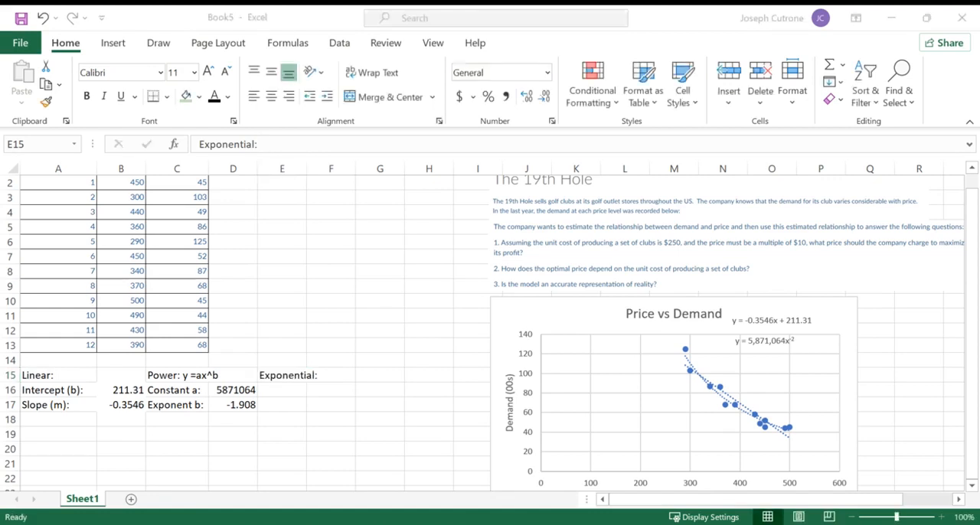
pyautogui.hotkey('alt', 'Tab')
pyautogui.click(275, 143)
pyautogui.write('y = ae')
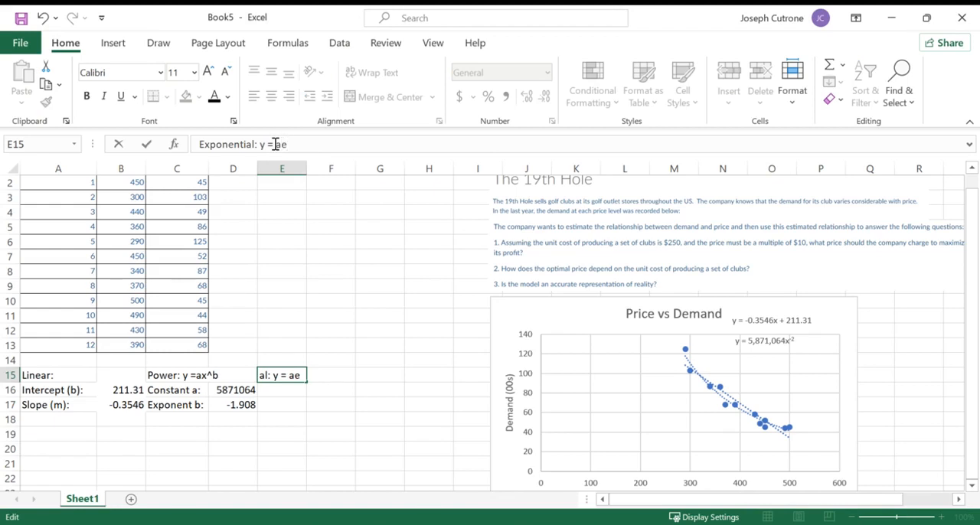
pyautogui.write('^(bx)')
pyautogui.press('Return')
pyautogui.press('Up')
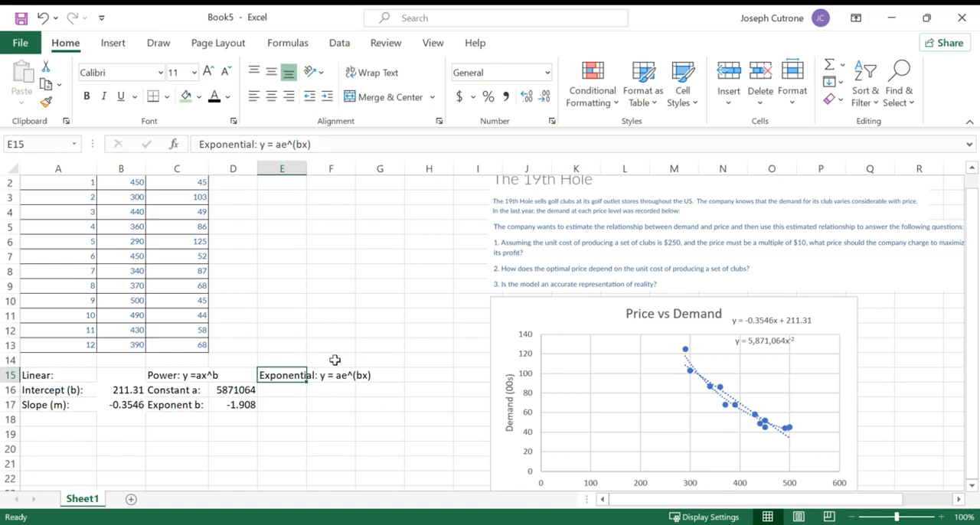
# - Enter the labels "Constant (a):" and "Exponent (b):" in E16:E17
pyautogui.click(292, 392)
pyautogui.write('Constnat:')
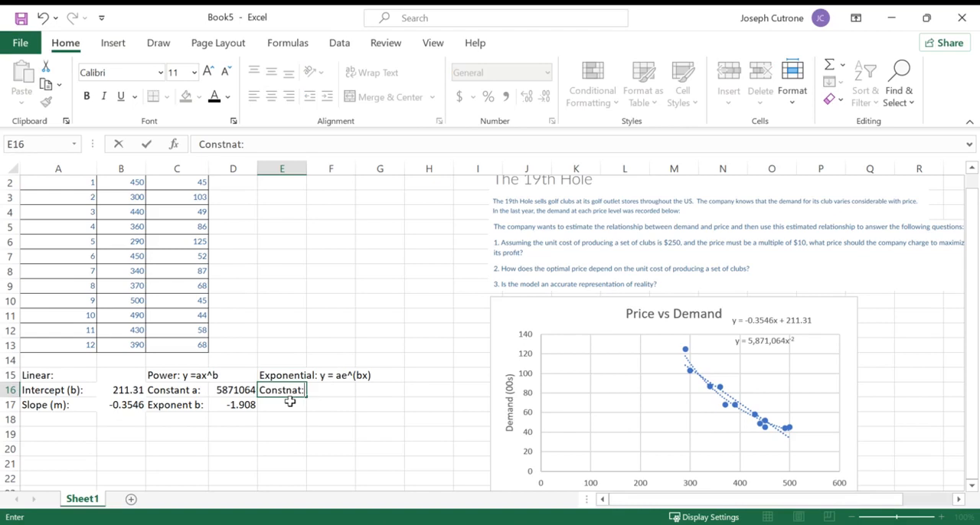
pyautogui.press('BackSpace')
pyautogui.press('BackSpace')
pyautogui.press('BackSpace')
pyautogui.write('ant (a):')
pyautogui.press('Return')
pyautogui.write('Exponent (b):')
# - Add an exponential trendline to the Price vs Demand chart
pyautogui.click(564, 321)
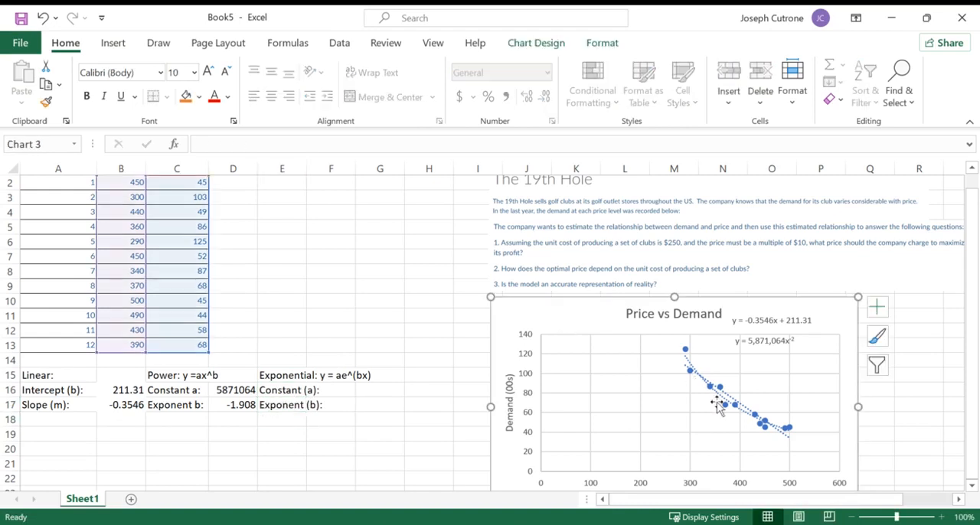
pyautogui.click(536, 44)
pyautogui.click(48, 95)
pyautogui.moveTo(54, 326)
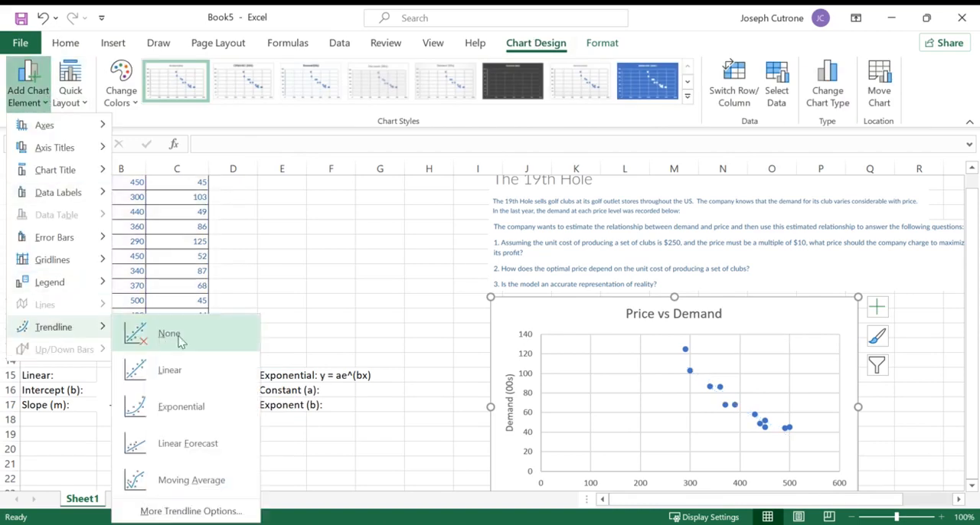
pyautogui.click(194, 405)
# - Add another trendline through the trendline options, set it to Exponential and display its equation on the chart
pyautogui.click(28, 92)
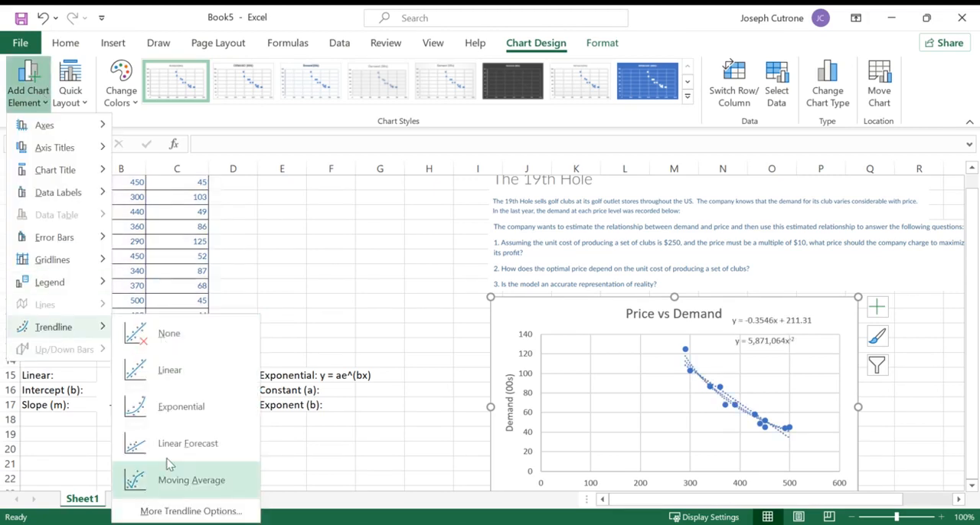
pyautogui.click(178, 515)
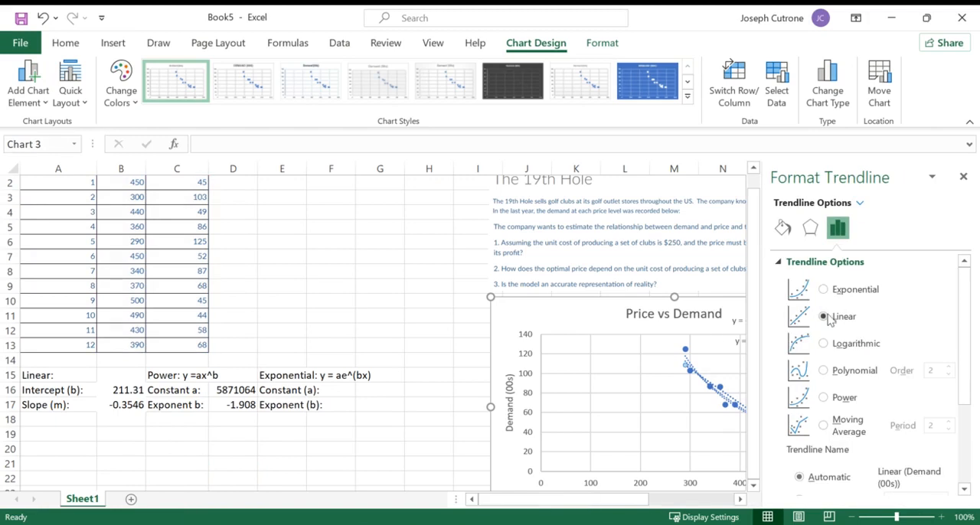
pyautogui.click(824, 290)
pyautogui.scroll(-3, 838, 360)
pyautogui.click(792, 462)
pyautogui.click(963, 176)
# - Move the exponential equation label beneath the power equation and widen column E to fit its labels
pyautogui.click(744, 427)
pyautogui.moveTo(744, 427); pyautogui.dragTo(757, 355)
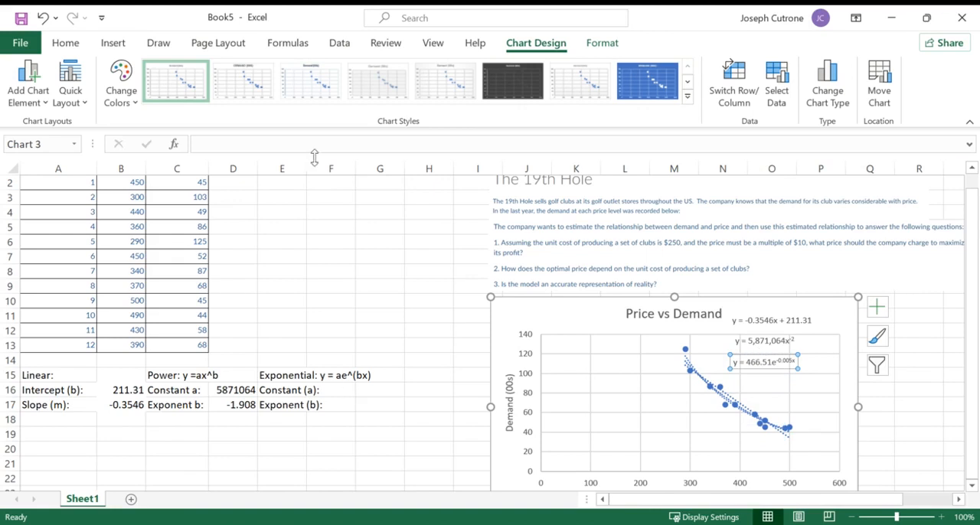
pyautogui.moveTo(306, 169); pyautogui.dragTo(324, 169)
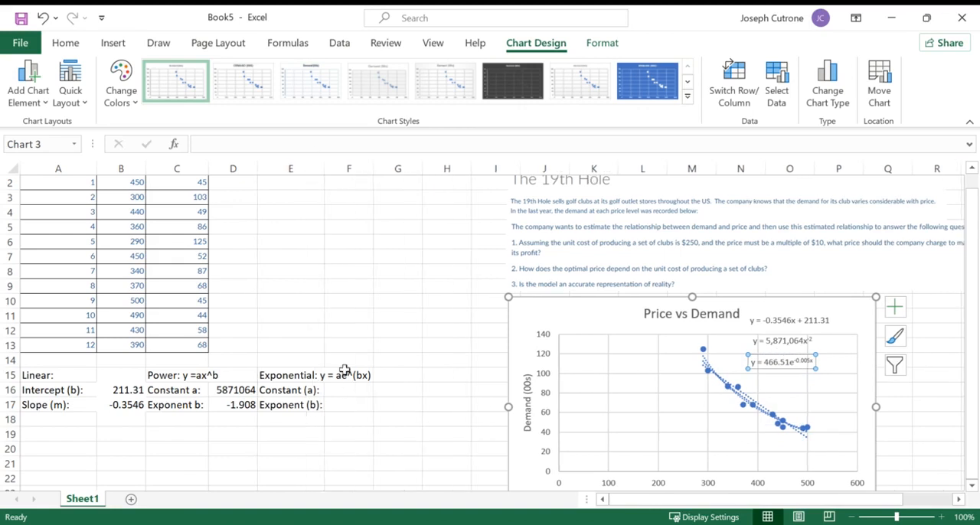
# - Record the exponential model's constant 466.51 in F16 and its exponent -.005 in F17
pyautogui.click(344, 391)
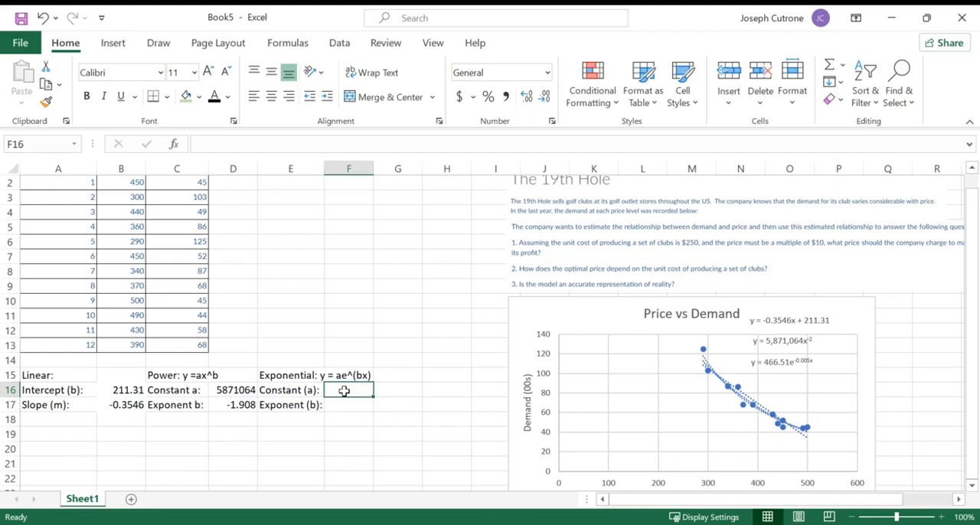
pyautogui.write('46')
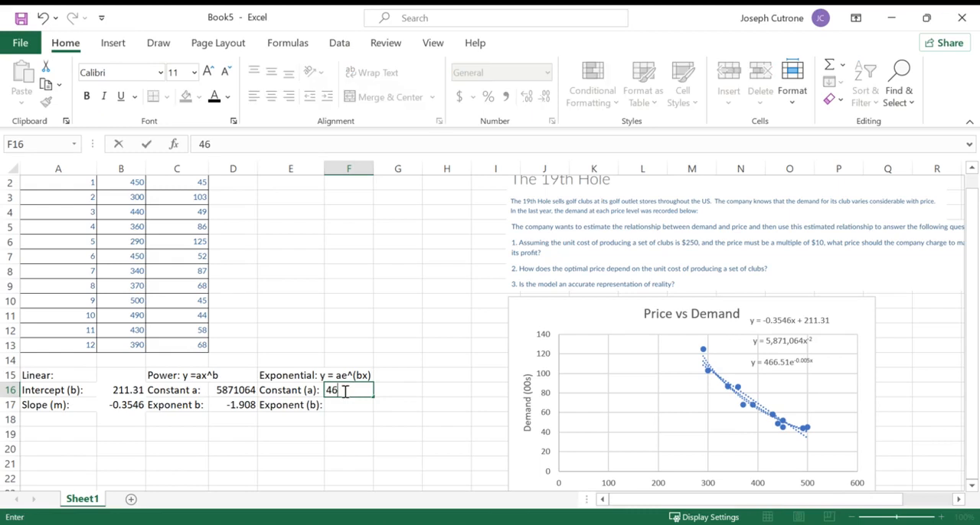
pyautogui.write('6.51')
pyautogui.click(342, 401)
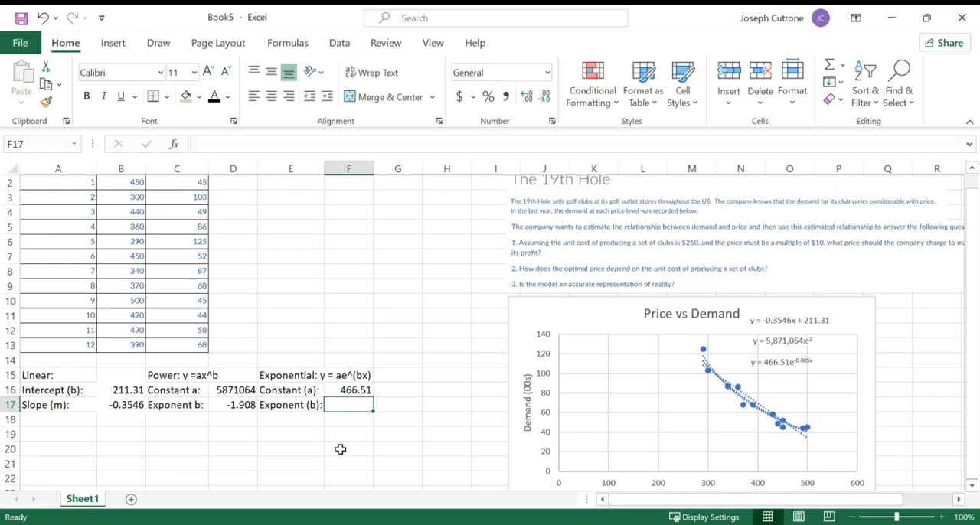
pyautogui.write('-.005')
pyautogui.press('Return')
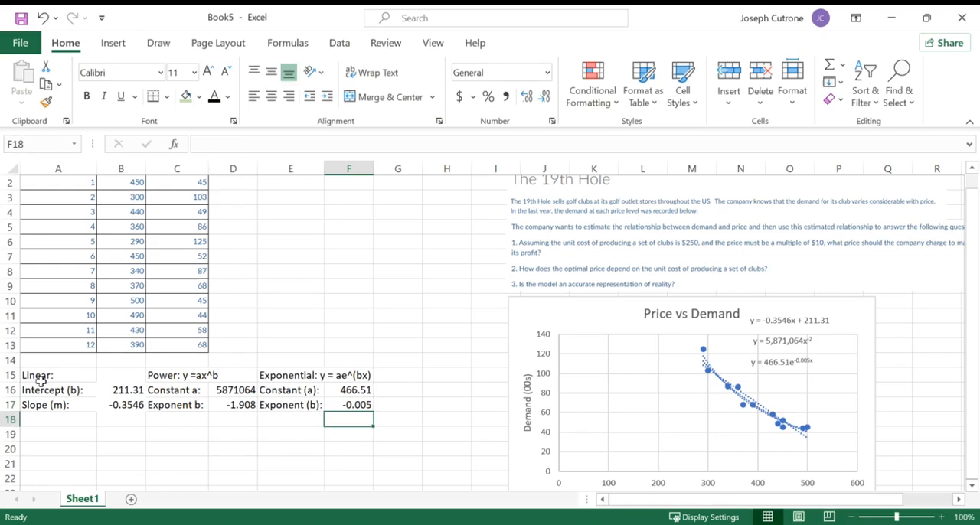
# - Apply all borders to the trendline parameter table in A15:F17
pyautogui.moveTo(42, 377); pyautogui.dragTo(360, 406)
pyautogui.click(167, 100)
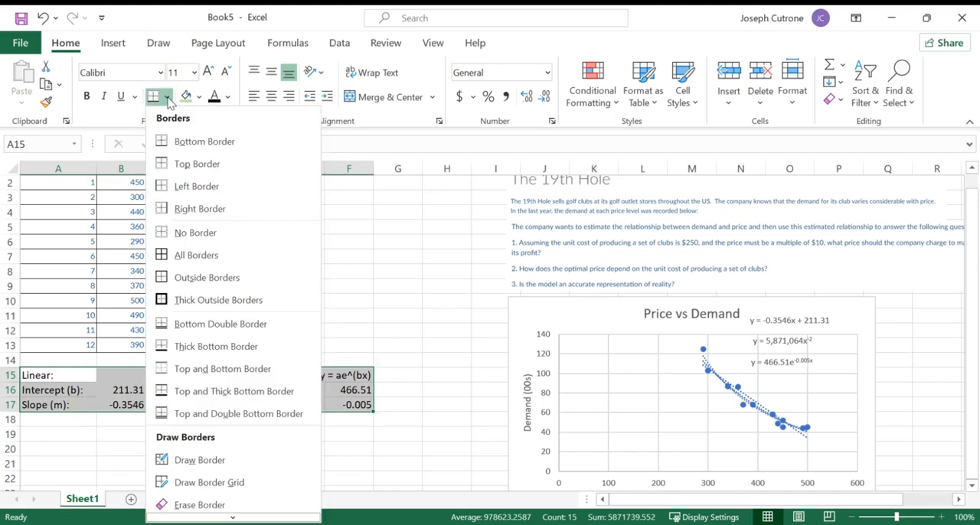
pyautogui.click(175, 255)
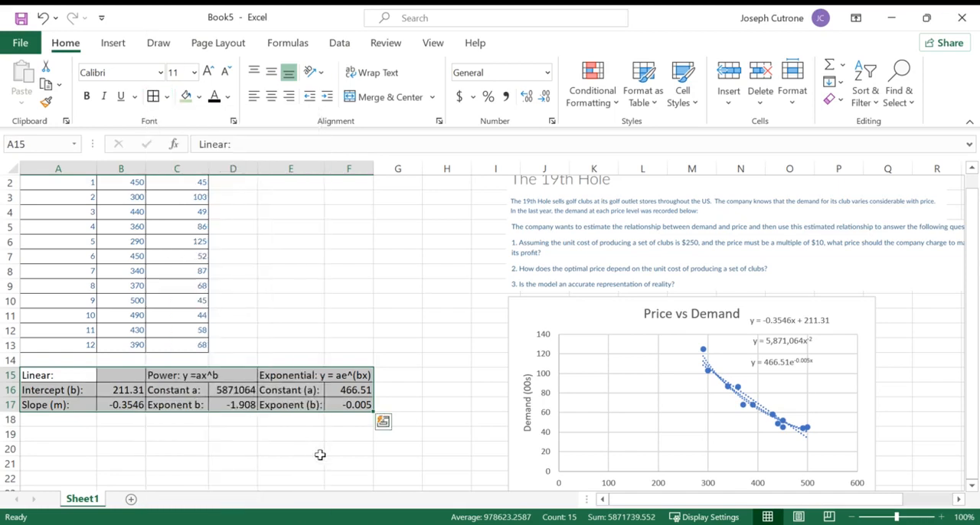
pyautogui.click(625, 319)
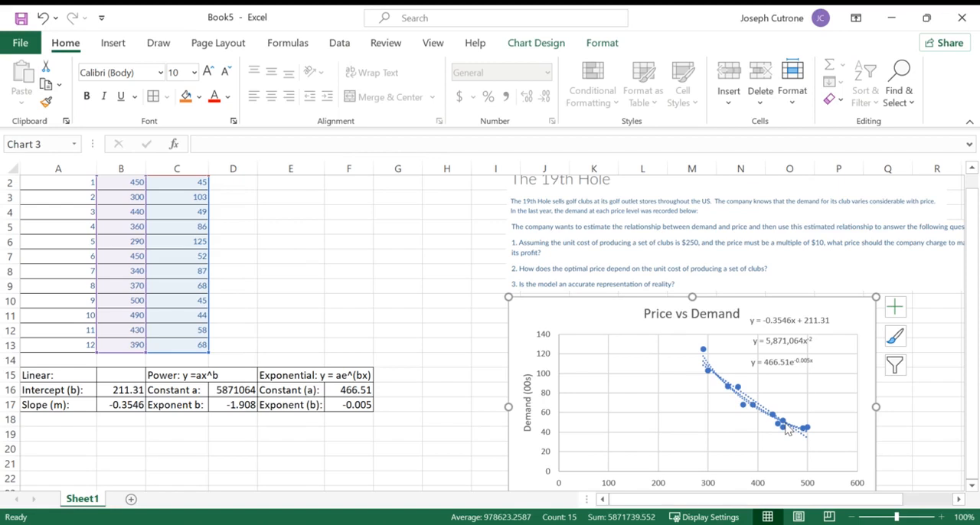
# - Merge and center the Linear, Power and Exponential headings across A15:B15, C15:D15 and E15:F15, and slightly widen column F
pyautogui.click(74, 374)
pyautogui.moveTo(74, 374); pyautogui.dragTo(107, 375)
pyautogui.click(375, 106)
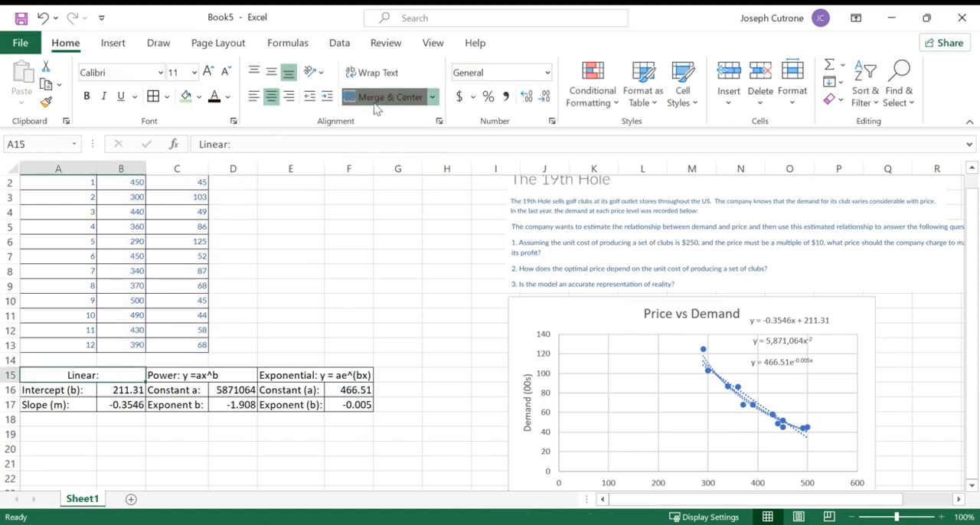
pyautogui.moveTo(181, 374); pyautogui.dragTo(344, 375)
pyautogui.click(371, 106)
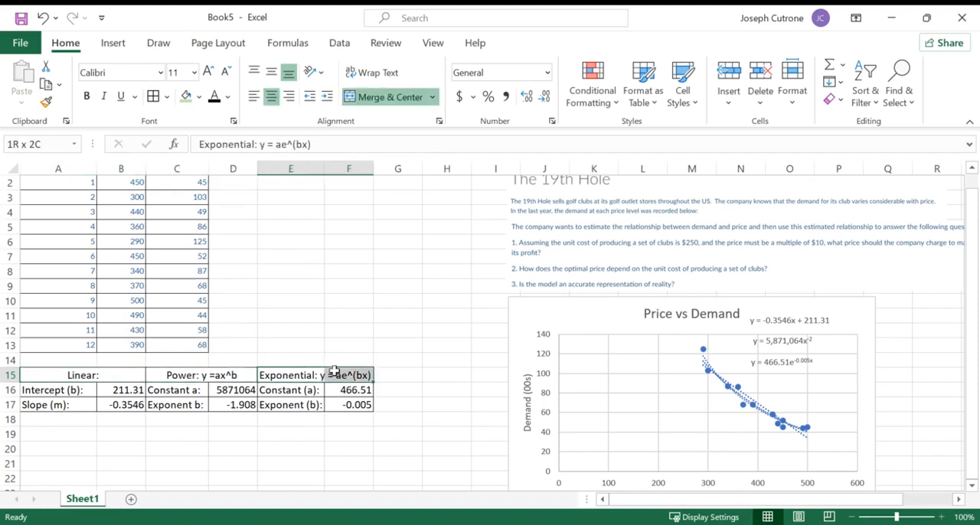
pyautogui.click(393, 98)
pyautogui.moveTo(371, 166); pyautogui.dragTo(376, 166)
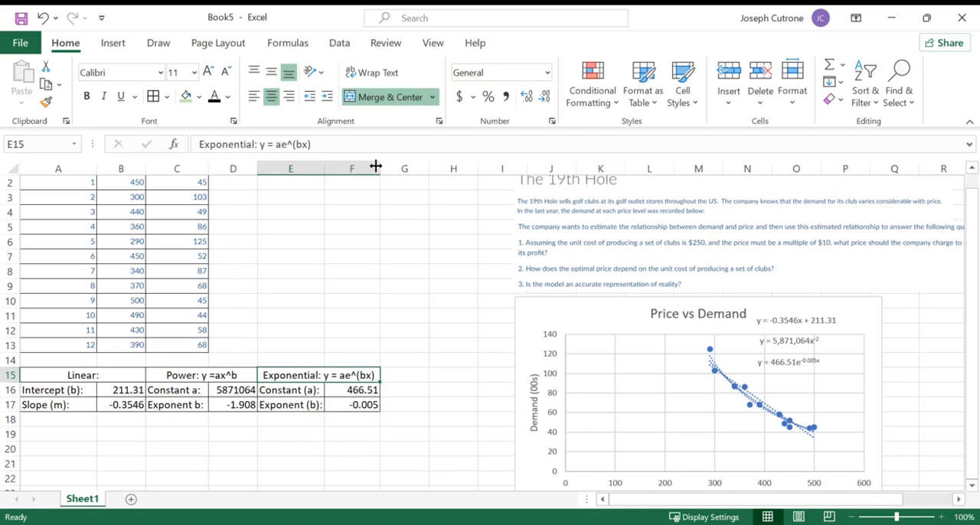
# - Enter the title "Predictions Based on Models" in A19, below the parameter table
pyautogui.scroll(-2, 387, 299)
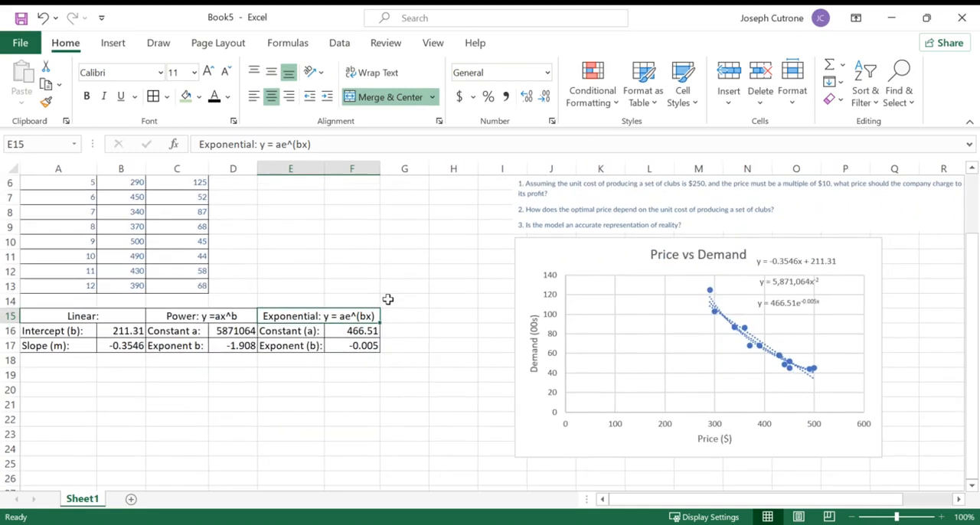
pyautogui.click(76, 373)
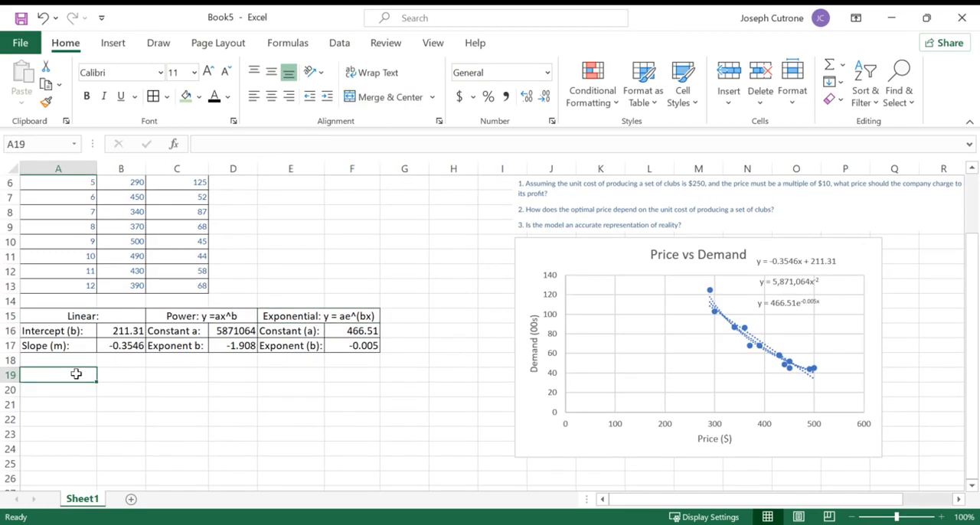
pyautogui.write('Pred')
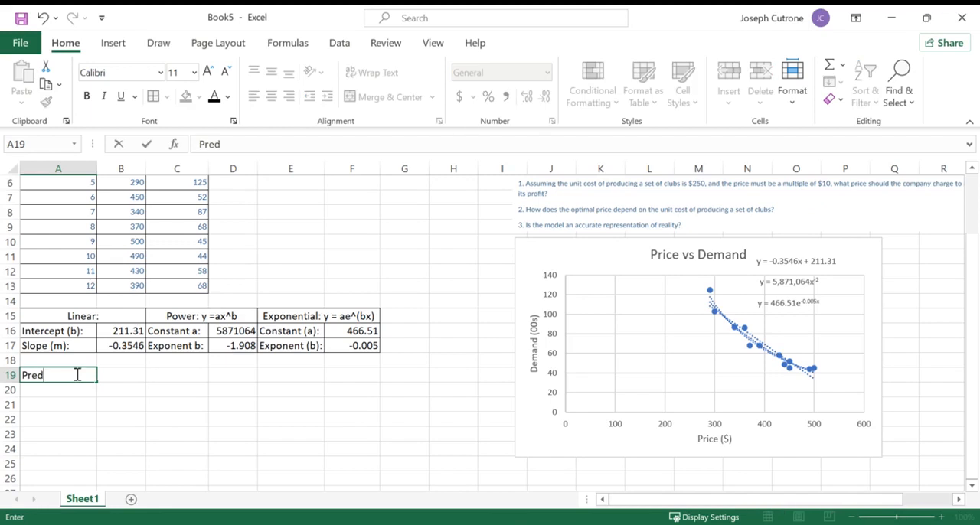
pyautogui.write('ictions Based on Models')
pyautogui.press('Return')
# - Copy the Price column with its header from the data table and paste it starting at A20
pyautogui.scroll(2, 50, 283)
pyautogui.moveTo(120, 190); pyautogui.dragTo(123, 375)
pyautogui.hotkey('ctrl', 'c')
pyautogui.scroll(-3, 123, 374)
pyautogui.click(73, 345)
pyautogui.hotkey('ctrl', 'v')
pyautogui.scroll(-2, 193, 389)
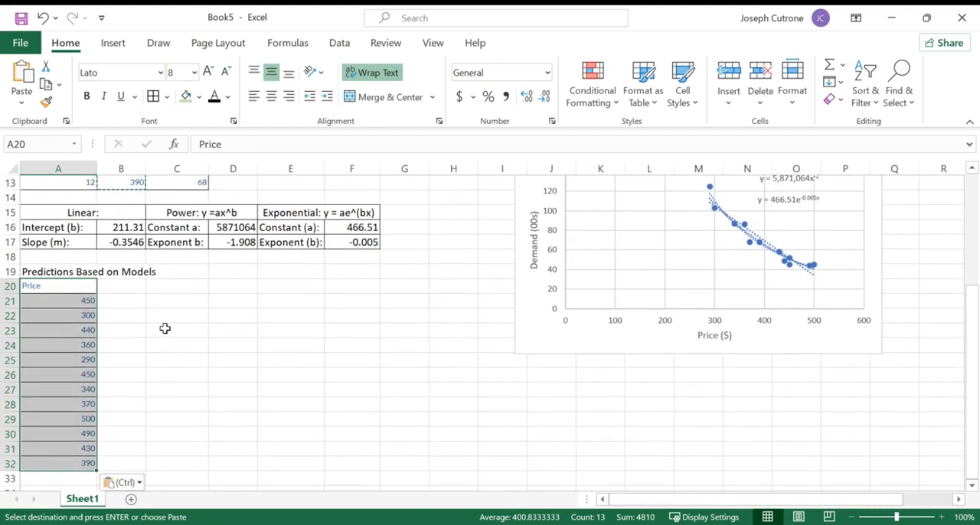
# - Enter the headers "Linear", "Power" and "Exponential" in B20:D20 and widen column D to fit
pyautogui.click(127, 271)
pyautogui.click(123, 286)
pyautogui.write('Linea')
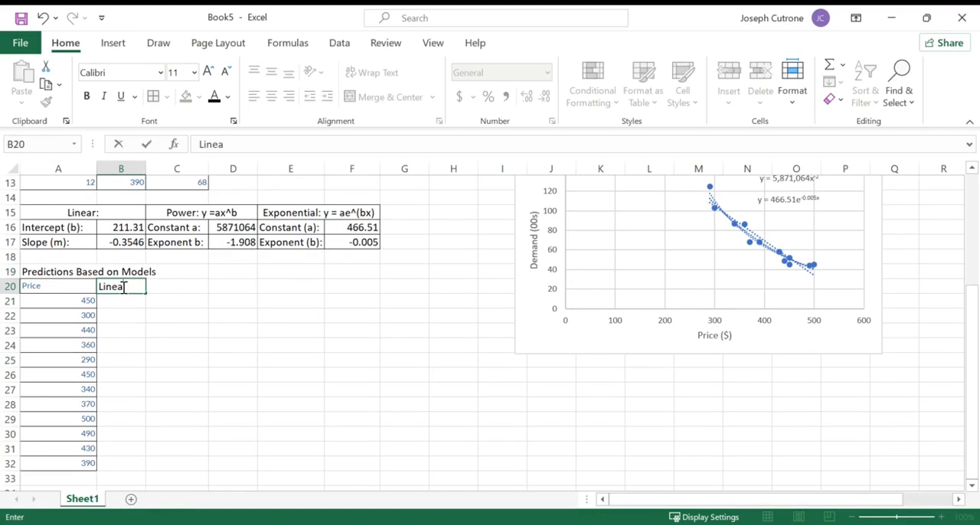
pyautogui.write('r')
pyautogui.press('Return')
pyautogui.press('Up')
pyautogui.press('Right')
pyautogui.write('Power')
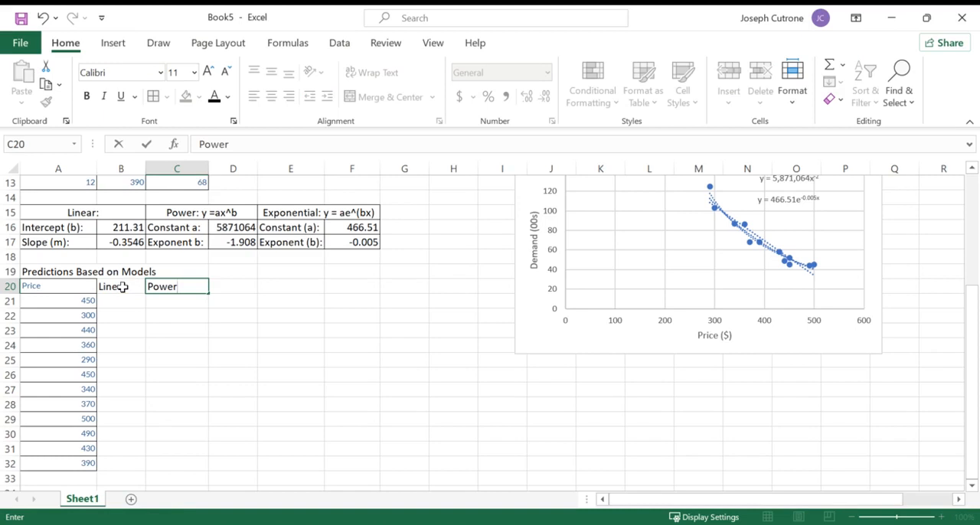
pyautogui.press('Tab')
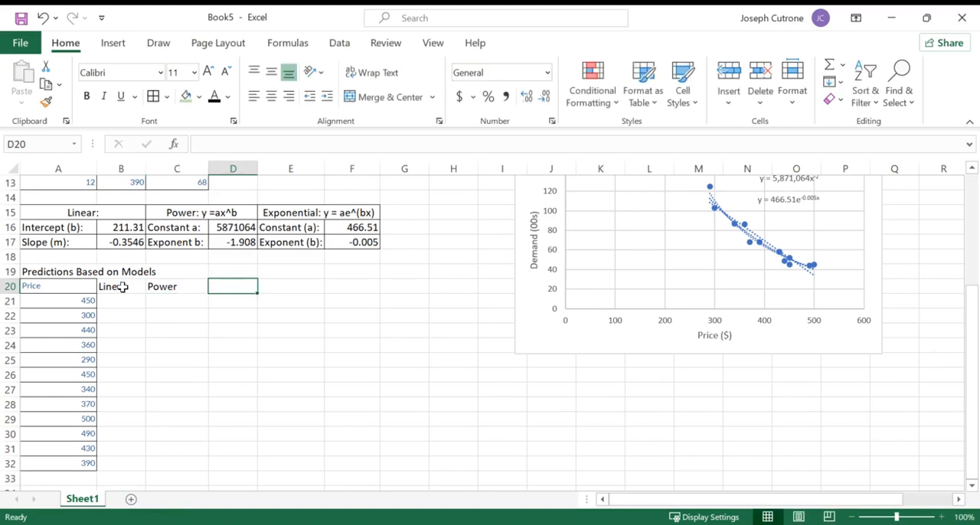
pyautogui.write('Exponential')
pyautogui.press('Return')
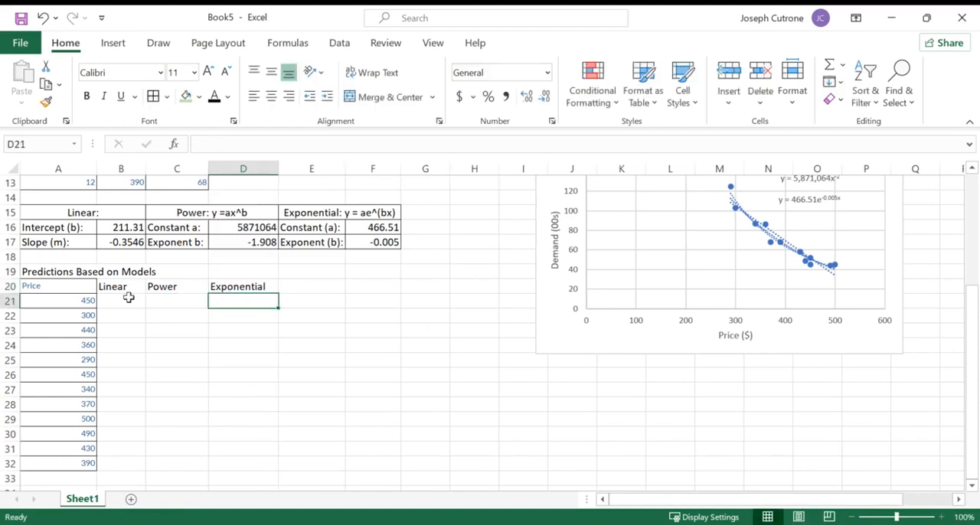
# - Change the price header in A20 to "Price (x)"
pyautogui.click(61, 287)
pyautogui.click(234, 144)
pyautogui.write('(x)')
pyautogui.press('Return')
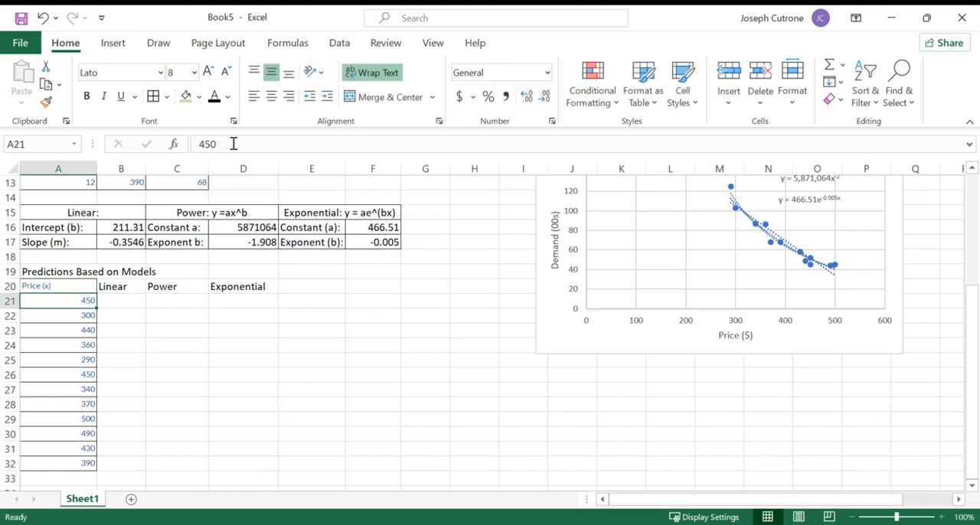
pyautogui.click(130, 299)
pyautogui.click(77, 301)
pyautogui.click(113, 302)
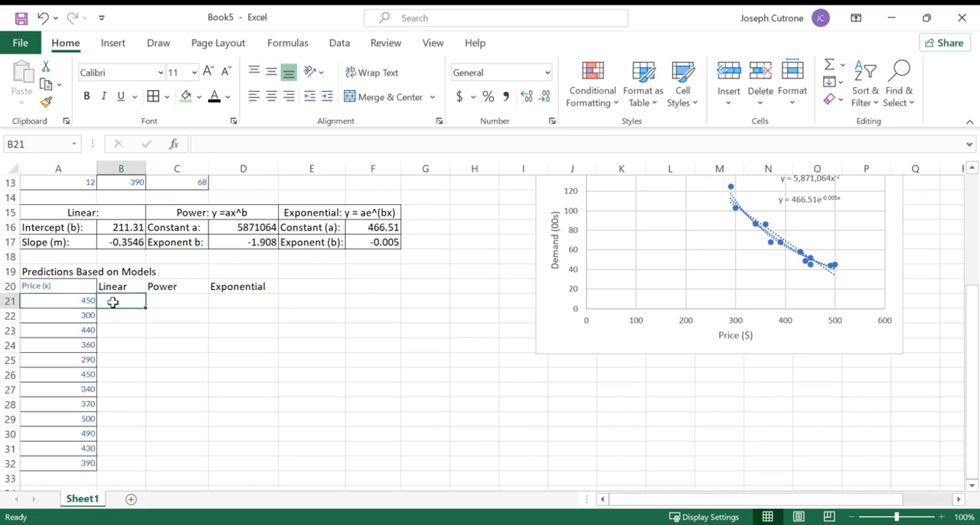
pyautogui.click(169, 301)
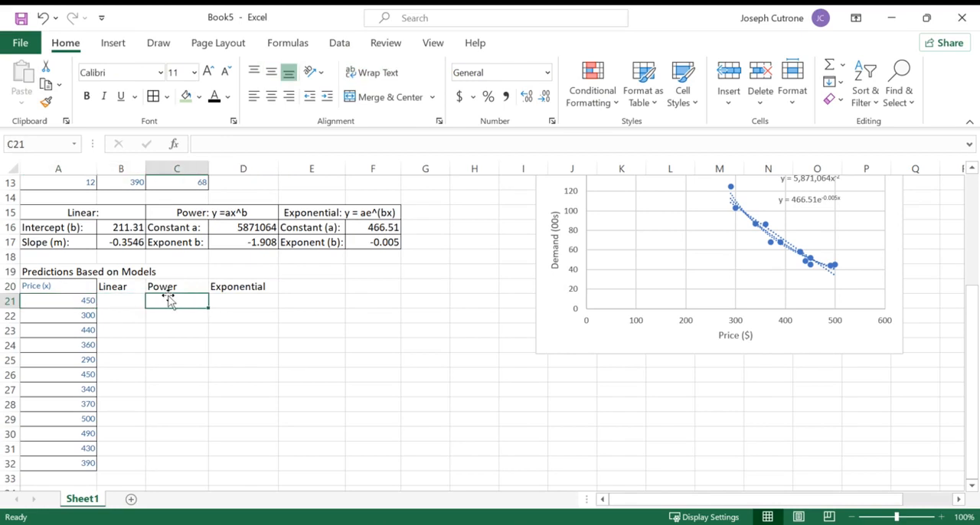
pyautogui.click(228, 303)
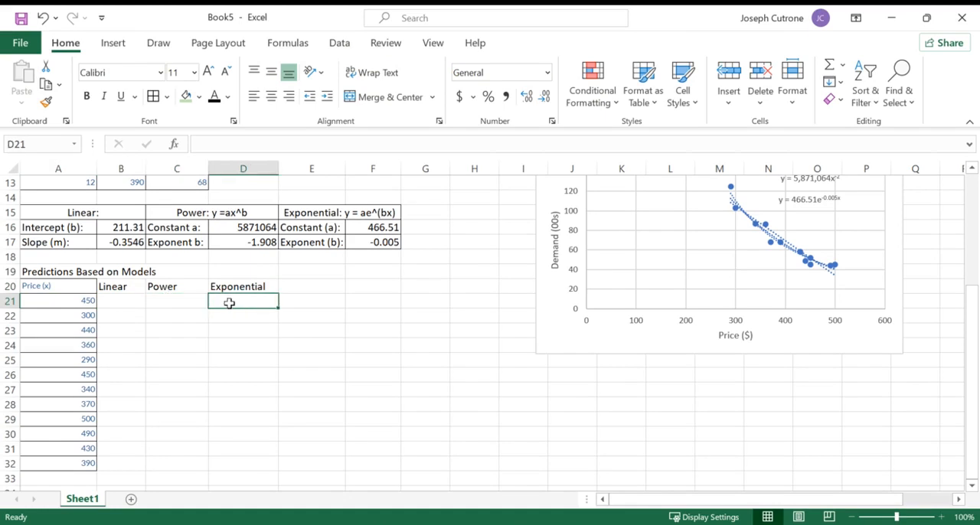
pyautogui.click(133, 303)
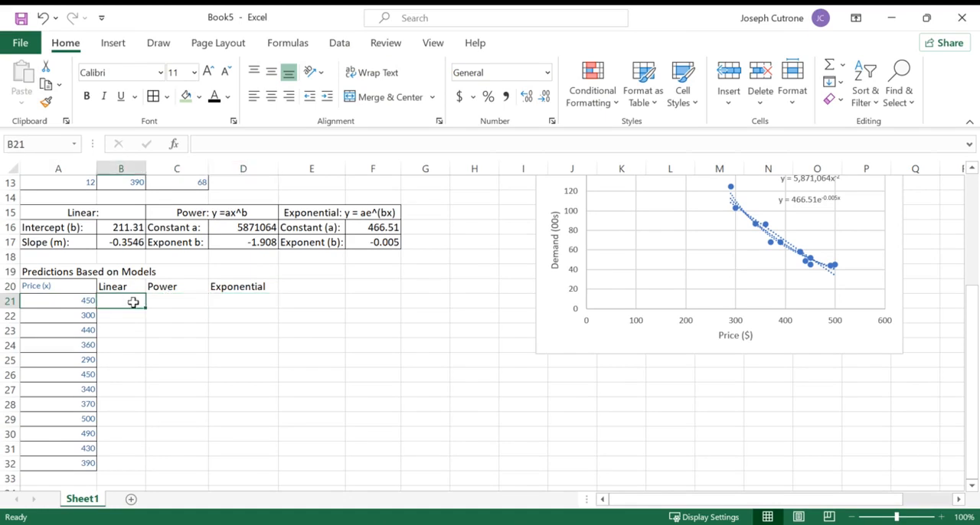
# - Extend the linear heading in A15 to read "Linear: y = mx+b"
pyautogui.click(79, 216)
pyautogui.click(247, 146)
pyautogui.write('y = m')
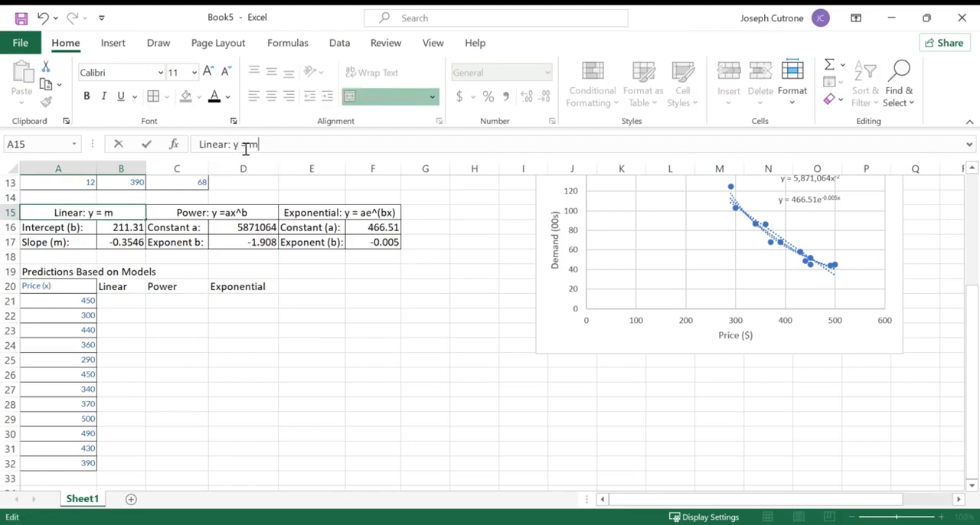
pyautogui.write('x+b')
pyautogui.press('Return')
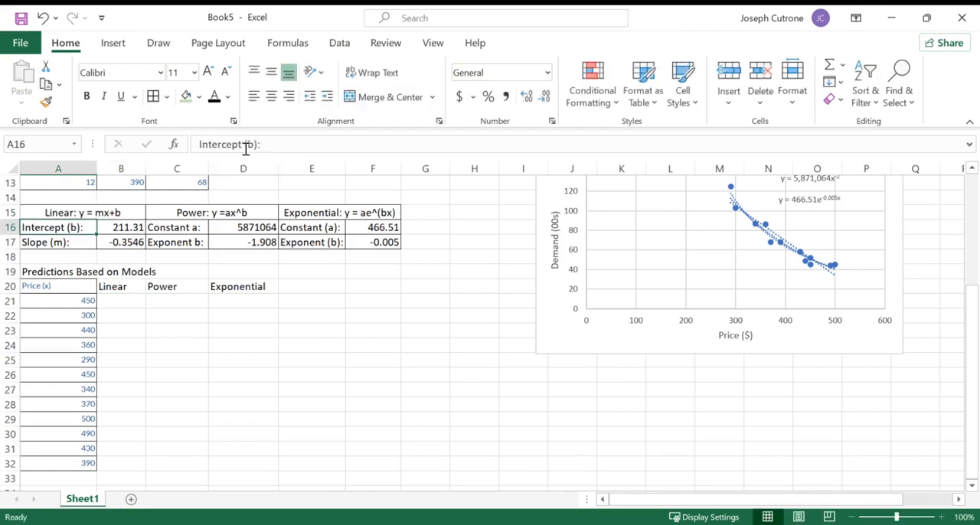
# - Enter the linear prediction formula =B17*A21+B16 in B21
pyautogui.click(128, 304)
pyautogui.write('=')
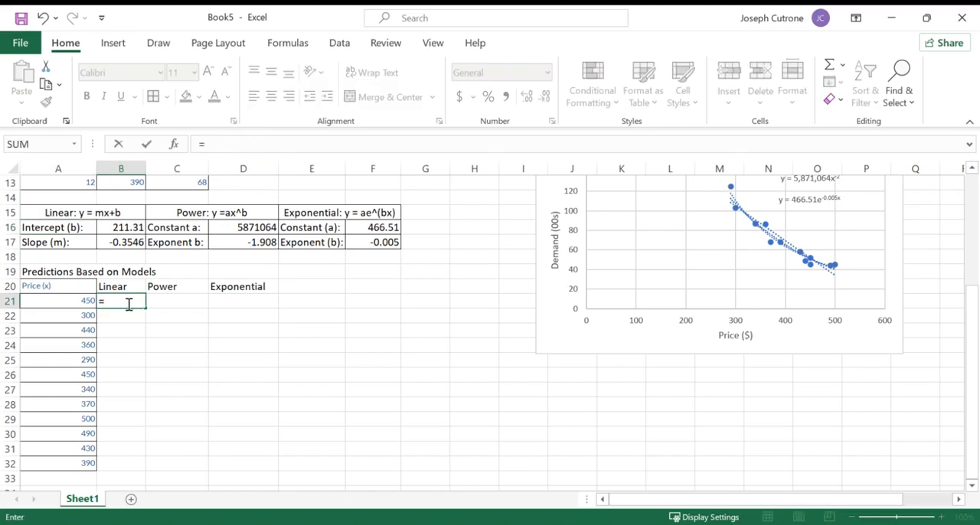
pyautogui.click(130, 241)
pyautogui.write('*')
pyautogui.click(83, 297)
pyautogui.write('+')
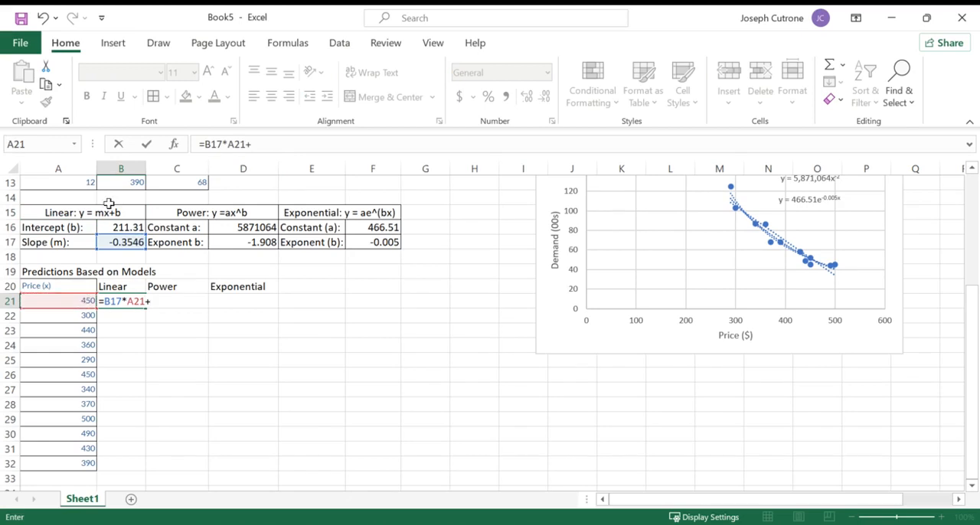
pyautogui.click(115, 226)
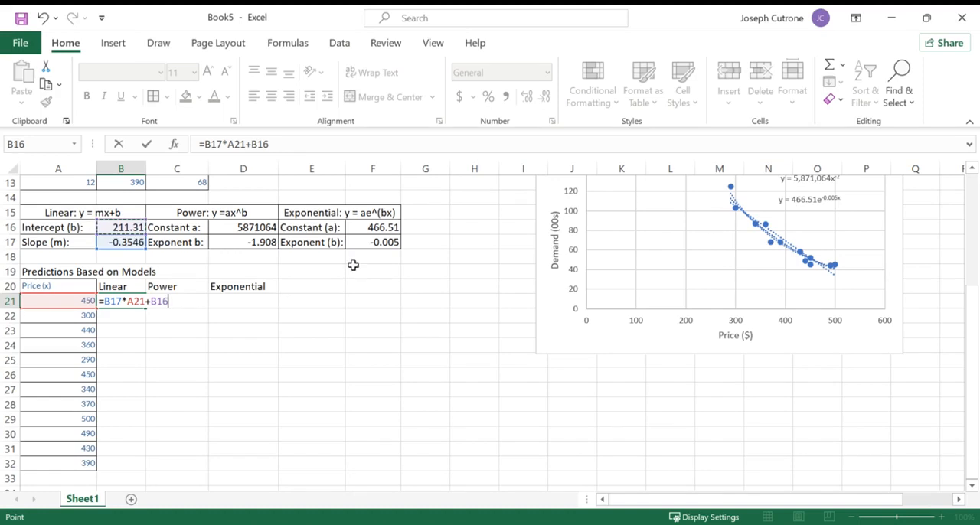
pyautogui.press('Return')
# - Check the formula in B21 and try to fill it down the Linear column to B32 with relative references
pyautogui.click(122, 302)
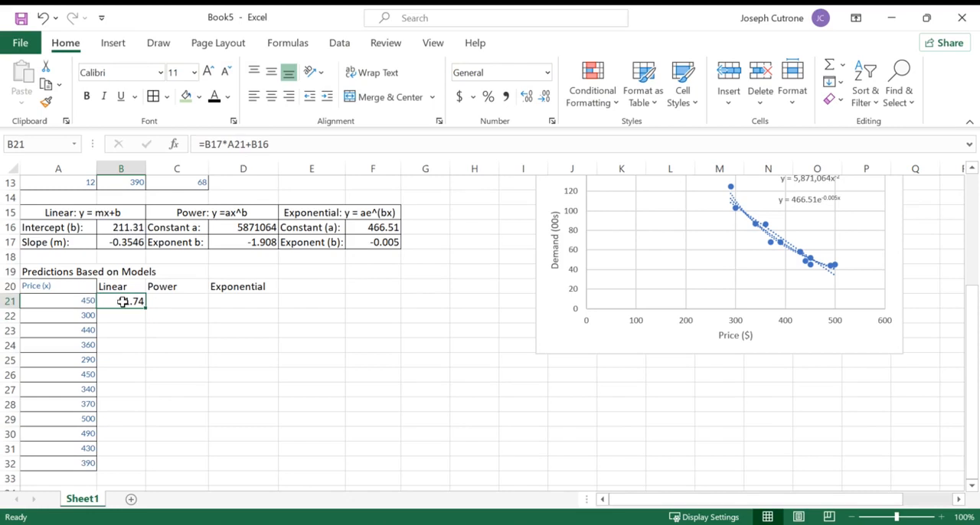
pyautogui.doubleClick(121, 301)
pyautogui.press('Return')
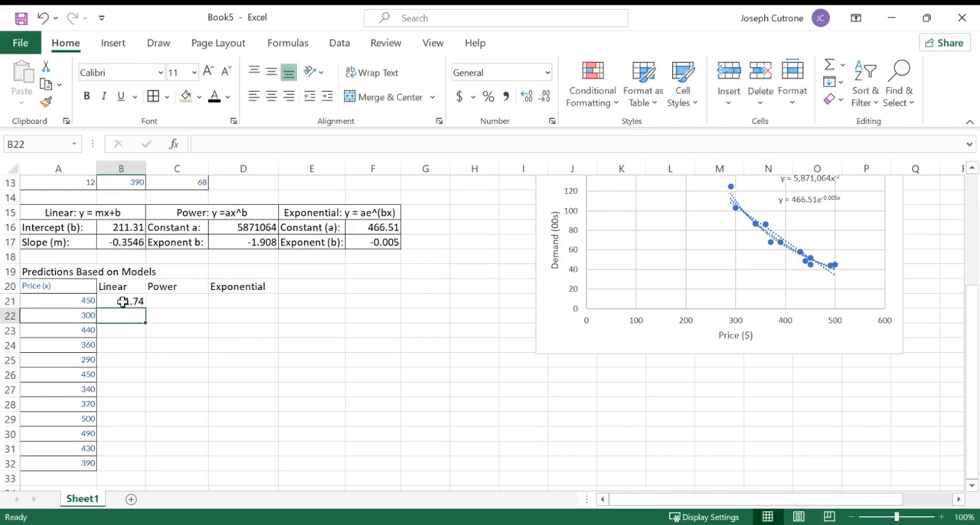
pyautogui.click(137, 302)
pyautogui.doubleClick(143, 307)
# - Make the slope and intercept references absolute in B21, giving =$B$17*A21+$B$16, and fill the formula down to B32
pyautogui.doubleClick(136, 302)
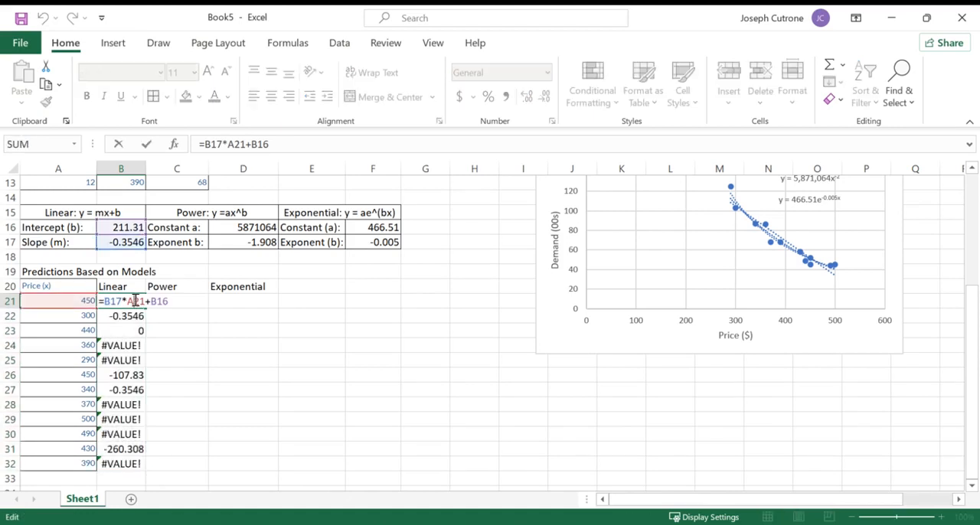
pyautogui.doubleClick(257, 144)
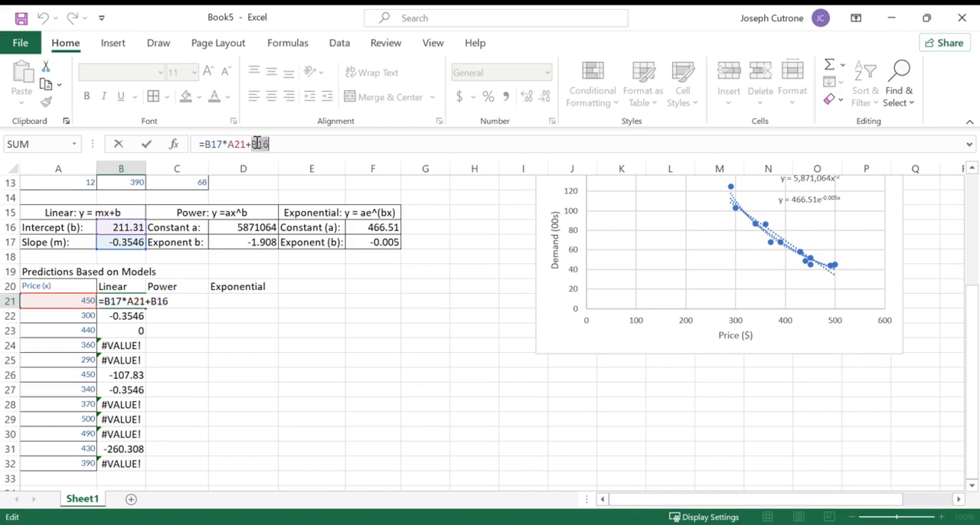
pyautogui.press('F4')
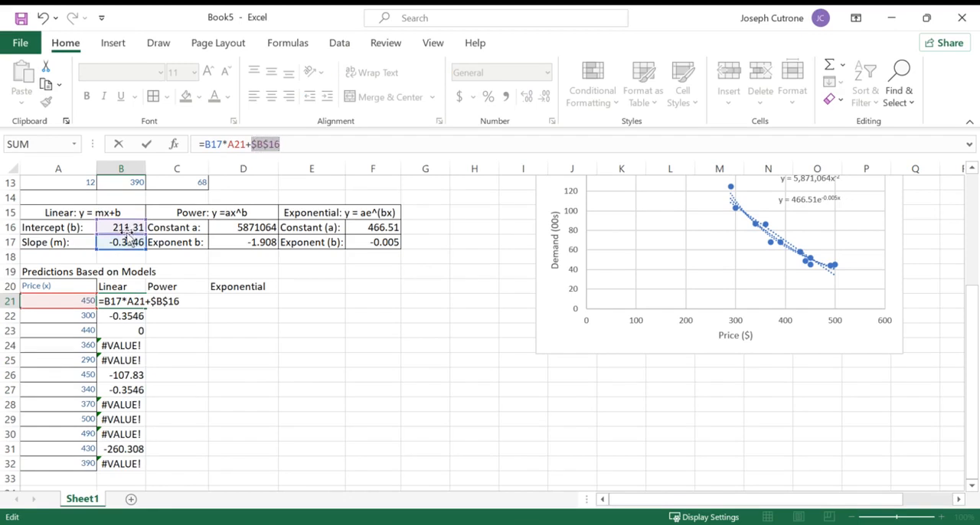
pyautogui.click(212, 149)
pyautogui.doubleClick(212, 149)
pyautogui.press('F4')
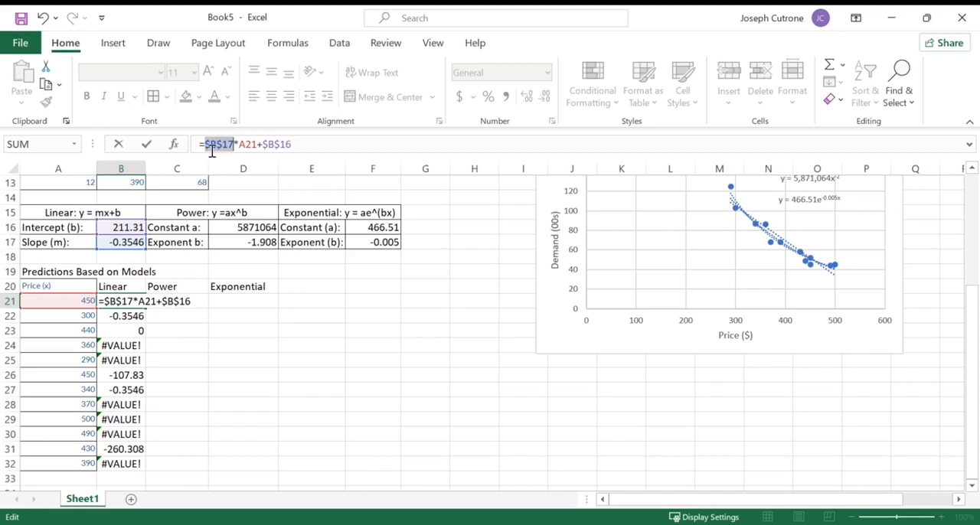
pyautogui.press('Return')
pyautogui.click(136, 302)
pyautogui.doubleClick(144, 307)
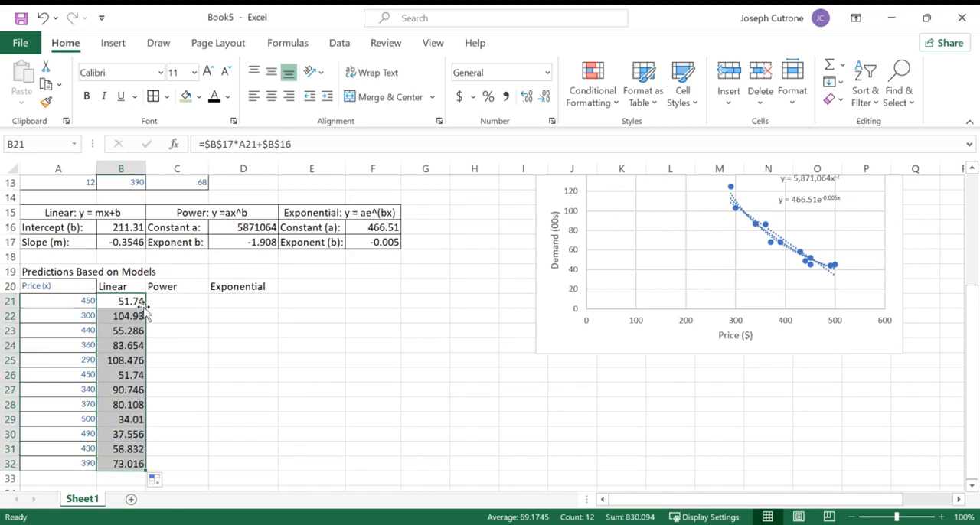
# - Show the Linear predictions in B21:B32 with one decimal place
pyautogui.moveTo(120, 301); pyautogui.dragTo(114, 461)
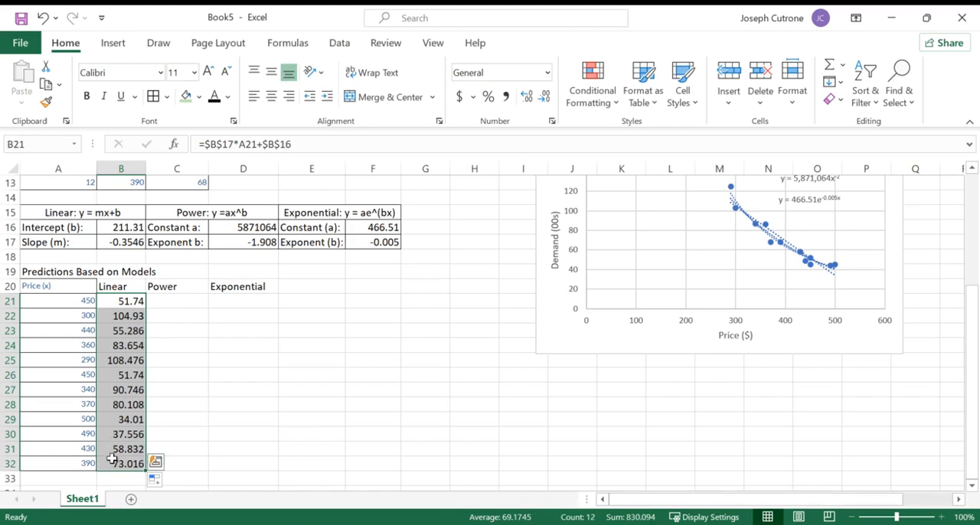
pyautogui.click(545, 98)
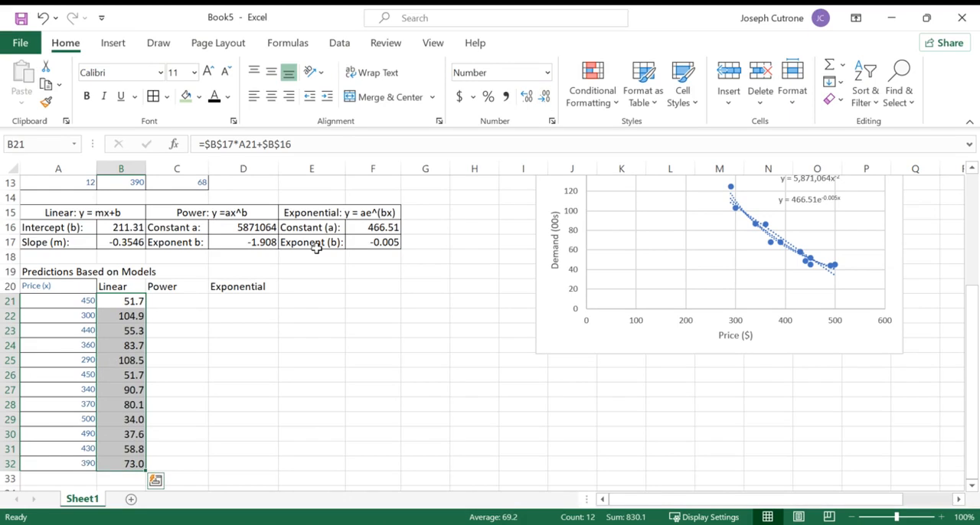
# - Build the power prediction formula =D16*A21^D17 in C21
pyautogui.click(163, 302)
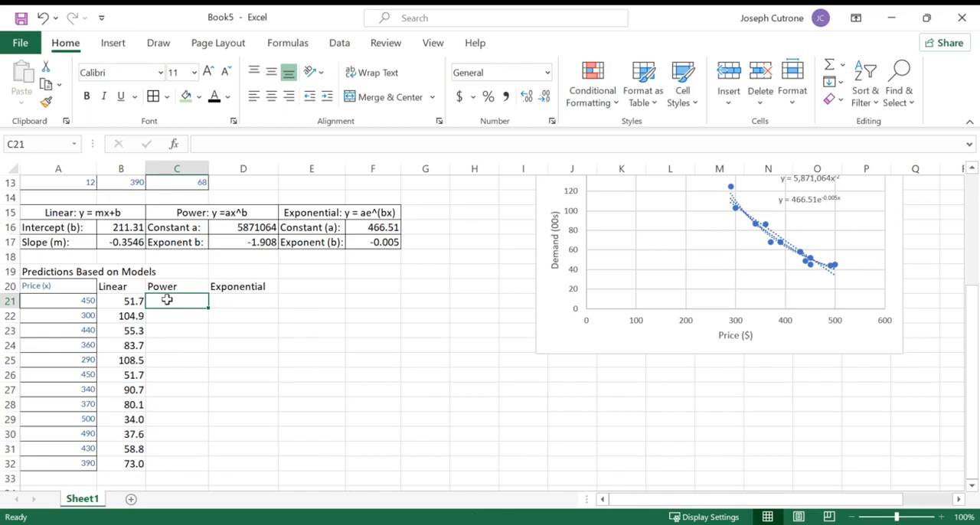
pyautogui.click(130, 300)
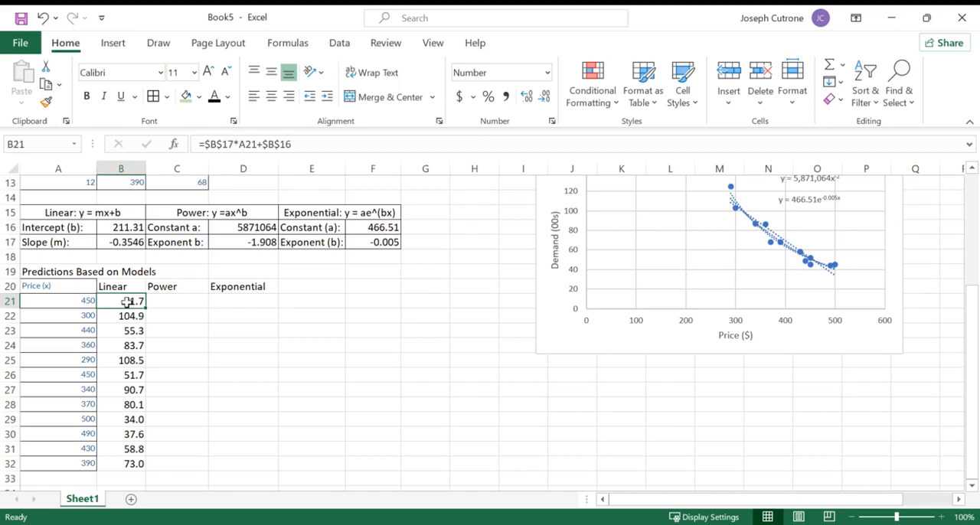
pyautogui.doubleClick(128, 301)
pyautogui.press('Tab')
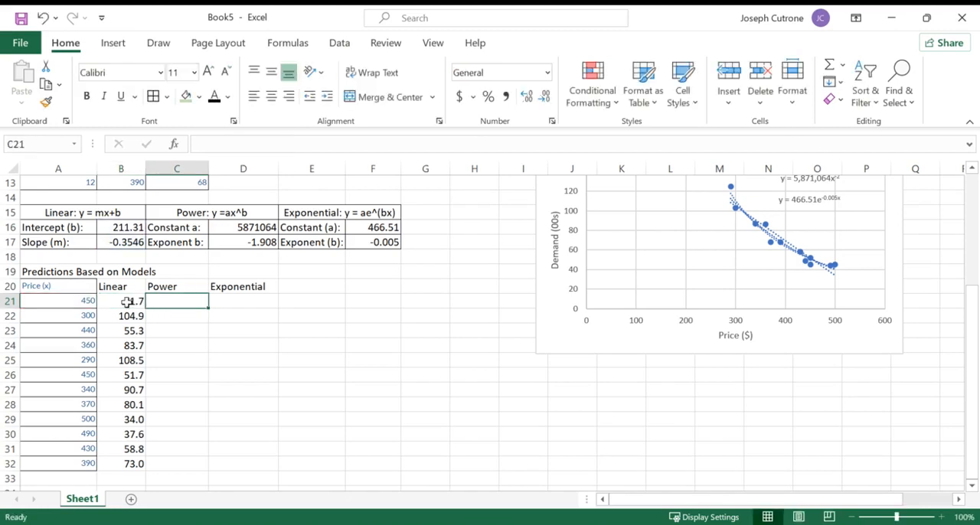
pyautogui.write('=')
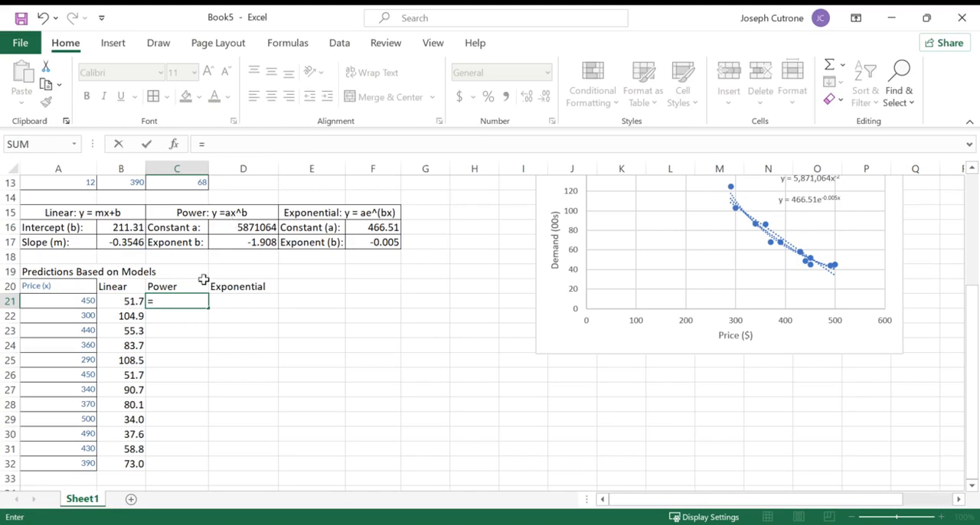
pyautogui.click(240, 228)
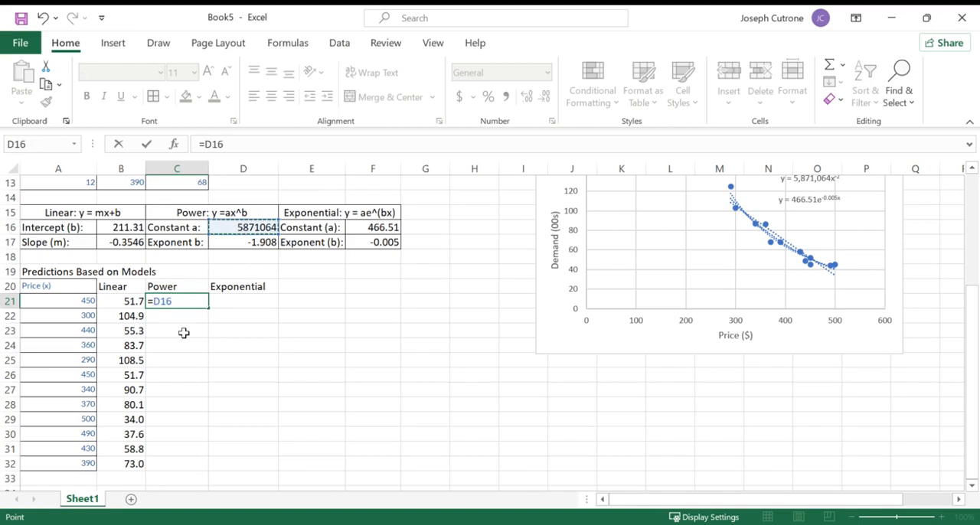
pyautogui.write('*')
pyautogui.click(87, 300)
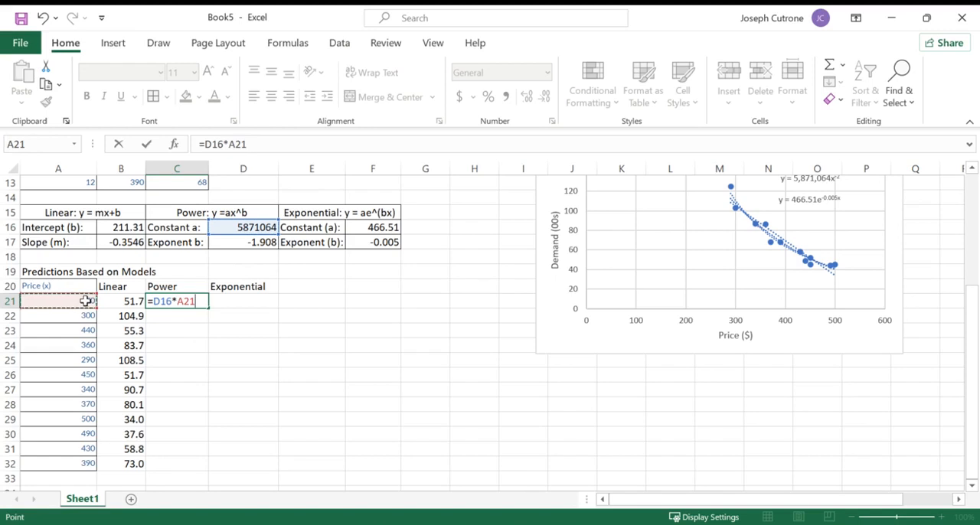
pyautogui.write('^')
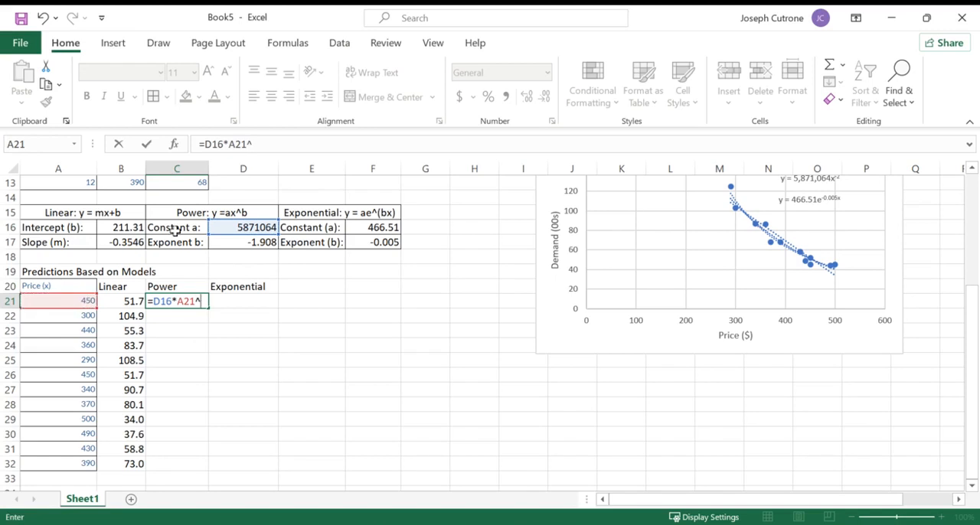
pyautogui.click(236, 245)
# - Make the constant and exponent references in C21 absolute, giving =$D$16*A21^$D$17, and commit the formula
pyautogui.moveTo(252, 145); pyautogui.dragTo(285, 146)
pyautogui.press('F4')
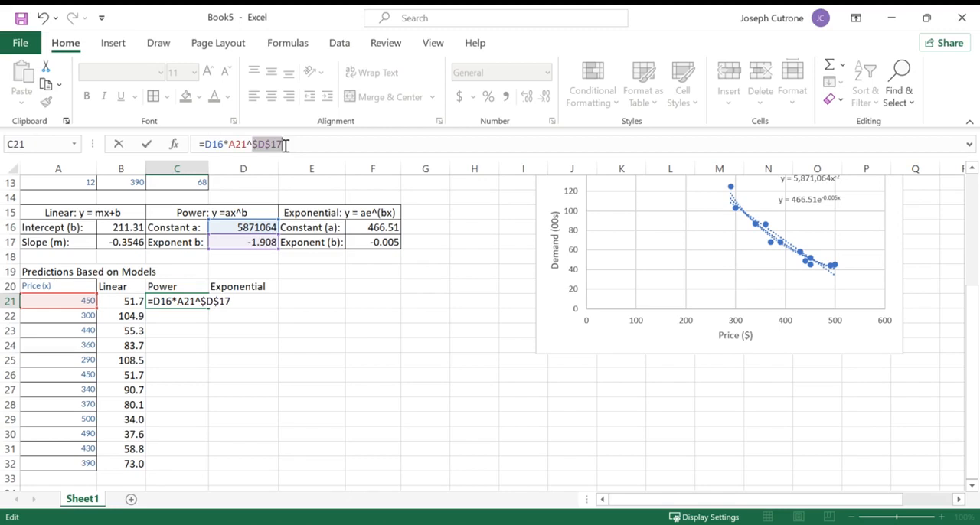
pyautogui.moveTo(205, 145); pyautogui.dragTo(222, 146)
pyautogui.press('F4')
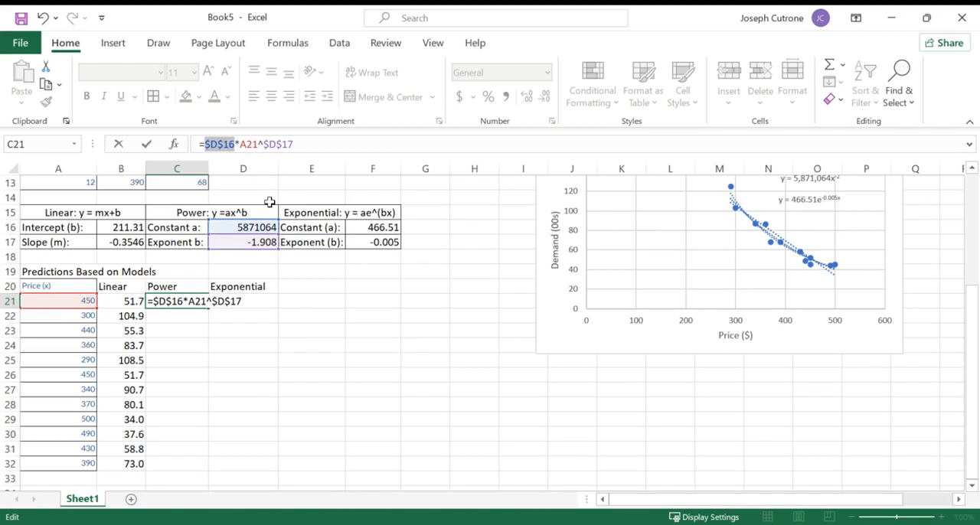
pyautogui.hotkey('ctrl', 'Return')
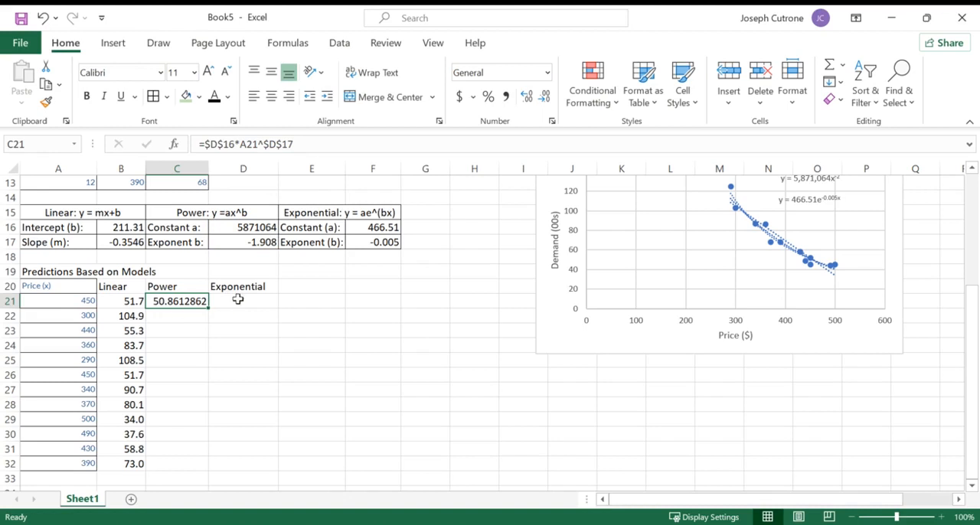
# - Format the power prediction in C21 to one decimal place and fill it down to C32
pyautogui.click(543, 97)
pyautogui.click(543, 97)
pyautogui.click(543, 98)
pyautogui.click(542, 97)
pyautogui.click(542, 97)
pyautogui.click(542, 97)
pyautogui.click(176, 344)
pyautogui.click(199, 303)
pyautogui.doubleClick(207, 306)
pyautogui.doubleClick(202, 303)
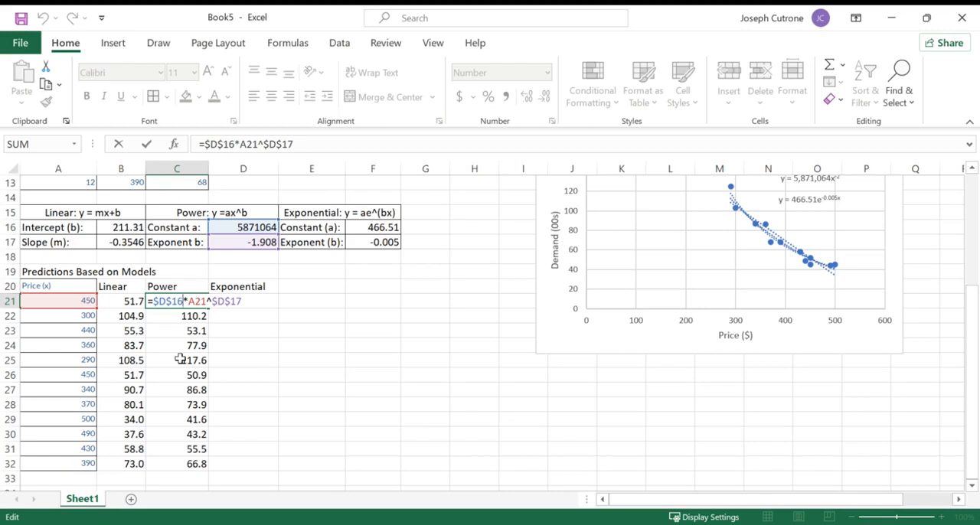
pyautogui.press('Return')
# - Enter the exponential prediction formula =$F$16*EXP($F$17*A21) in D21
pyautogui.click(251, 302)
pyautogui.write('=')
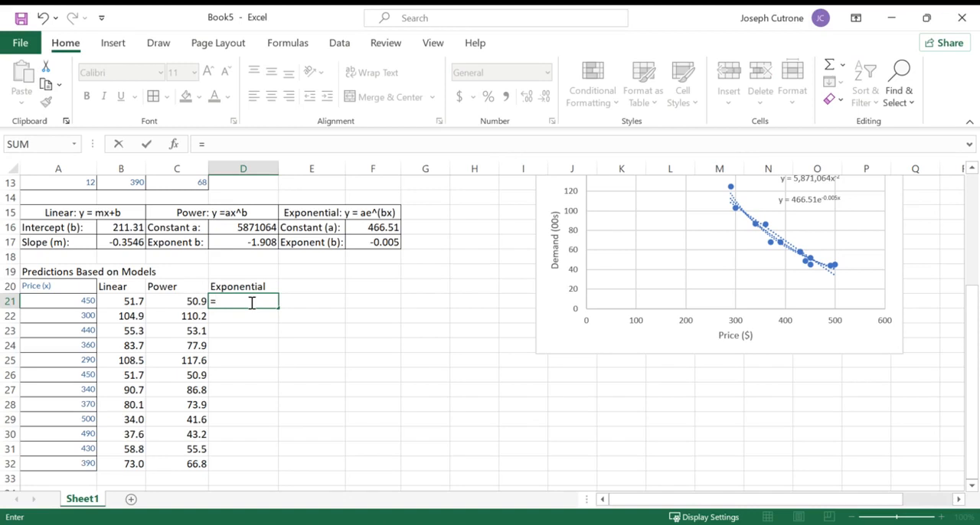
pyautogui.click(380, 228)
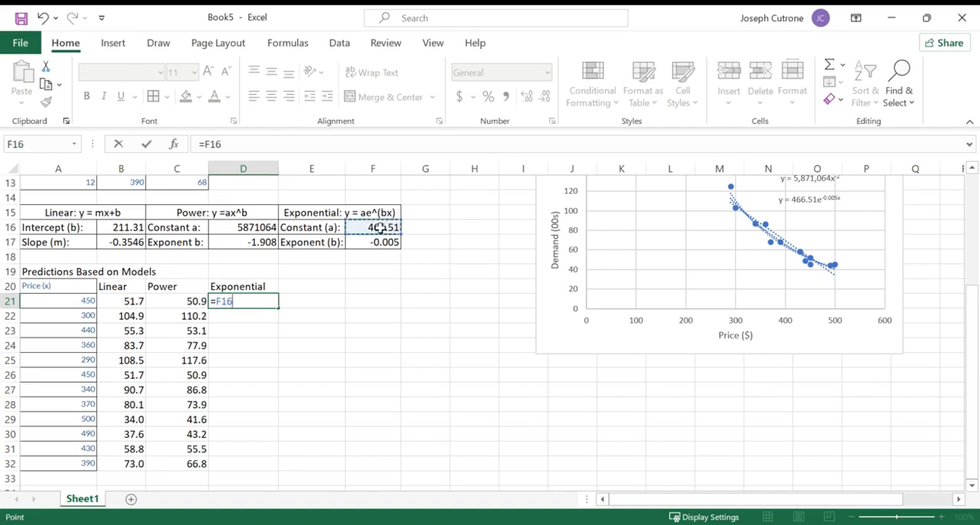
pyautogui.press('F4')
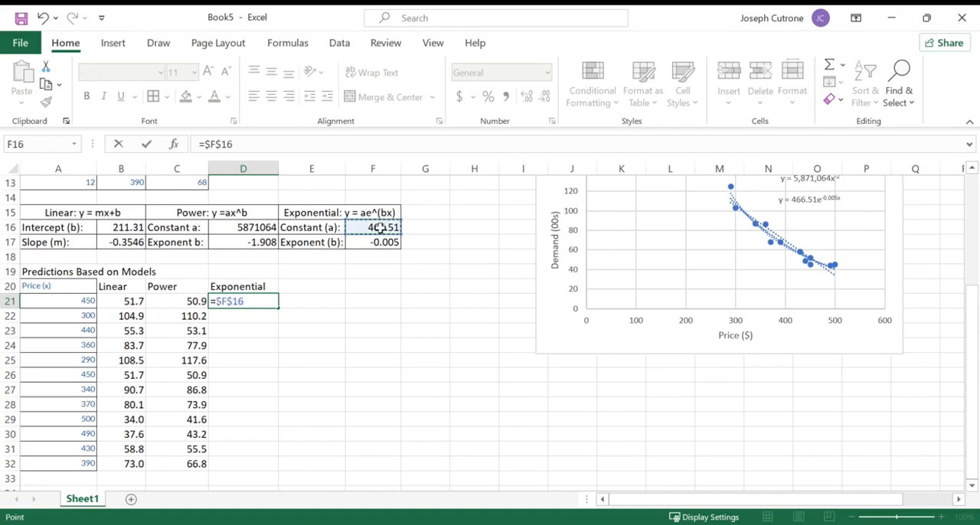
pyautogui.write('*')
pyautogui.write('exp(')
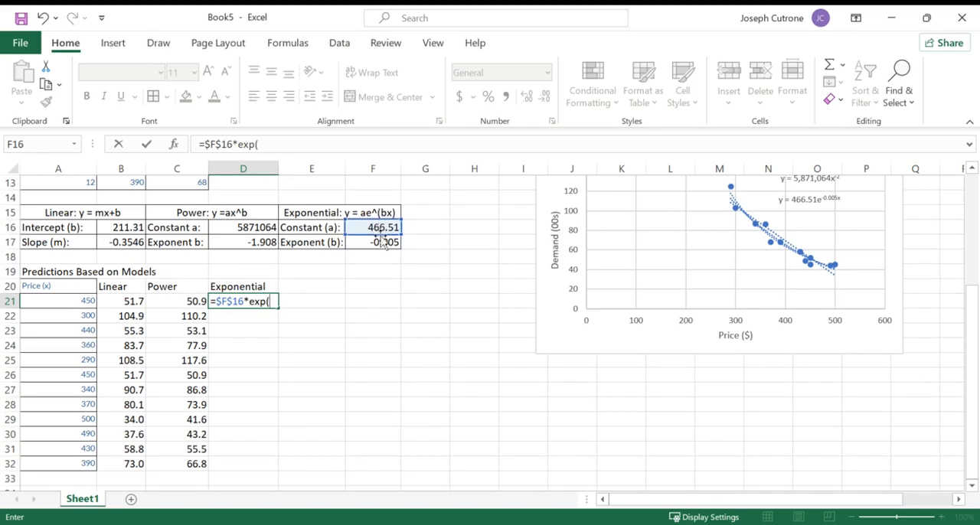
pyautogui.click(379, 242)
pyautogui.press('F4')
pyautogui.write('*')
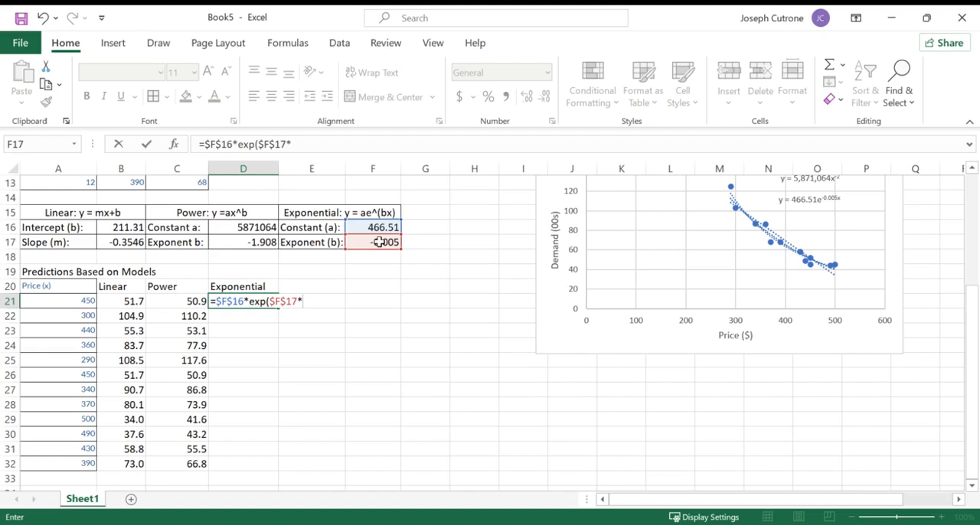
pyautogui.click(45, 303)
pyautogui.write(')')
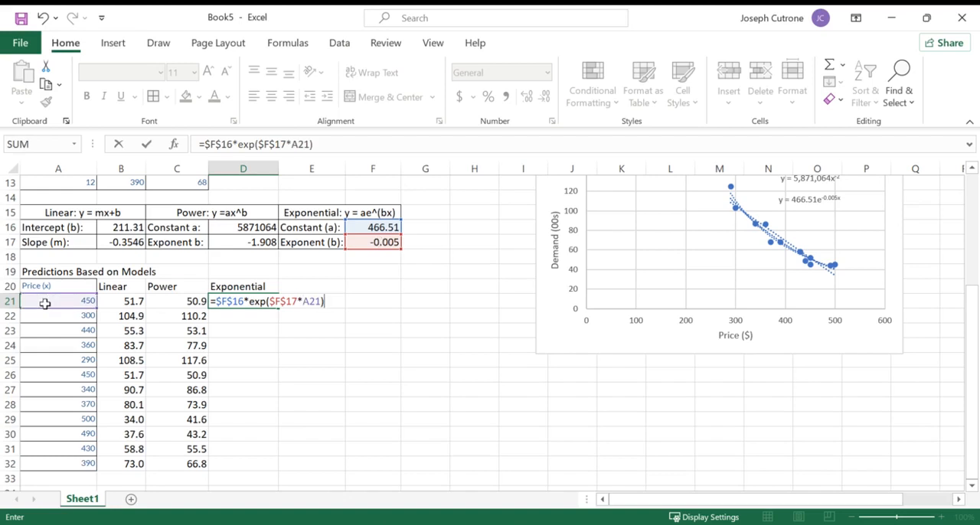
pyautogui.press('Return')
# - Format the exponential prediction in D21 to one decimal place and fill it down to D32
pyautogui.moveTo(130, 301); pyautogui.dragTo(260, 301)
pyautogui.click(260, 300)
pyautogui.click(545, 101)
pyautogui.click(545, 101)
pyautogui.click(545, 101)
pyautogui.click(545, 101)
pyautogui.click(545, 101)
pyautogui.click(545, 101)
pyautogui.click(545, 103)
pyautogui.doubleClick(279, 307)
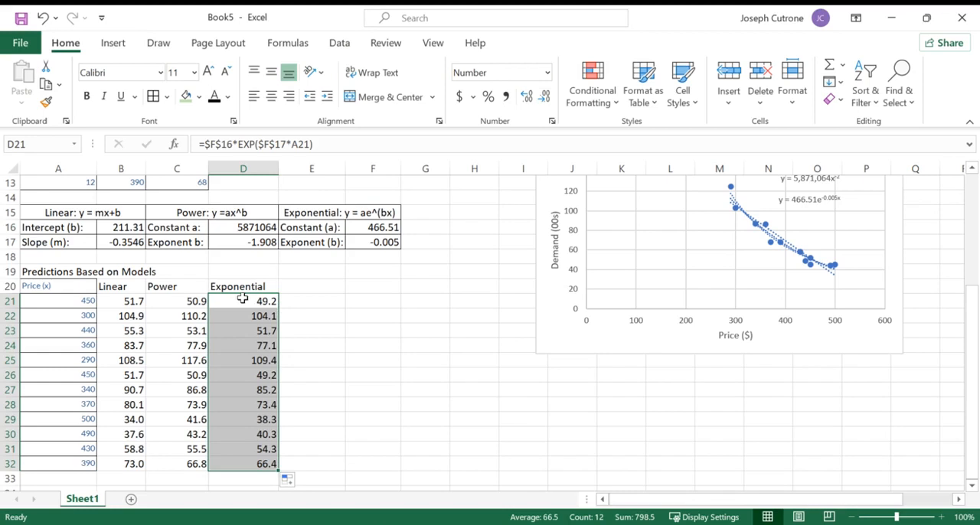
# - Merge and center the "Predictions Based on Models" heading across A19:D19 and apply all borders to B20:D32
pyautogui.moveTo(141, 286); pyautogui.dragTo(131, 464)
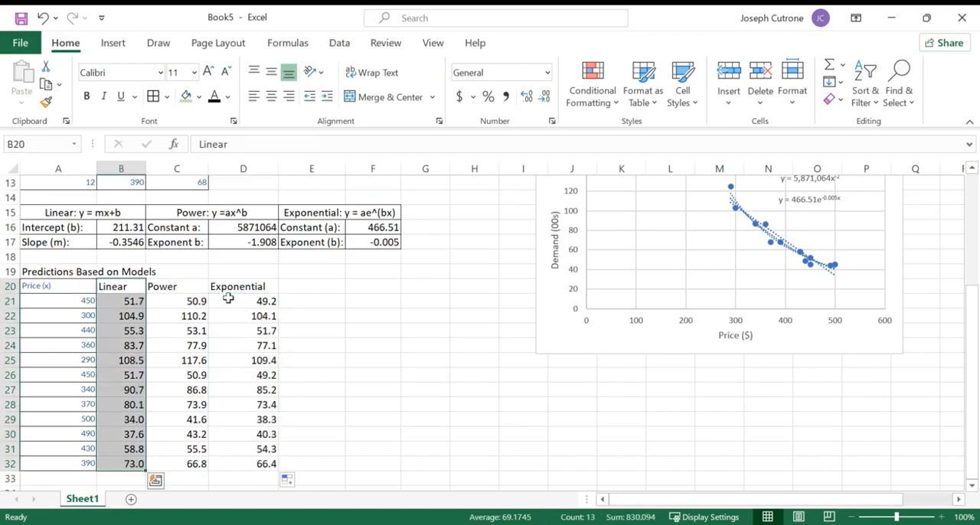
pyautogui.moveTo(144, 289); pyautogui.dragTo(274, 464)
pyautogui.click(54, 268)
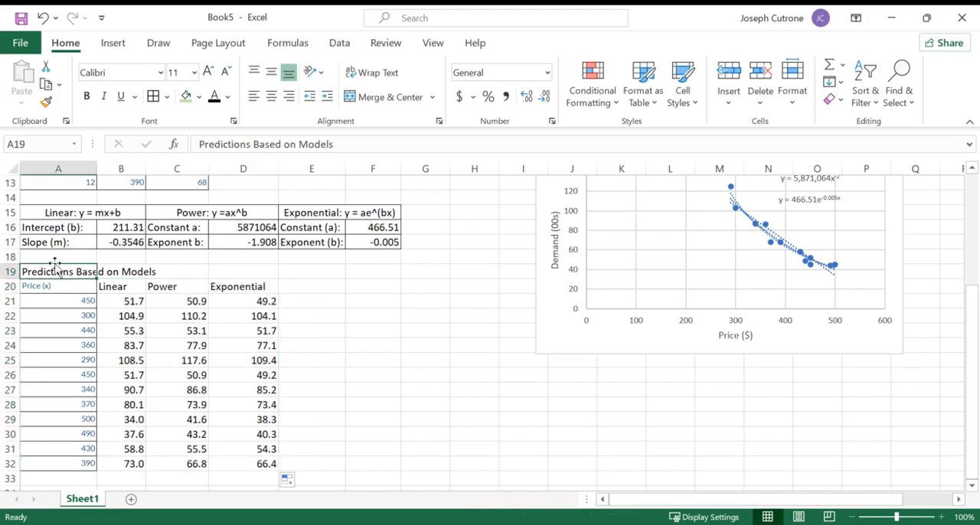
pyautogui.moveTo(55, 268); pyautogui.dragTo(245, 275)
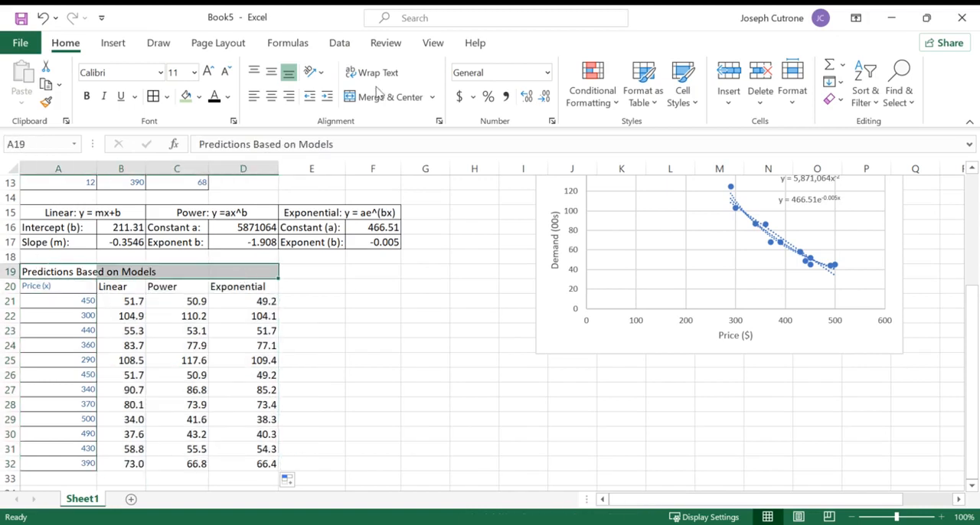
pyautogui.click(377, 95)
pyautogui.moveTo(130, 287); pyautogui.dragTo(270, 464)
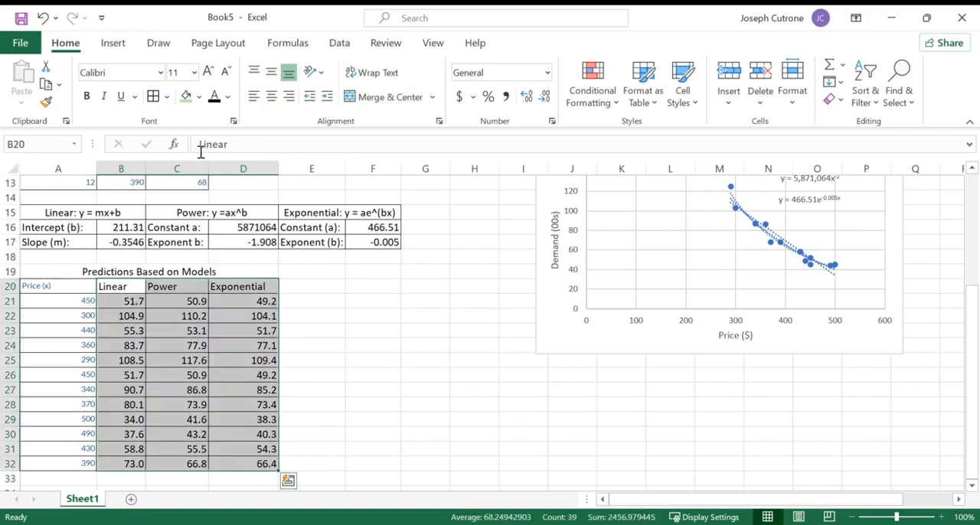
# - Copy the Demand (00s) column with its heading from the original data into E20:E32, beside the Exponential column
pyautogui.scroll(4, 298, 287)
pyautogui.moveTo(170, 190); pyautogui.dragTo(175, 370)
pyautogui.hotkey('ctrl', 'c')
pyautogui.scroll(-5, 291, 260)
pyautogui.click(302, 211)
pyautogui.hotkey('ctrl', 'v')
pyautogui.hotkey('ctrl', 'z')
pyautogui.click(297, 228)
pyautogui.hotkey('ctrl', 'v')
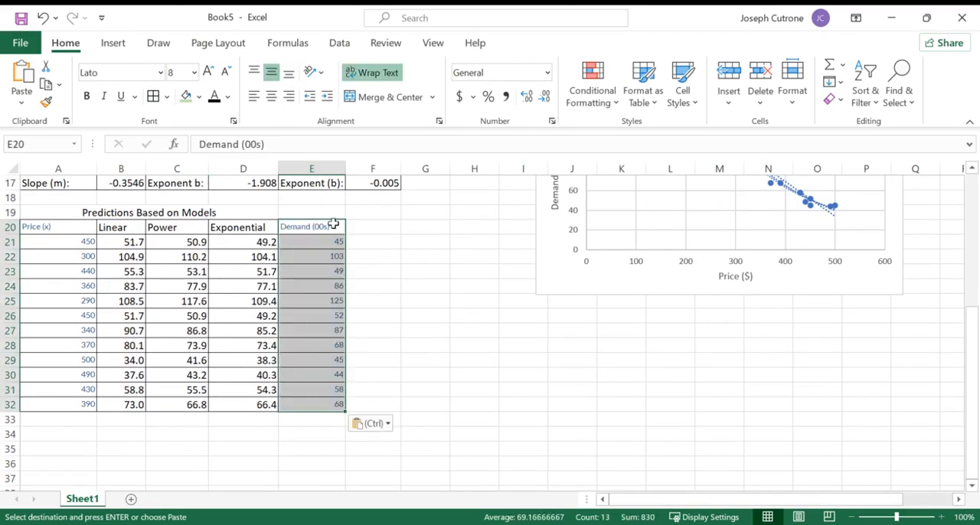
# - Add a thick outside border around the model predictions in B20:D32
pyautogui.moveTo(114, 225); pyautogui.dragTo(248, 407)
pyautogui.click(167, 98)
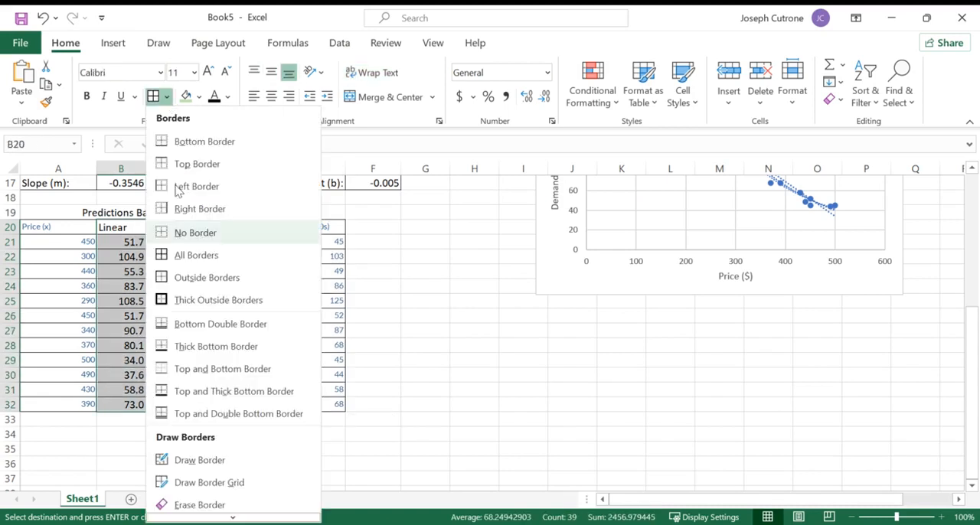
pyautogui.click(218, 300)
pyautogui.click(382, 315)
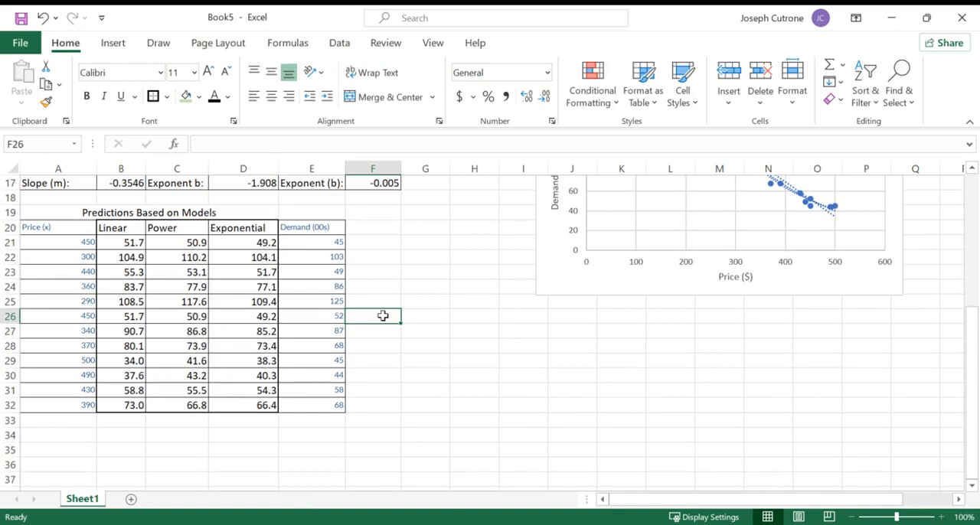
# - Enter the heading "Absolute Percent Error" in F19
pyautogui.click(374, 216)
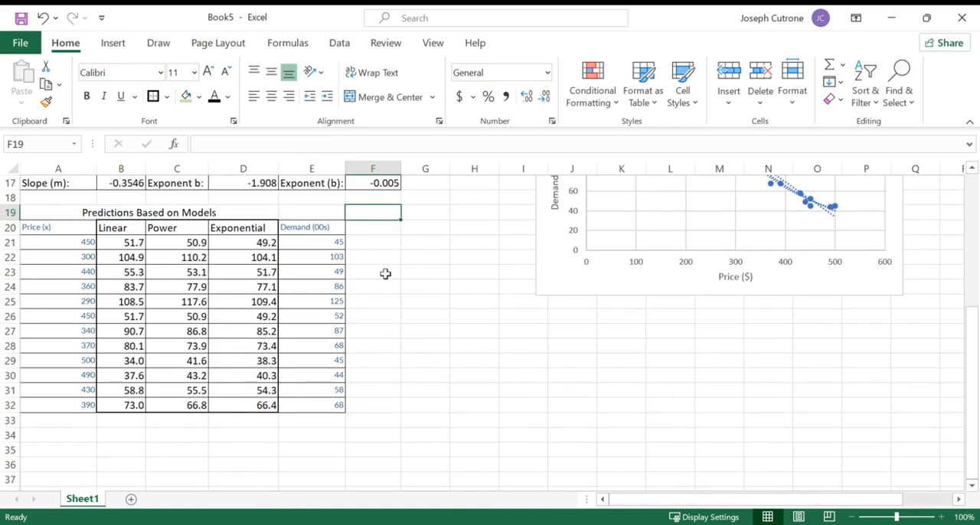
pyautogui.write('Abso')
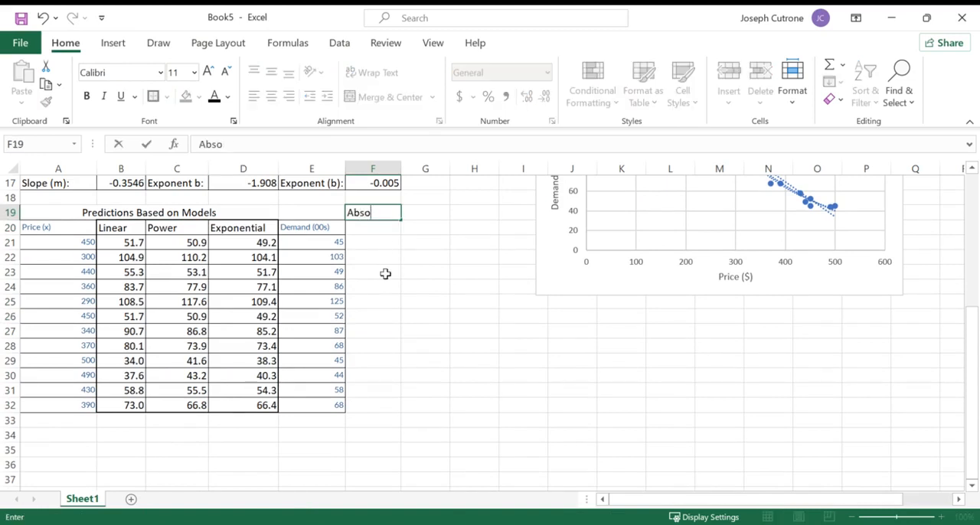
pyautogui.write('lute Percent Error')
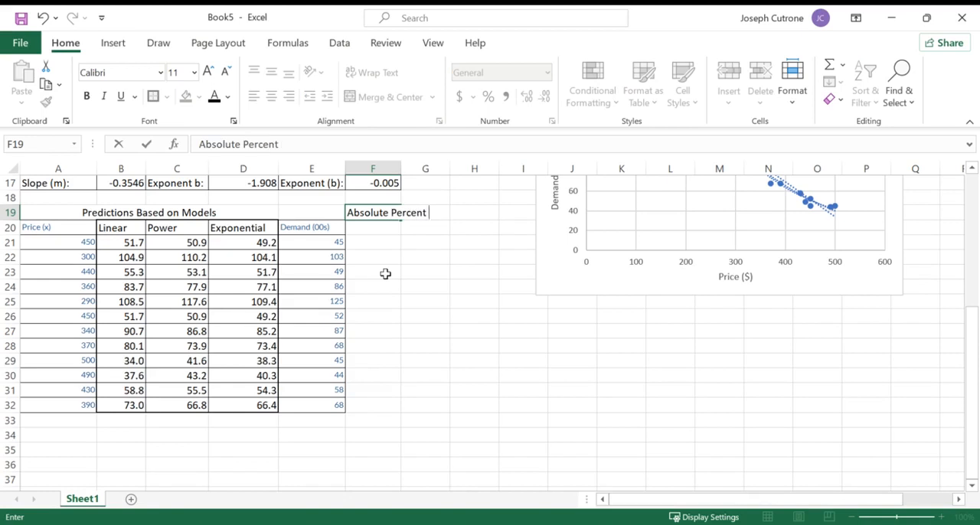
pyautogui.press('Return')
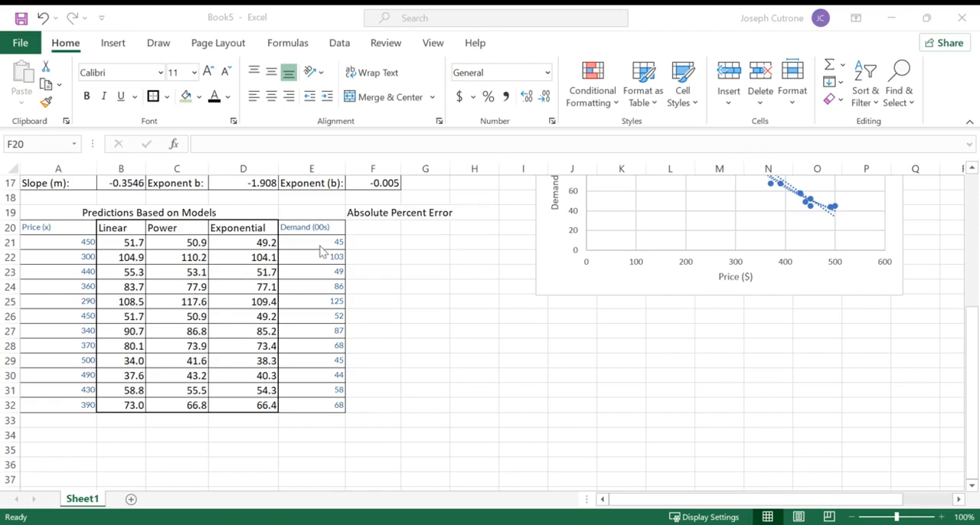
# - Calculate the linear model's absolute percent error for the first price in F21 with =ABS(B21-E21)/E21
pyautogui.click(399, 232)
pyautogui.click(366, 242)
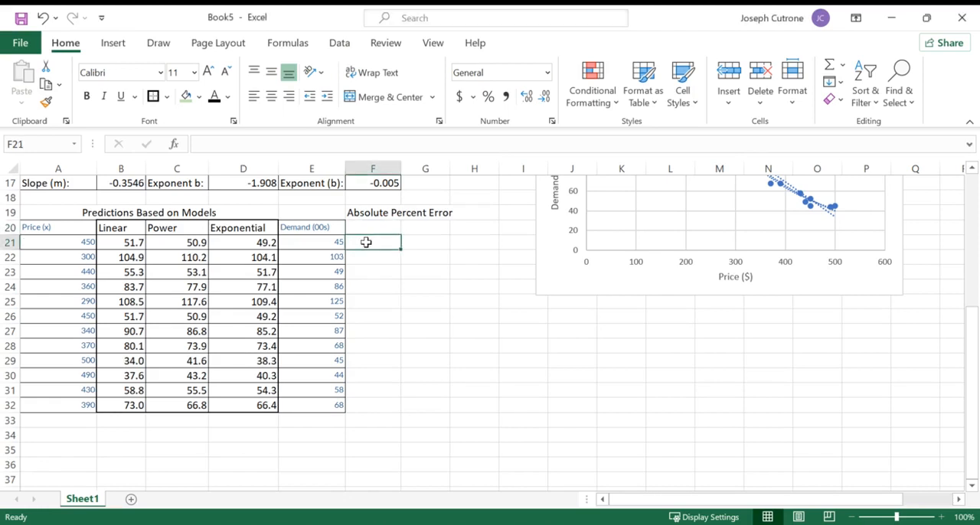
pyautogui.write('=abs(')
pyautogui.press('BackSpace')
pyautogui.press('BackSpace')
pyautogui.press('BackSpace')
pyautogui.press('BackSpace')
pyautogui.press('BackSpace')
pyautogui.write('=')
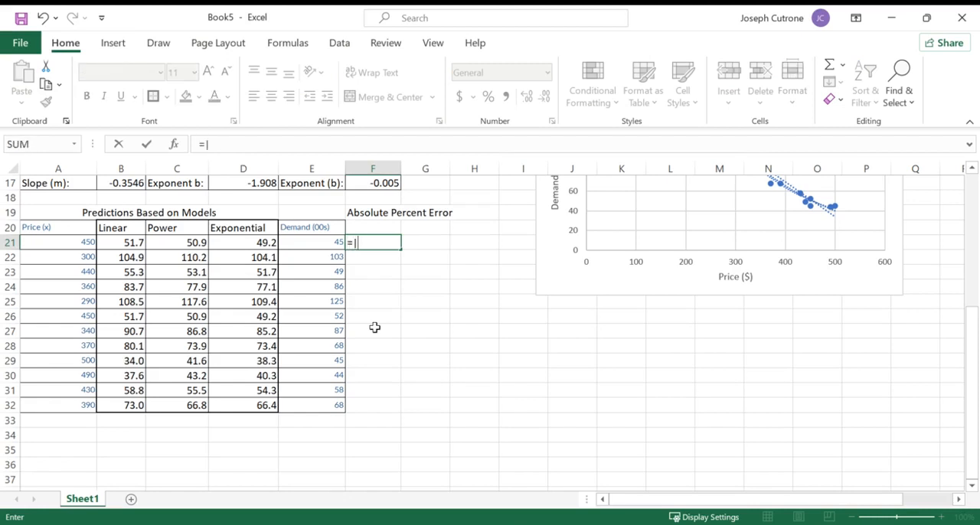
pyautogui.write('abs(')
pyautogui.click(127, 243)
pyautogui.write('-')
pyautogui.click(297, 242)
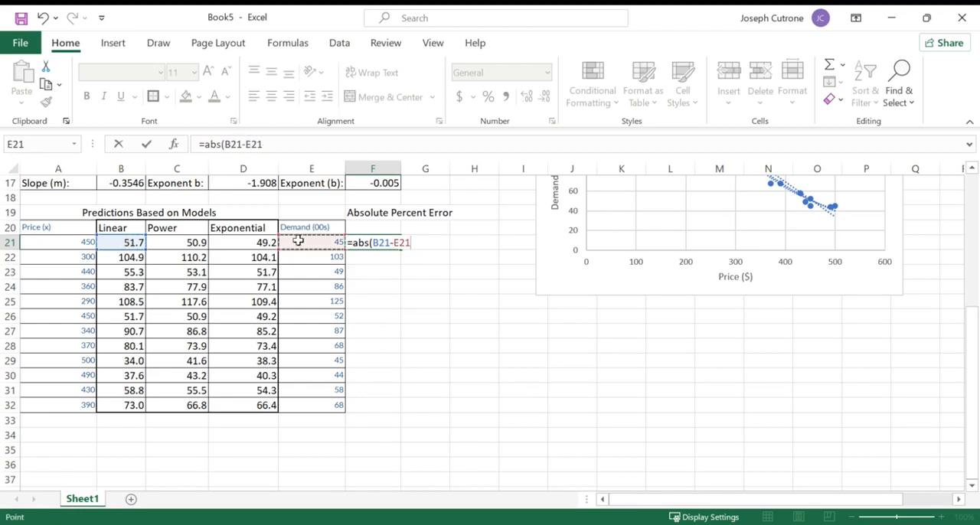
pyautogui.write(')')
pyautogui.write('/')
pyautogui.click(298, 241)
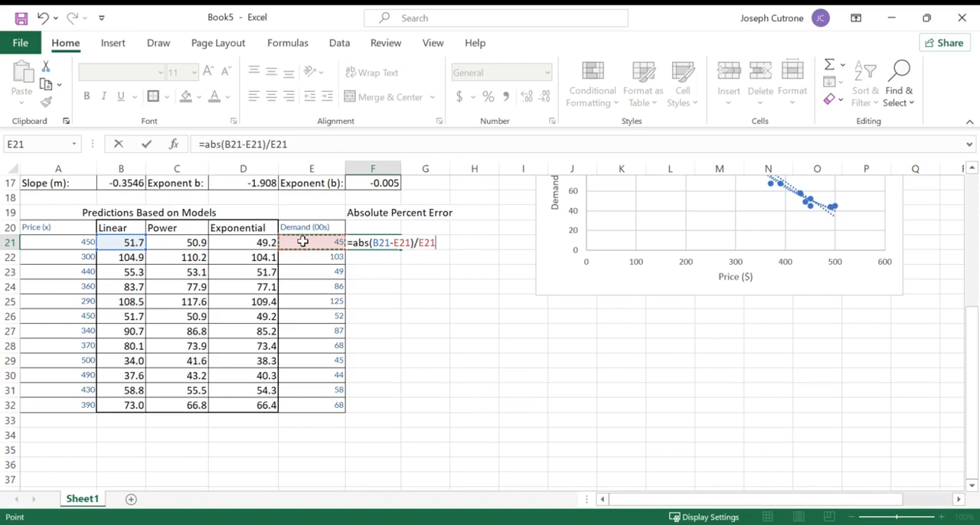
pyautogui.hotkey('ctrl', 'Return')
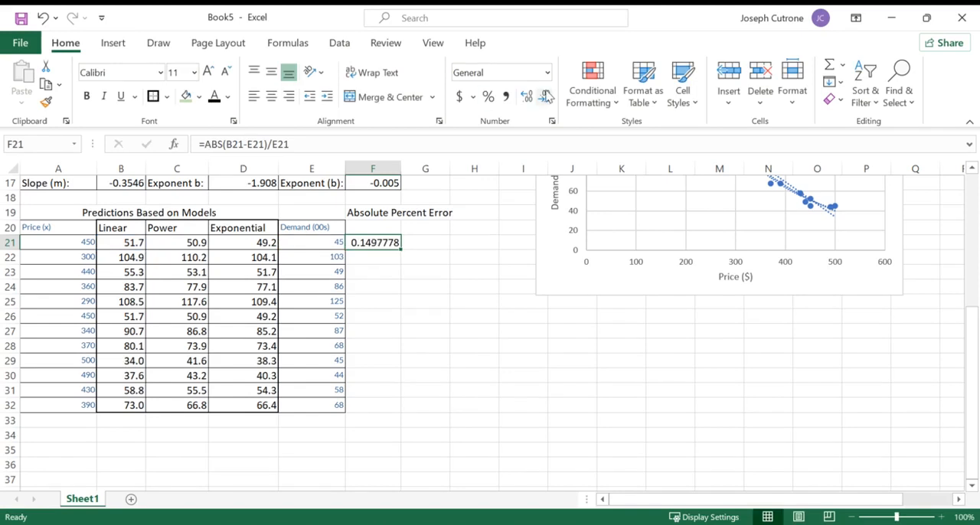
# - Format F21 as a percentage with one decimal and copy the Linear, Power and Exponential headings into F20:H20
pyautogui.click(487, 96)
pyautogui.click(528, 101)
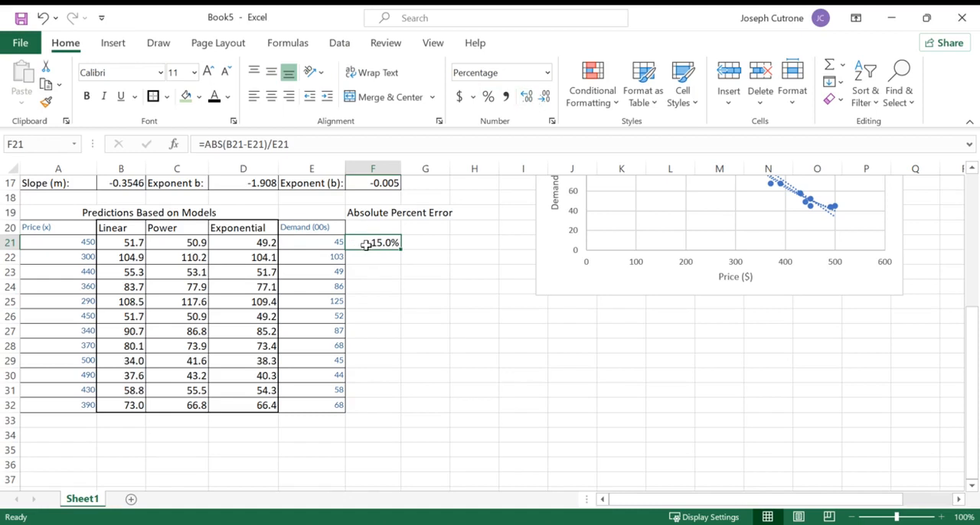
pyautogui.moveTo(136, 228); pyautogui.dragTo(225, 223)
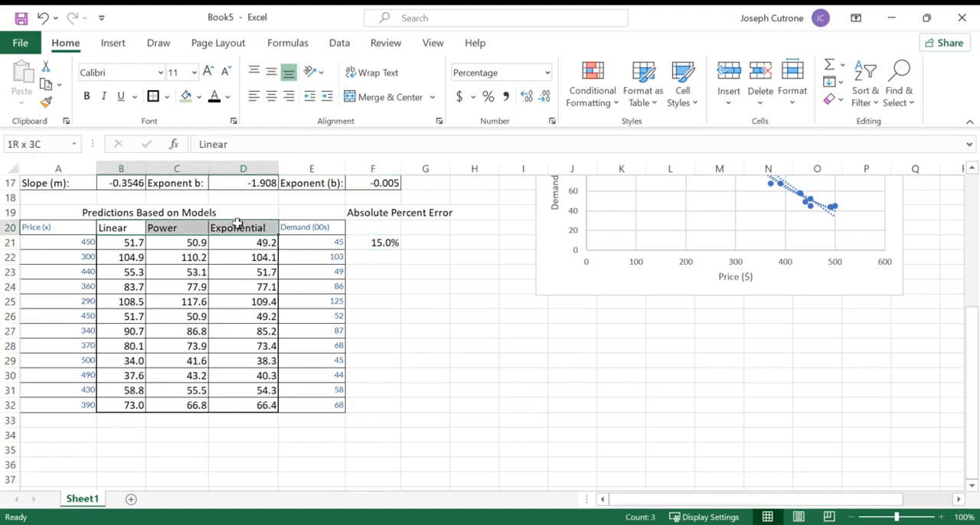
pyautogui.hotkey('ctrl', 'c')
pyautogui.click(373, 227)
pyautogui.hotkey('ctrl', 'v')
# - Check the error formula in F21 against its source cells and fill it down through F32
pyautogui.click(380, 243)
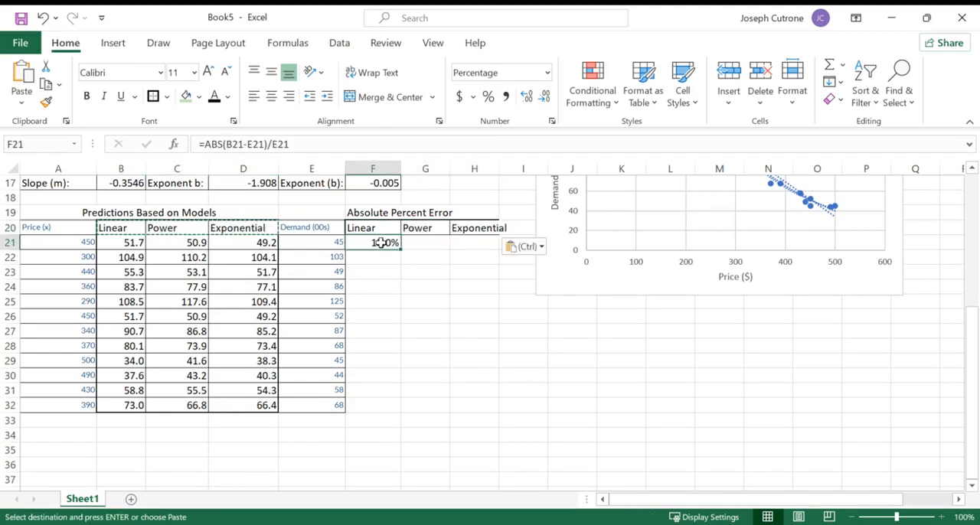
pyautogui.click(126, 245)
pyautogui.click(300, 244)
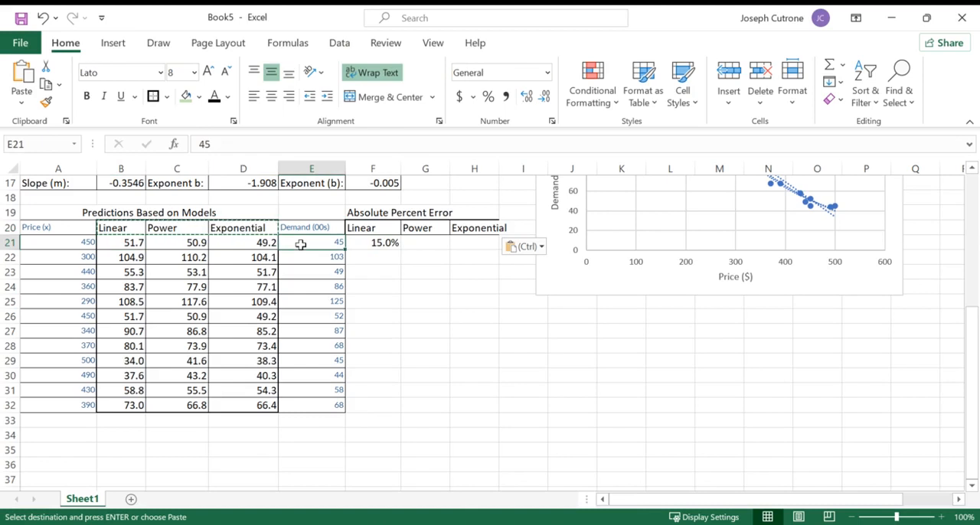
pyautogui.click(375, 243)
pyautogui.doubleClick(374, 243)
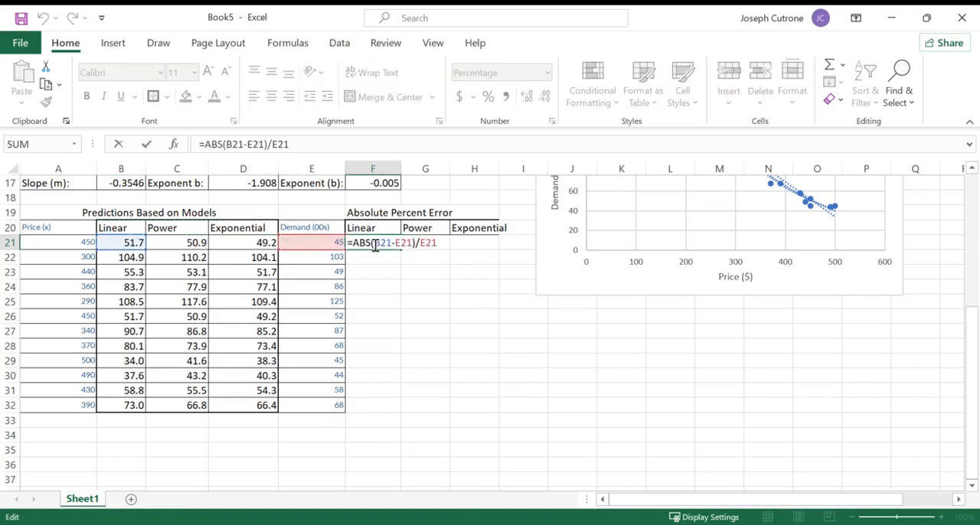
pyautogui.press('Escape')
pyautogui.doubleClick(399, 249)
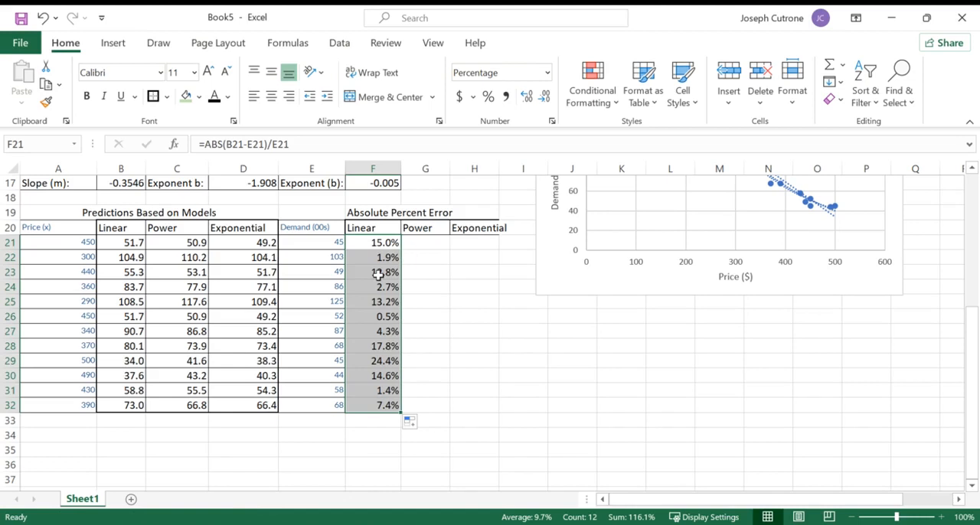
# - Compare the linear percent errors with the chart and with predicted and actual demand, especially in rows 26 and 29
pyautogui.scroll(3, 570, 254)
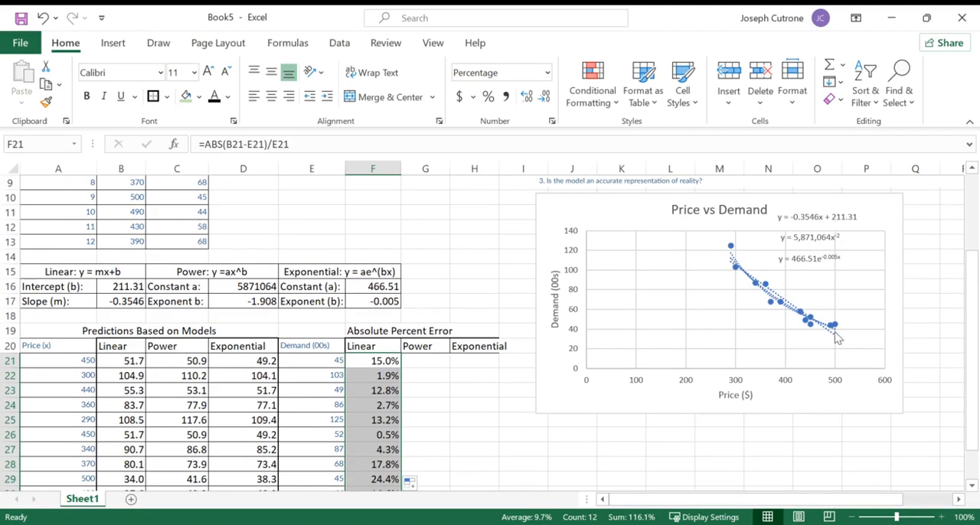
pyautogui.scroll(-3, 440, 393)
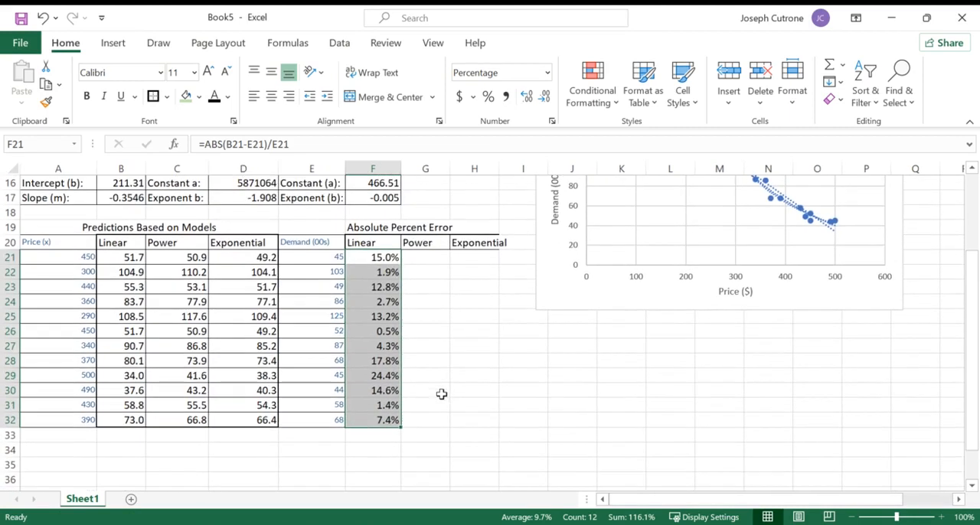
pyautogui.click(367, 436)
pyautogui.click(377, 258)
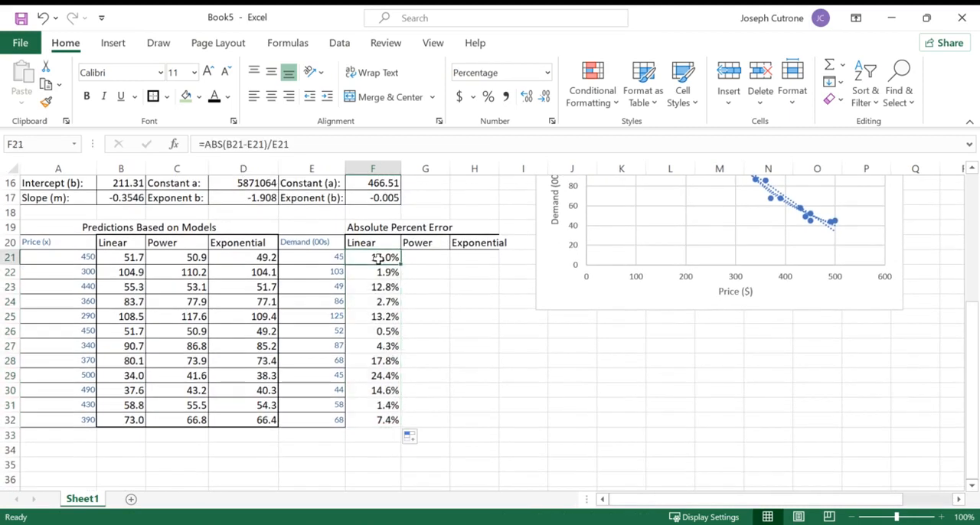
pyautogui.click(379, 433)
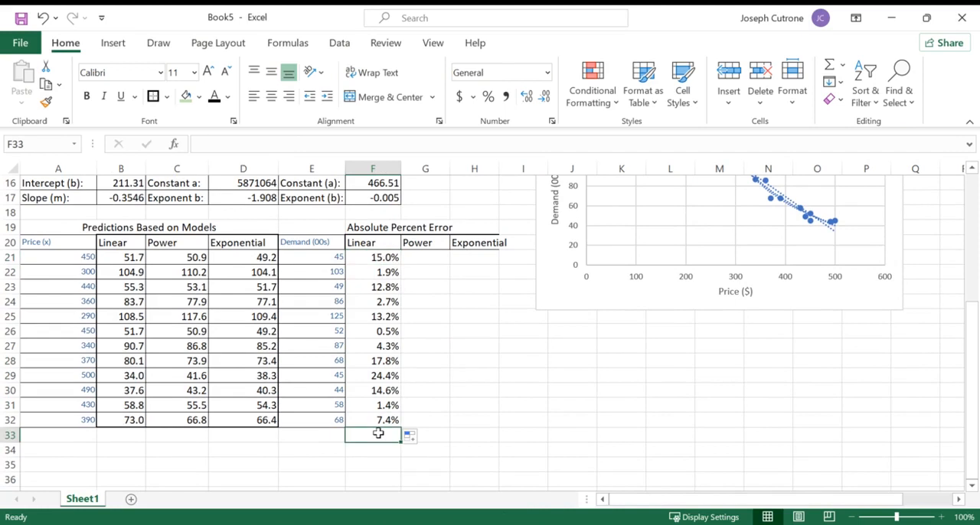
pyautogui.click(380, 332)
pyautogui.click(120, 332)
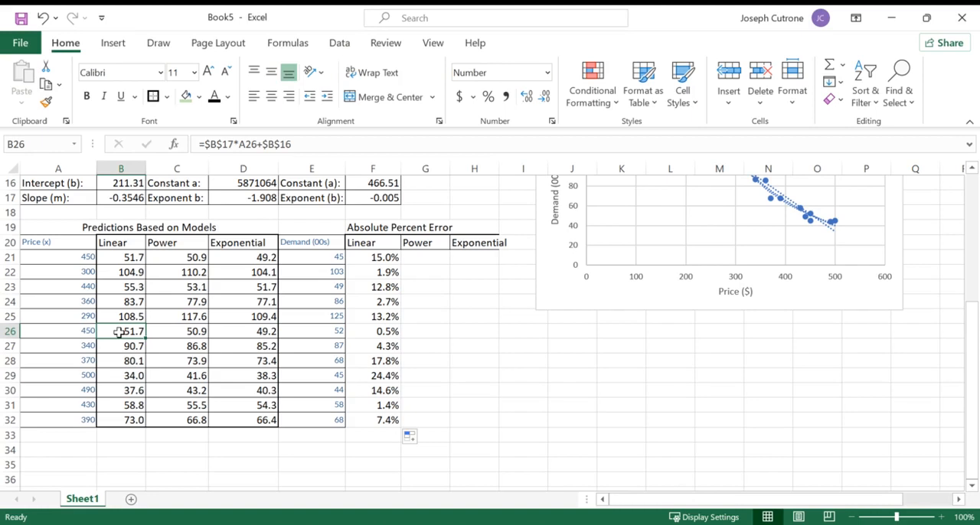
pyautogui.click(310, 334)
pyautogui.click(396, 331)
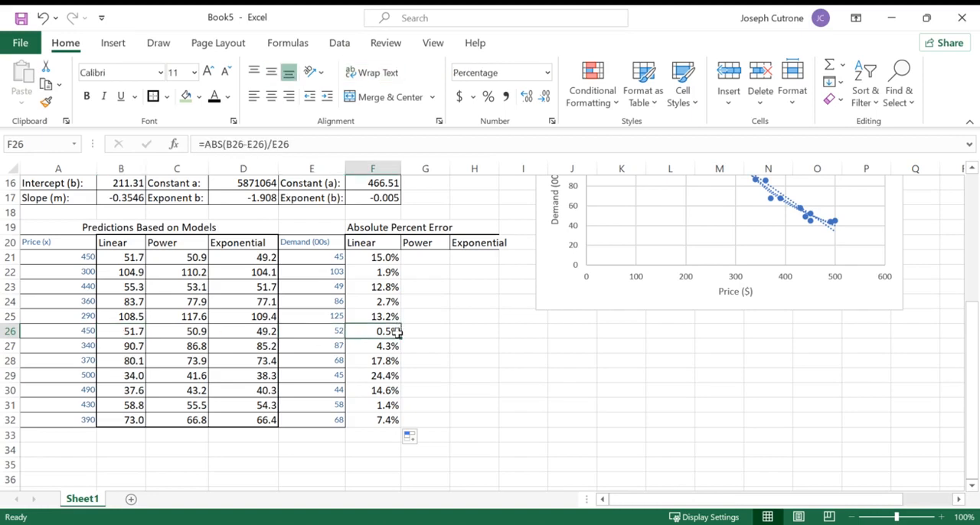
pyautogui.click(136, 375)
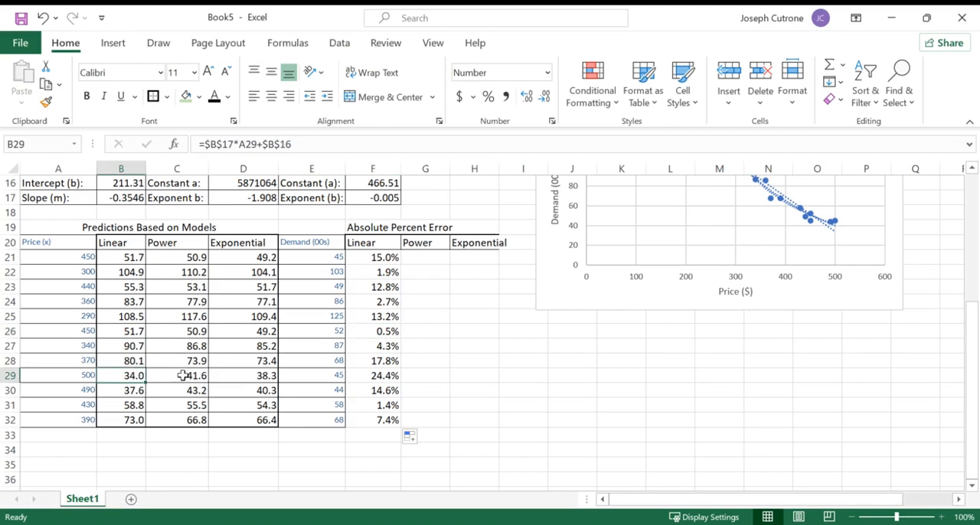
pyautogui.click(332, 375)
# - Average the linear model's percent errors in F33 with =AVERAGE(F21:F32)
pyautogui.click(362, 435)
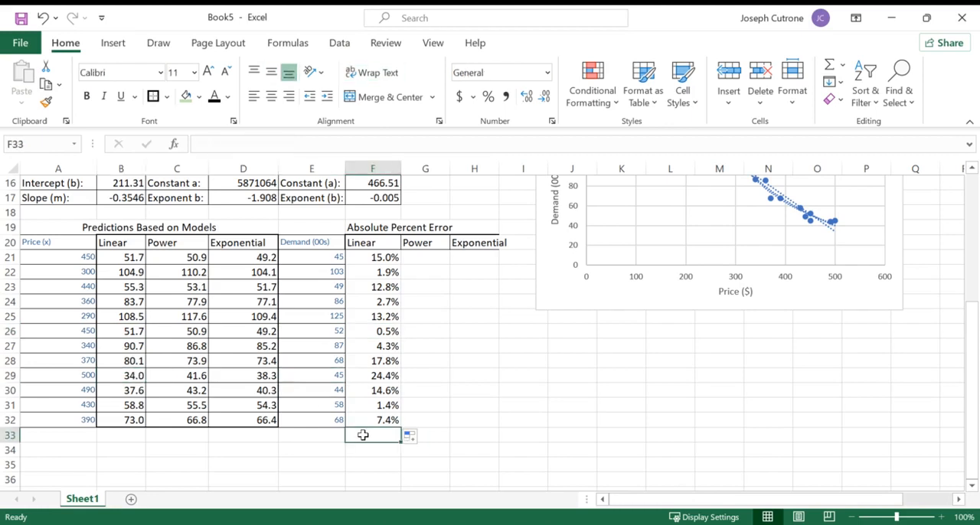
pyautogui.write('=aver')
pyautogui.press('Tab')
pyautogui.moveTo(373, 420); pyautogui.dragTo(376, 257)
pyautogui.press('Return')
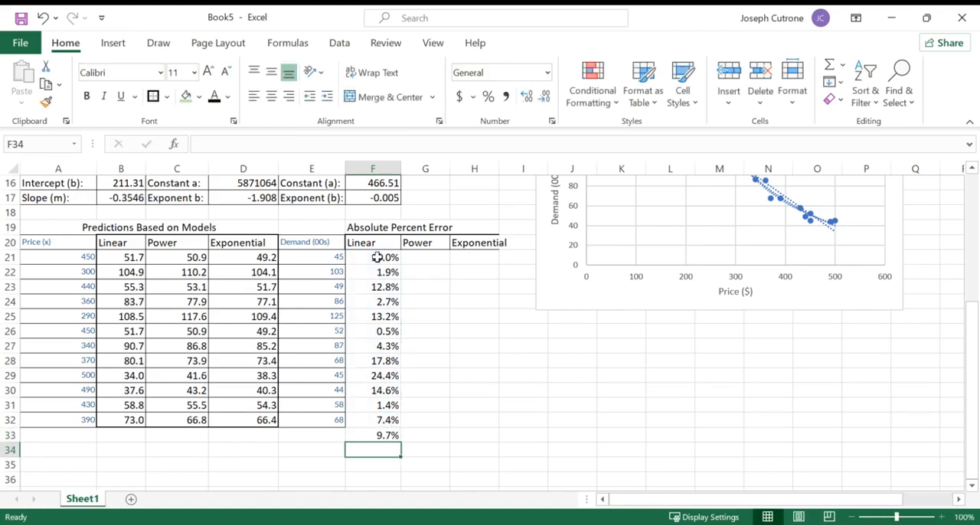
# - Label the average row by entering "Average:" in E33
pyautogui.click(380, 439)
pyautogui.click(320, 441)
pyautogui.write('Average:')
pyautogui.press('Return')
pyautogui.click(383, 436)
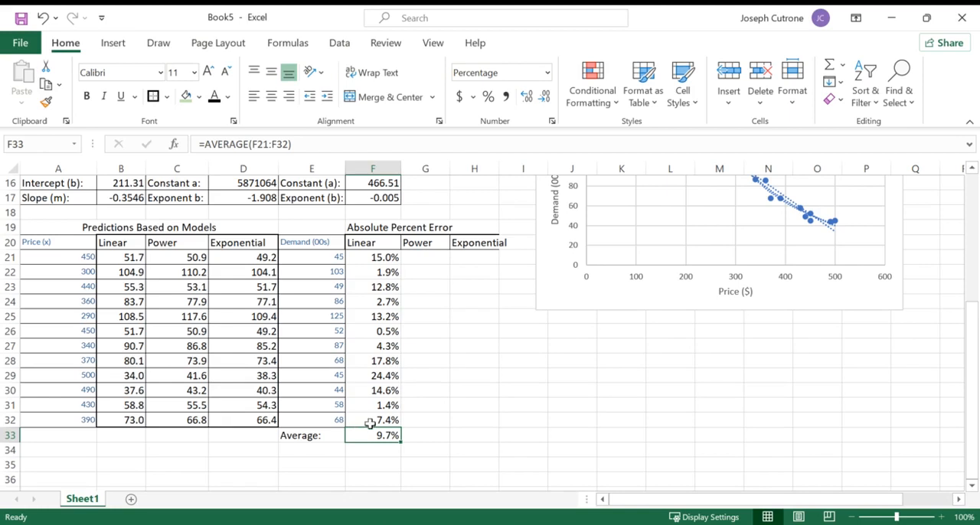
# - Apply all borders and a thick outside border to the percent error cells F21:H32
pyautogui.moveTo(365, 244); pyautogui.dragTo(455, 415)
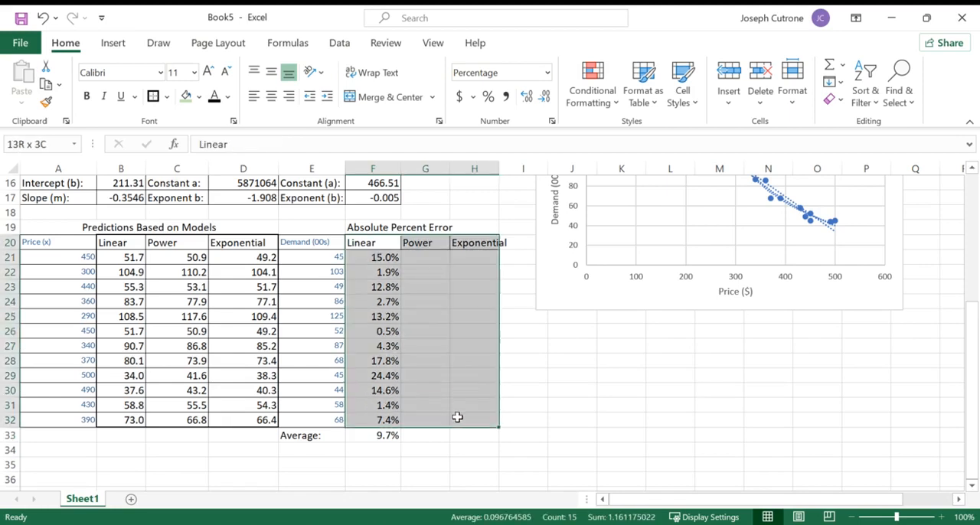
pyautogui.moveTo(383, 257); pyautogui.dragTo(480, 415)
pyautogui.click(167, 97)
pyautogui.click(175, 250)
pyautogui.click(399, 359)
pyautogui.moveTo(377, 257); pyautogui.dragTo(466, 415)
pyautogui.click(166, 97)
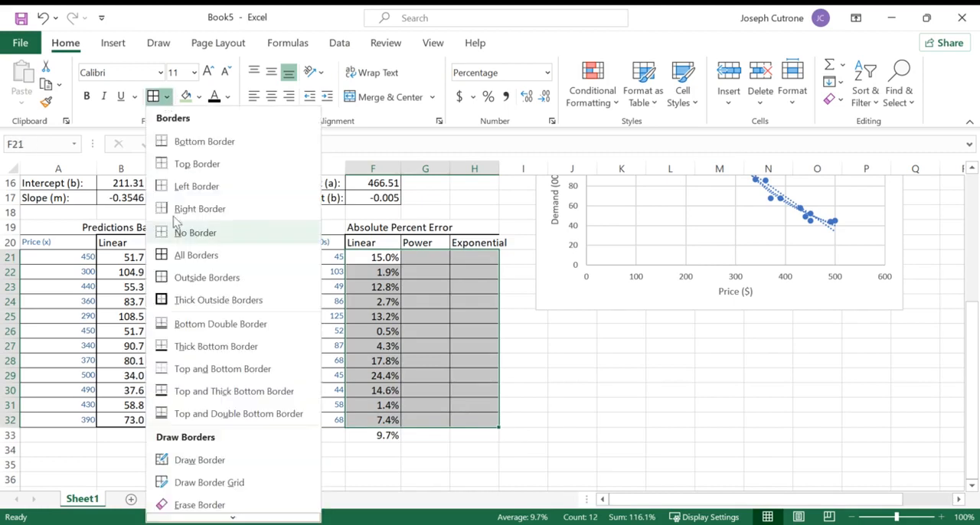
pyautogui.click(178, 300)
pyautogui.click(426, 373)
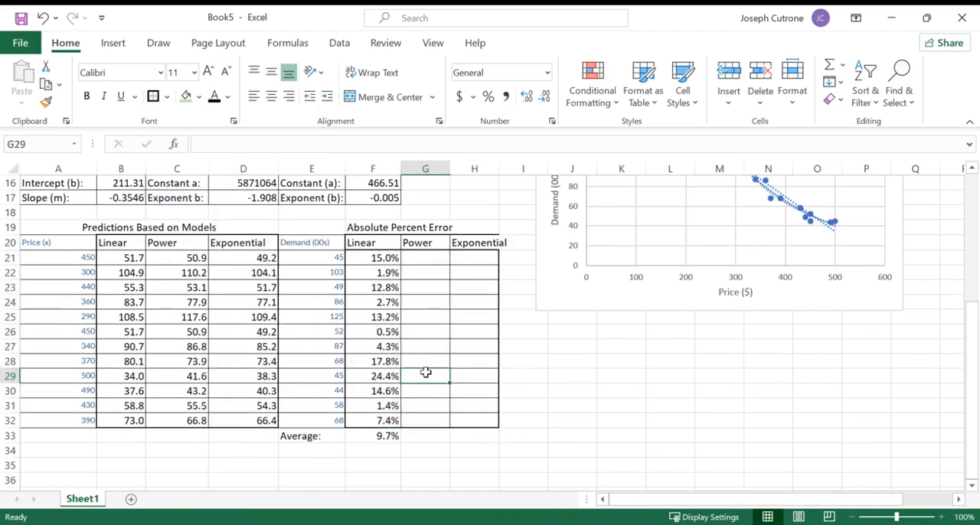
# - Calculate the power model's absolute percent error for the first price in G21 with =ABS(C21-E21)/E21
pyautogui.click(423, 260)
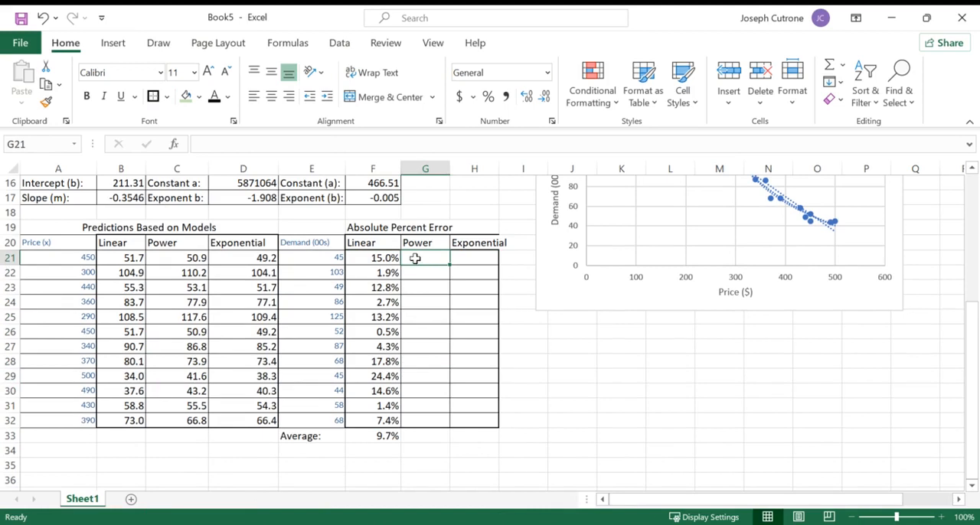
pyautogui.write('=')
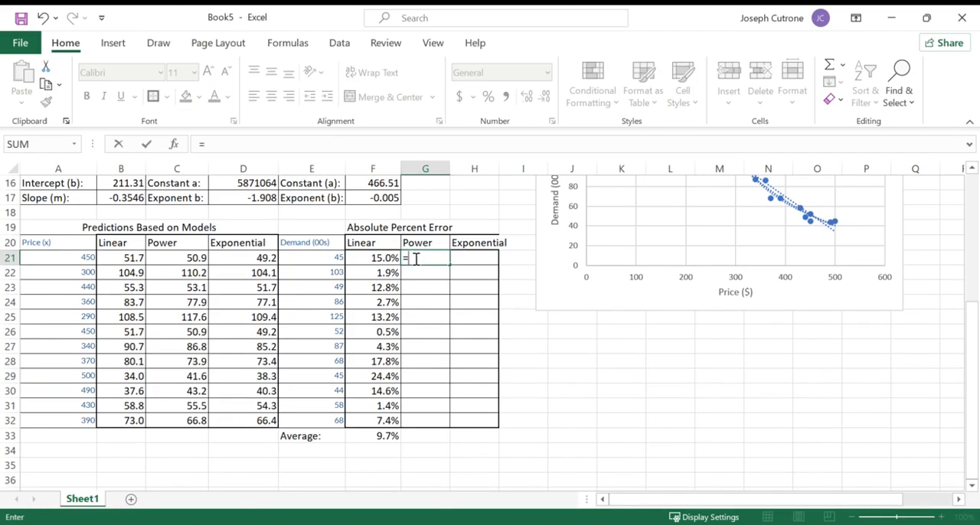
pyautogui.write('abs(')
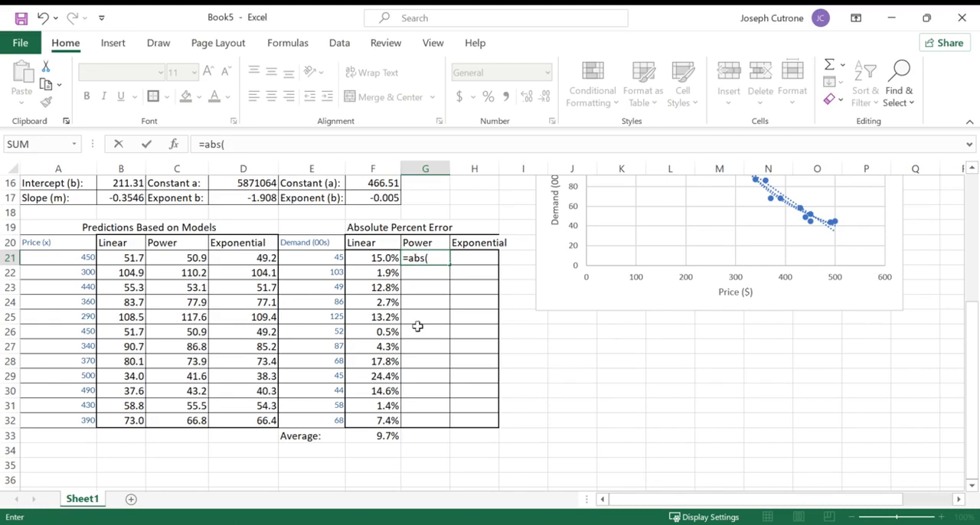
pyautogui.click(161, 257)
pyautogui.write('-')
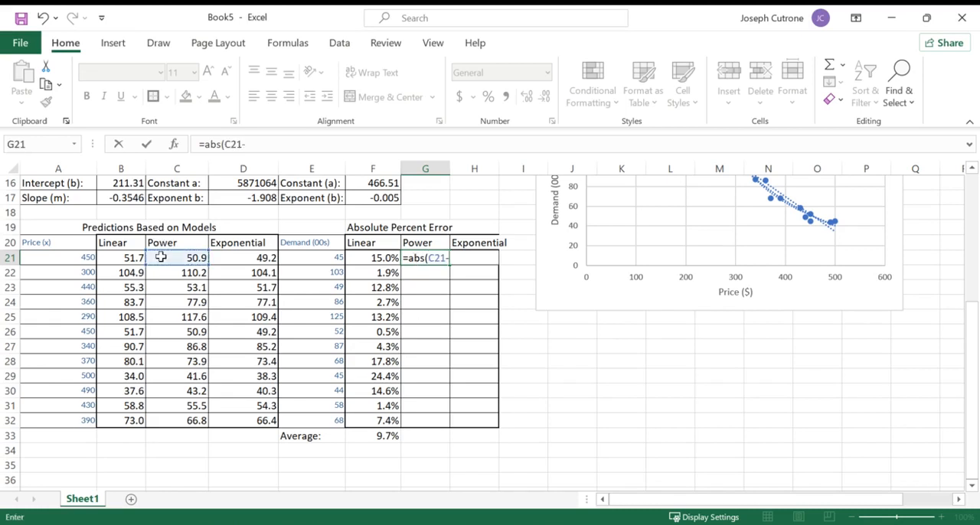
pyautogui.click(293, 258)
pyautogui.write(')')
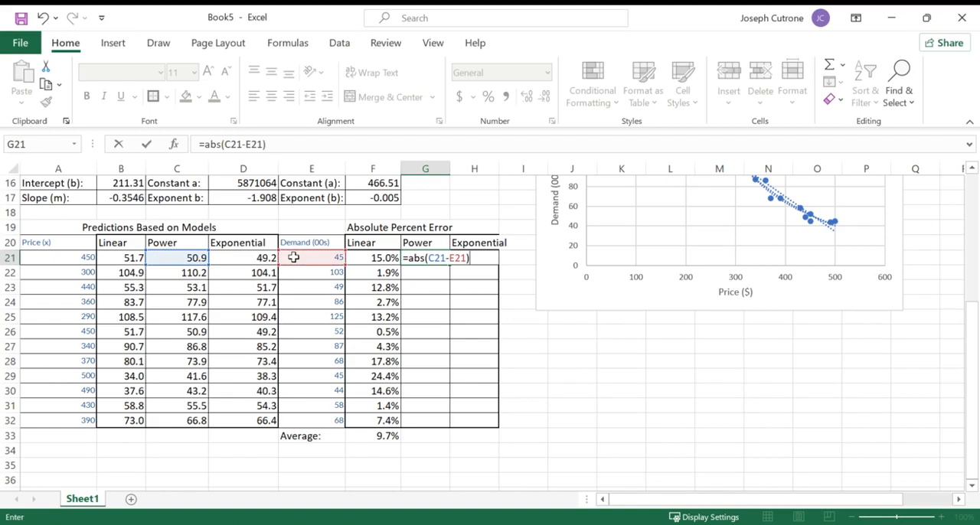
pyautogui.write('/')
pyautogui.click(293, 257)
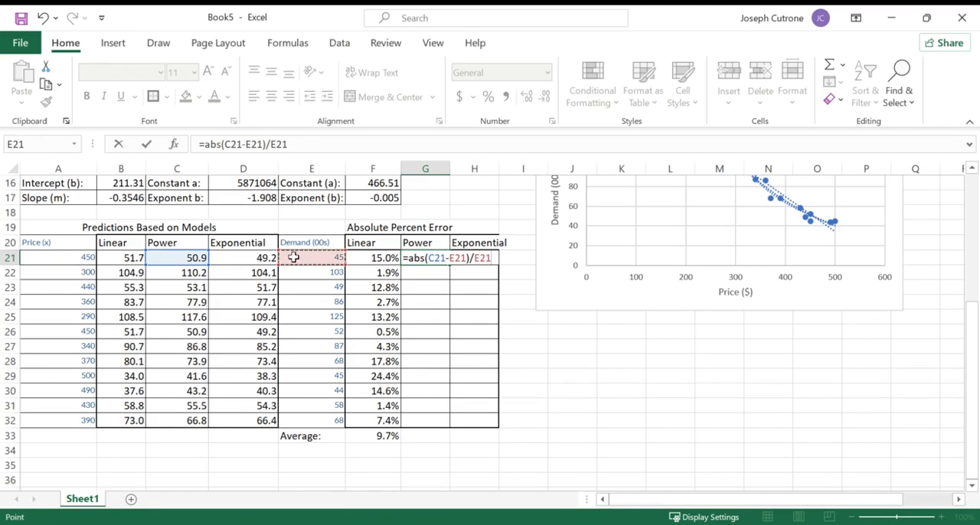
pyautogui.press('Return')
# - Format G21 as a percentage with one decimal and fill the power error formula down through G32
pyautogui.click(417, 257)
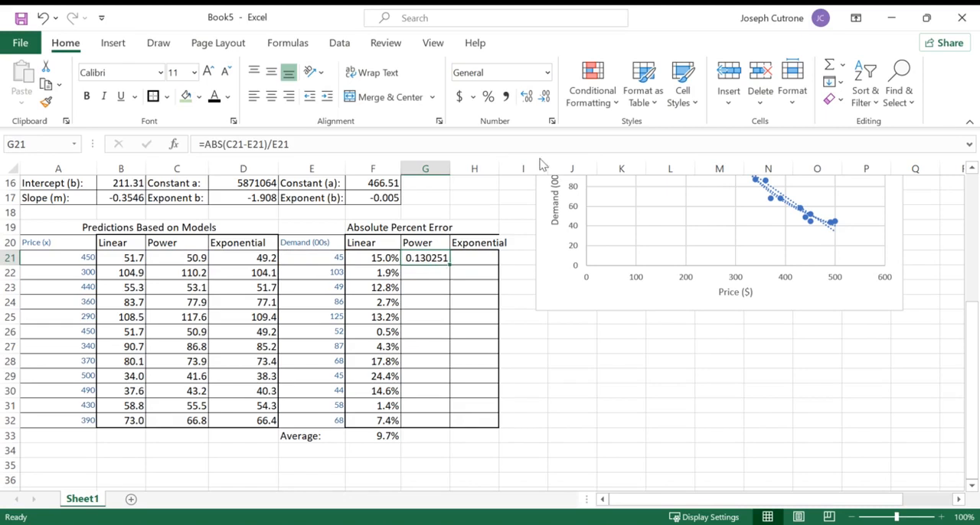
pyautogui.click(487, 100)
pyautogui.click(526, 96)
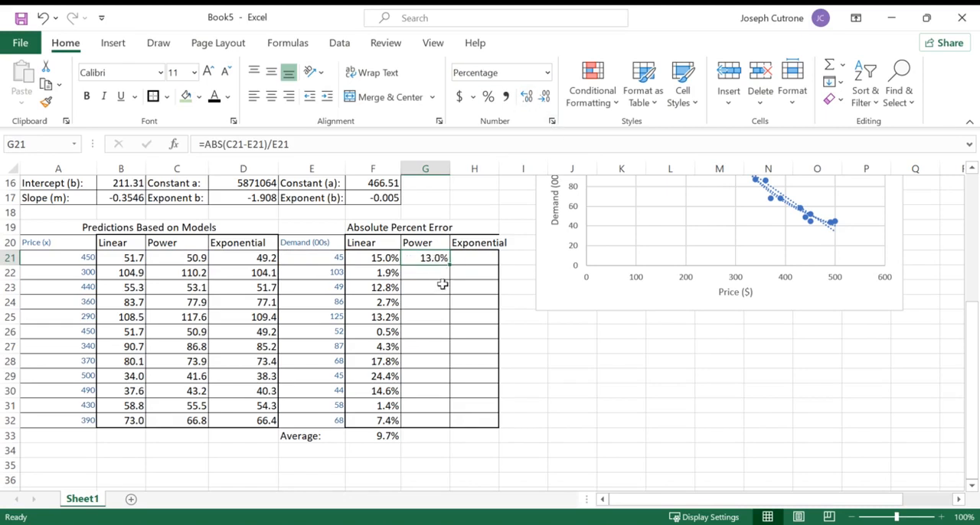
pyautogui.doubleClick(454, 259)
# - Extend the average formula from F33 into G33 for the power model and check its range
pyautogui.click(383, 443)
pyautogui.moveTo(400, 448); pyautogui.dragTo(446, 450)
pyautogui.click(425, 440)
pyautogui.doubleClick(425, 440)
pyautogui.press('Return')
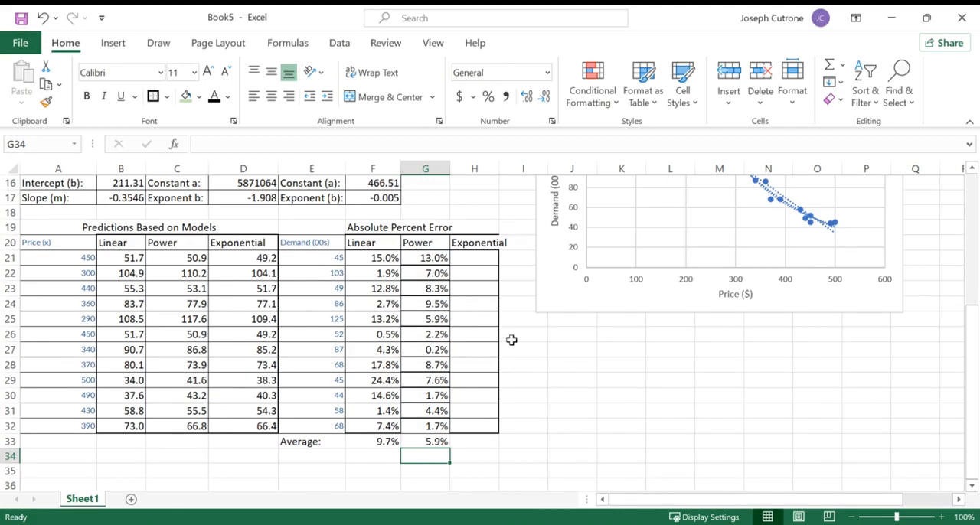
# - Widen column H and calculate the exponential model's absolute percent error for the first price in H21 with =ABS(D21-E21)/E21
pyautogui.moveTo(498, 169); pyautogui.dragTo(513, 170)
pyautogui.click(482, 259)
pyautogui.write('=')
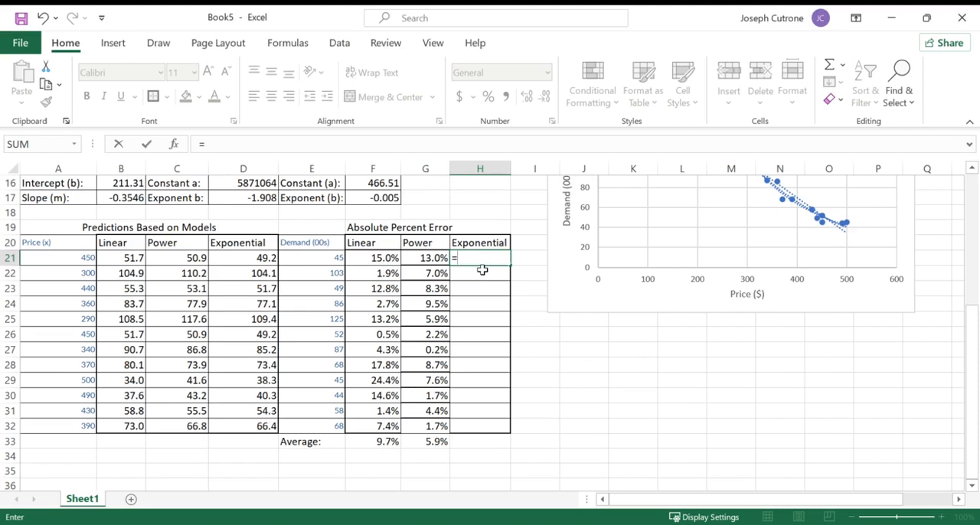
pyautogui.write('abs(')
pyautogui.click(235, 258)
pyautogui.write('-')
pyautogui.click(302, 260)
pyautogui.write(')/')
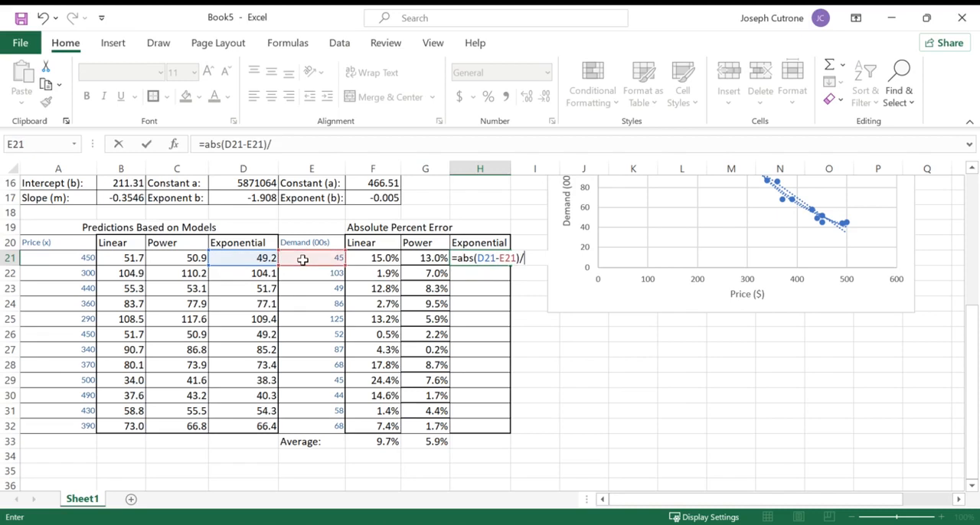
pyautogui.click(302, 260)
pyautogui.press('Return')
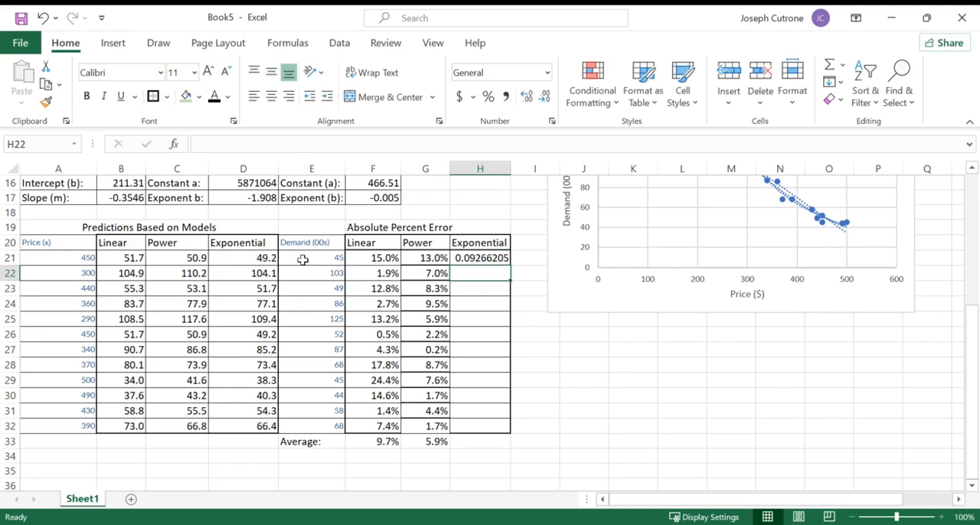
# - Format H21 as a percentage with one decimal and fill the exponential error formula down through H32
pyautogui.click(484, 259)
pyautogui.click(487, 97)
pyautogui.click(528, 98)
pyautogui.doubleClick(510, 264)
# - Extend the average formula from G33 into H33 for the exponential model
pyautogui.click(434, 442)
pyautogui.moveTo(450, 449); pyautogui.dragTo(498, 449)
pyautogui.click(499, 469)
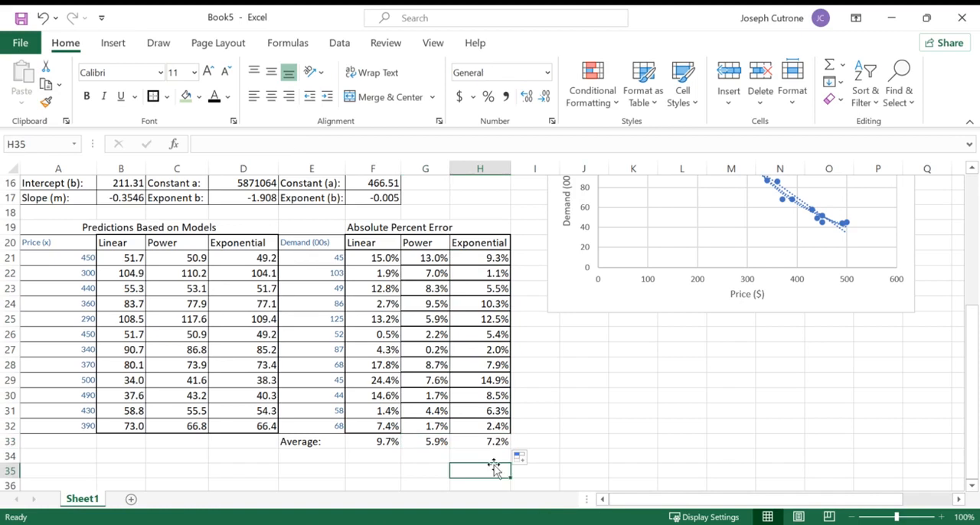
# - Apply borders to the average errors in F33:H33 and highlight the power model's average in G33 with light green fill
pyautogui.click(389, 439)
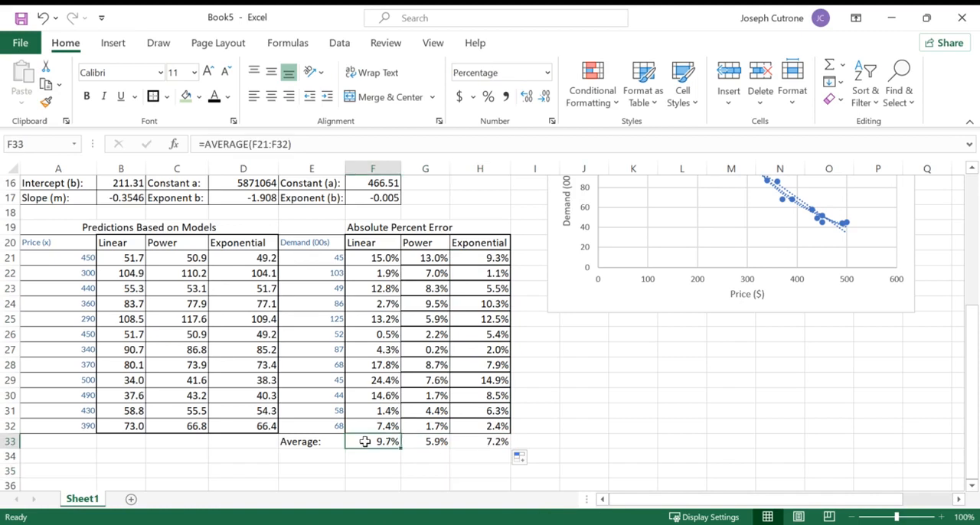
pyautogui.moveTo(385, 441); pyautogui.dragTo(455, 441)
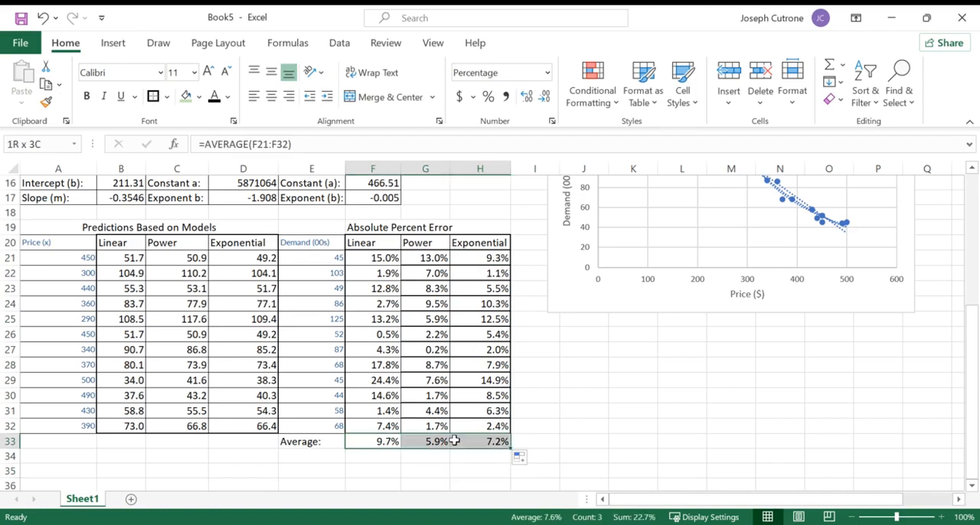
pyautogui.click(425, 459)
pyautogui.click(425, 442)
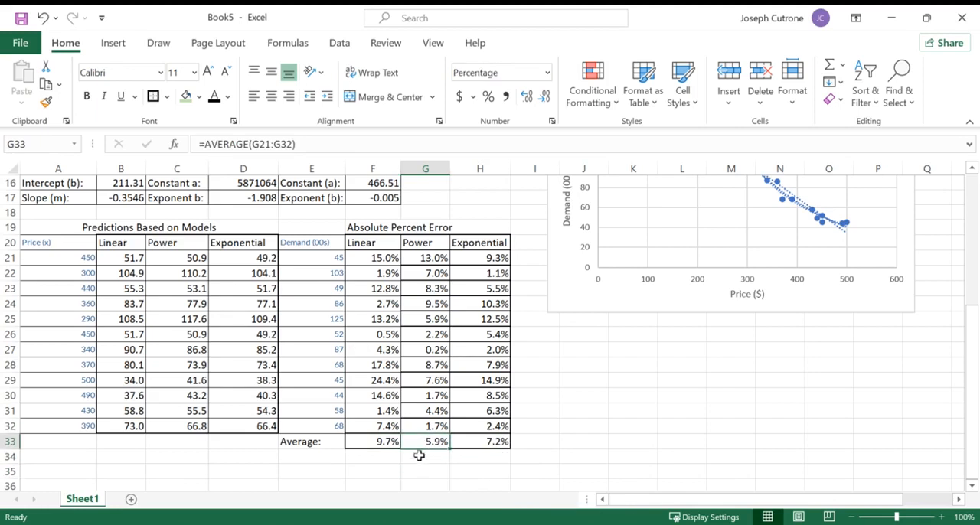
pyautogui.click(186, 96)
pyautogui.click(576, 442)
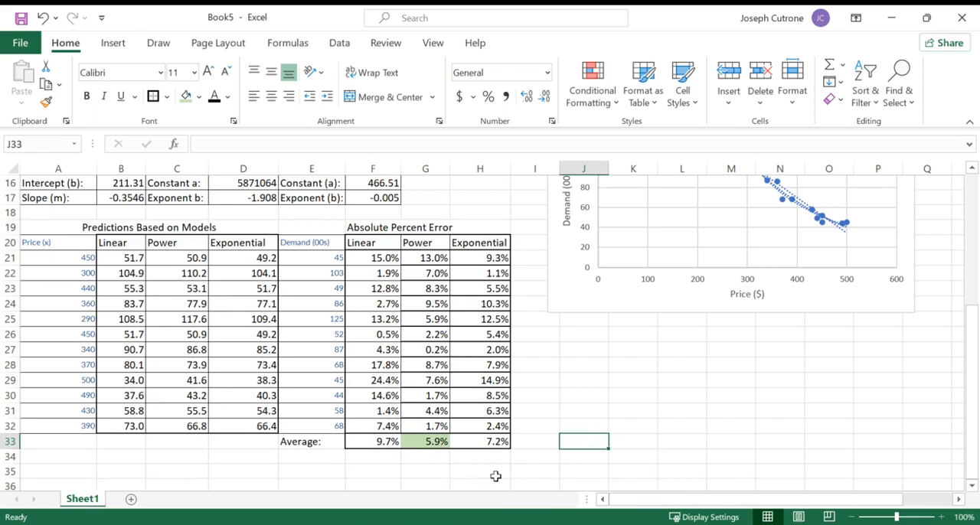
# - Enter the note "<--use the model with the smallest error" in I33 beside the averages
pyautogui.click(533, 442)
pyautogui.write('<')
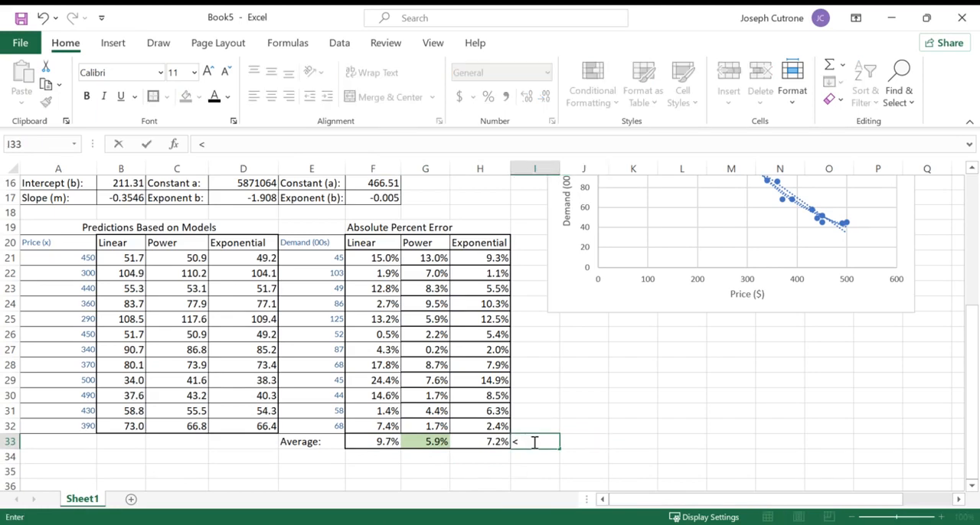
pyautogui.write('--use the model wit')
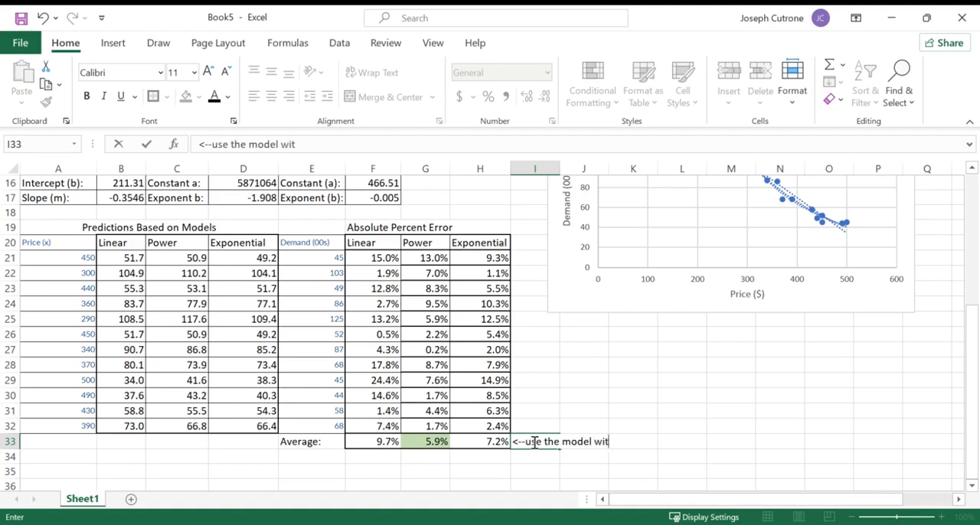
pyautogui.write('h the smallest error')
pyautogui.press('Return')
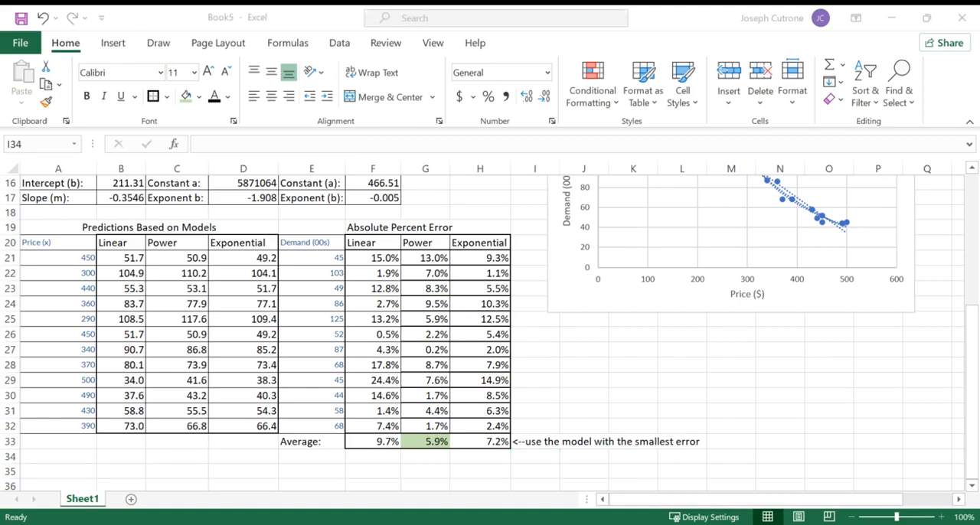
# - Examine the problem questions, the chart and the original price and demand data in columns B and C
pyautogui.click(251, 288)
pyautogui.scroll(2, 138, 405)
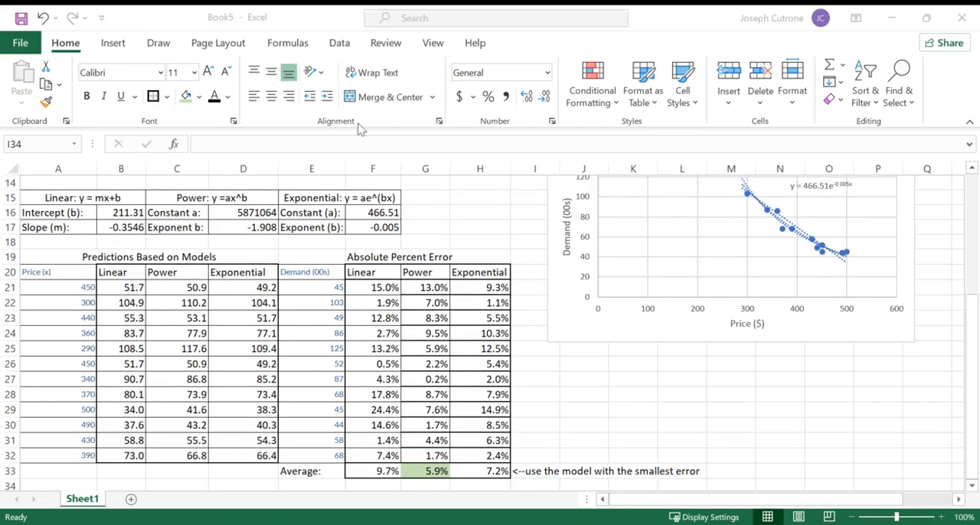
pyautogui.scroll(4, 528, 321)
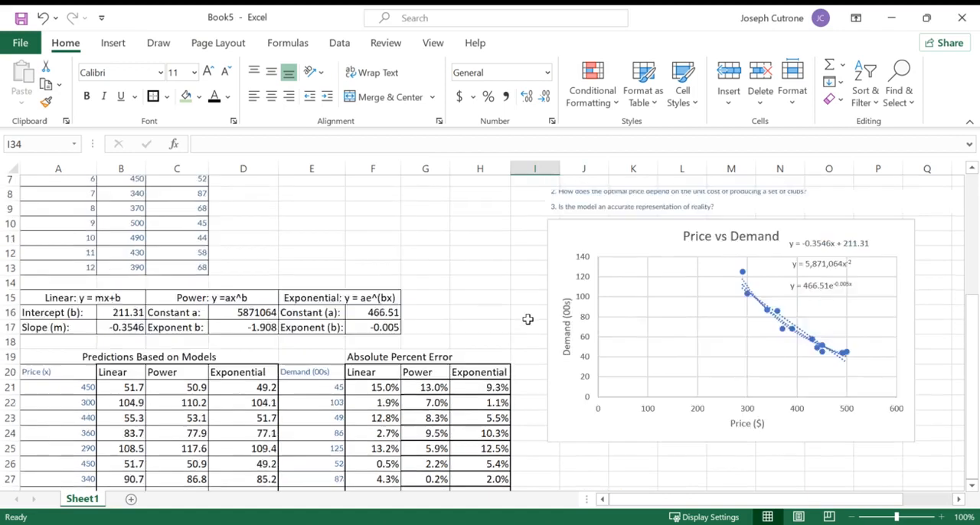
pyautogui.click(583, 280)
pyautogui.moveTo(600, 277); pyautogui.dragTo(549, 278)
pyautogui.moveTo(635, 234); pyautogui.dragTo(574, 227)
pyautogui.click(425, 282)
pyautogui.moveTo(124, 205); pyautogui.dragTo(113, 374)
pyautogui.moveTo(173, 209); pyautogui.dragTo(176, 371)
pyautogui.scroll(-7, 297, 336)
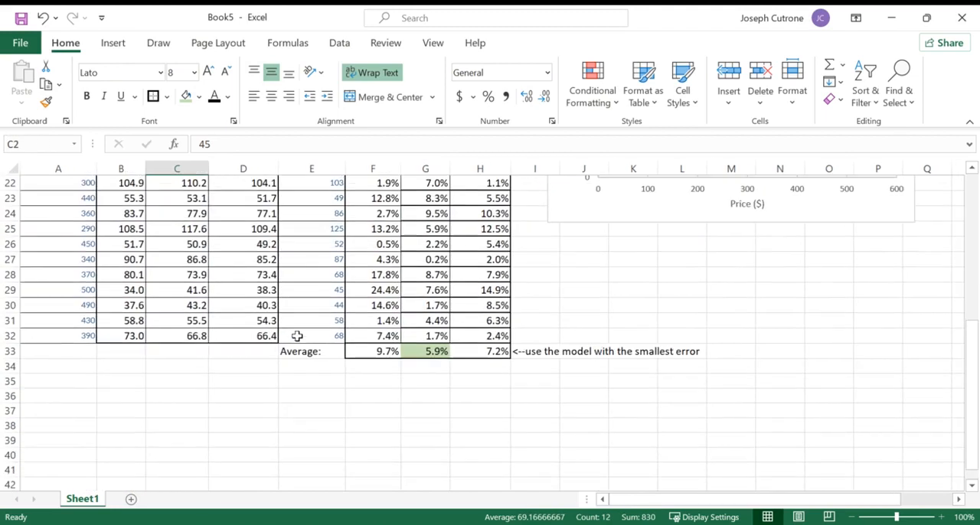
# - Enter the section heading "Model the Business:" in A35
pyautogui.click(67, 382)
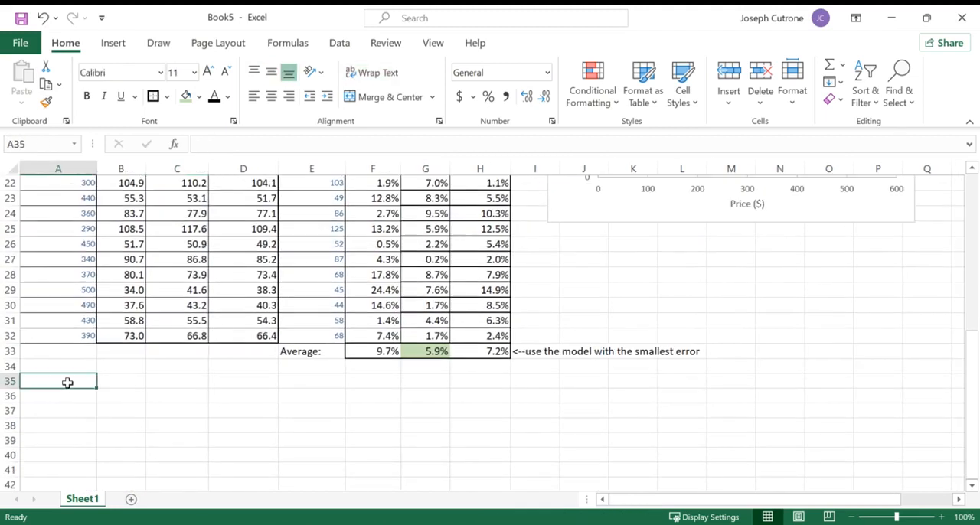
pyautogui.write('Model the Business:')
pyautogui.press('Return')
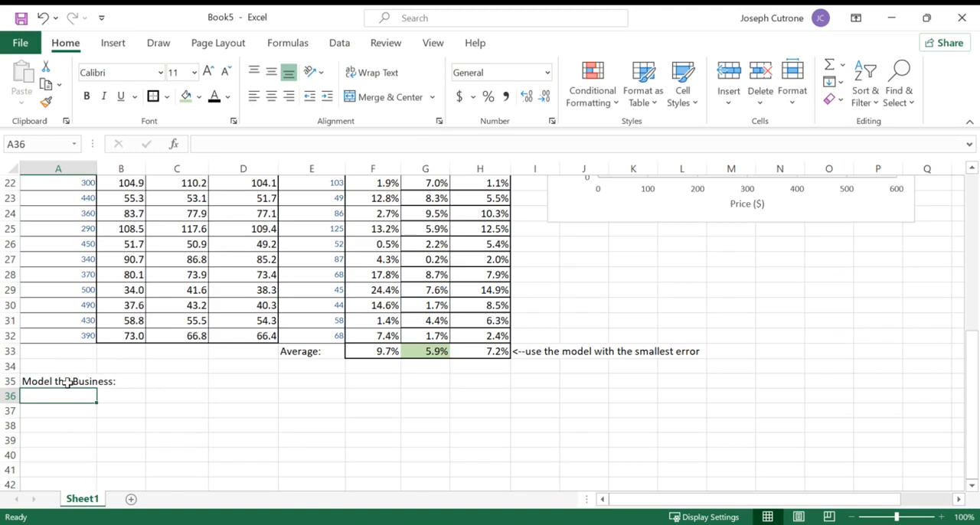
# - Label A36 "Unit Cost:", enter 250 in B36 and add the note "per set of clubs" in C36
pyautogui.write('Unit Cost:')
pyautogui.press('Return')
pyautogui.press('Up')
pyautogui.press('Right')
pyautogui.write('250')
pyautogui.press('Return')
pyautogui.press('Up')
pyautogui.press('Right')
pyautogui.write('per')
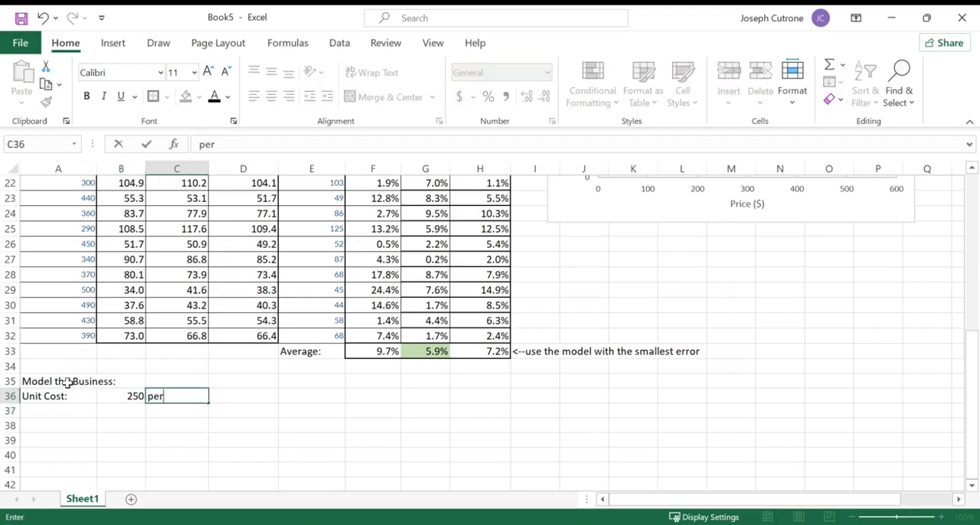
pyautogui.write(' set of clubs')
pyautogui.press('Return')
# - Format the unit cost in B36 as dollars with no decimals
pyautogui.click(129, 396)
pyautogui.click(459, 97)
pyautogui.click(544, 96)
pyautogui.click(543, 97)
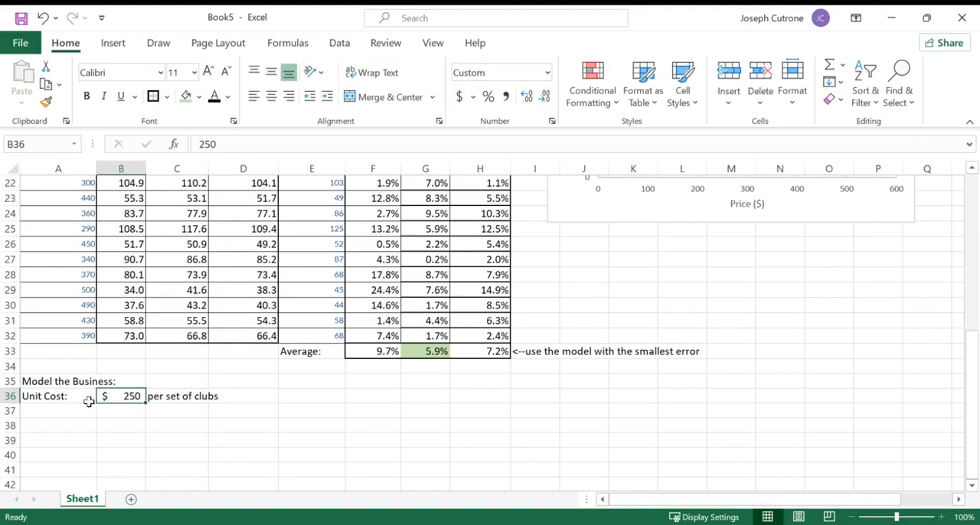
# - Label A37 "Sale Price:" and fill the input cell B37 with light green
pyautogui.click(57, 412)
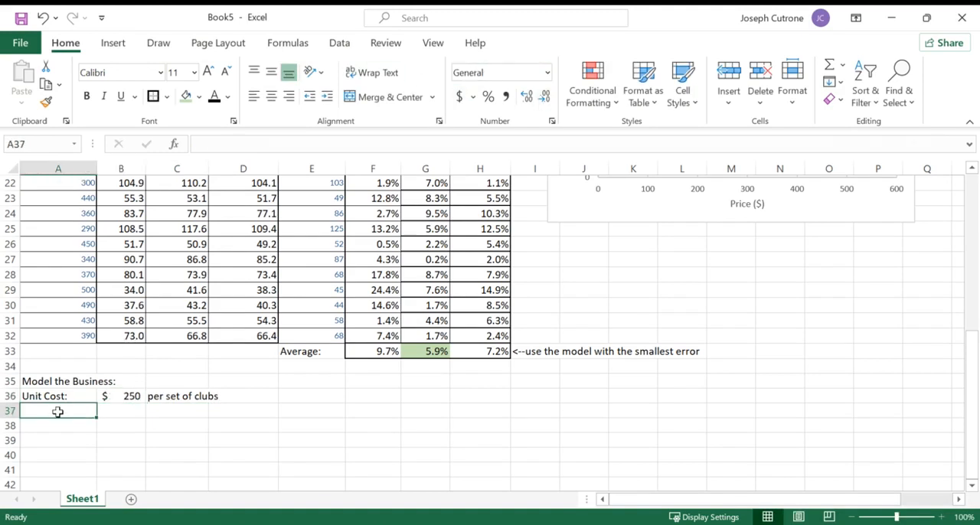
pyautogui.write('Sale Price:')
pyautogui.press('Return')
pyautogui.press('Up')
pyautogui.press('Right')
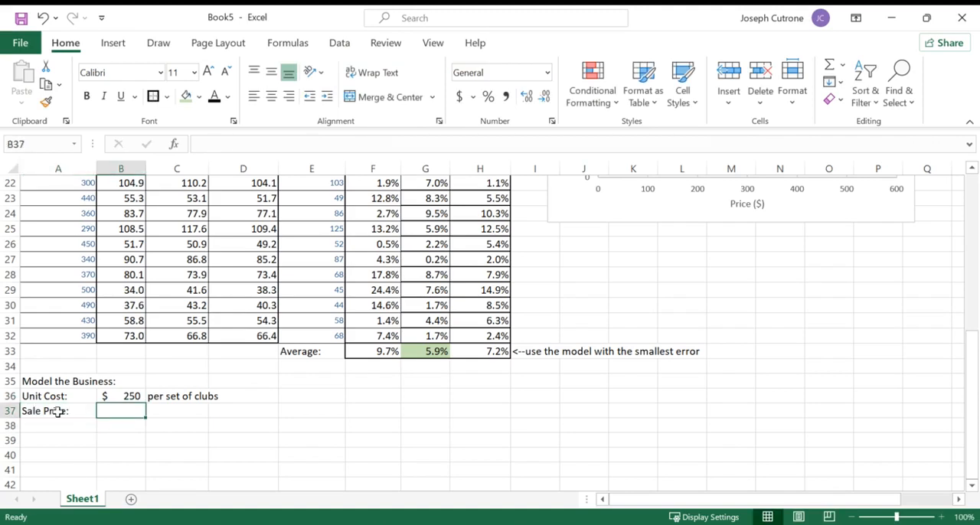
pyautogui.click(186, 96)
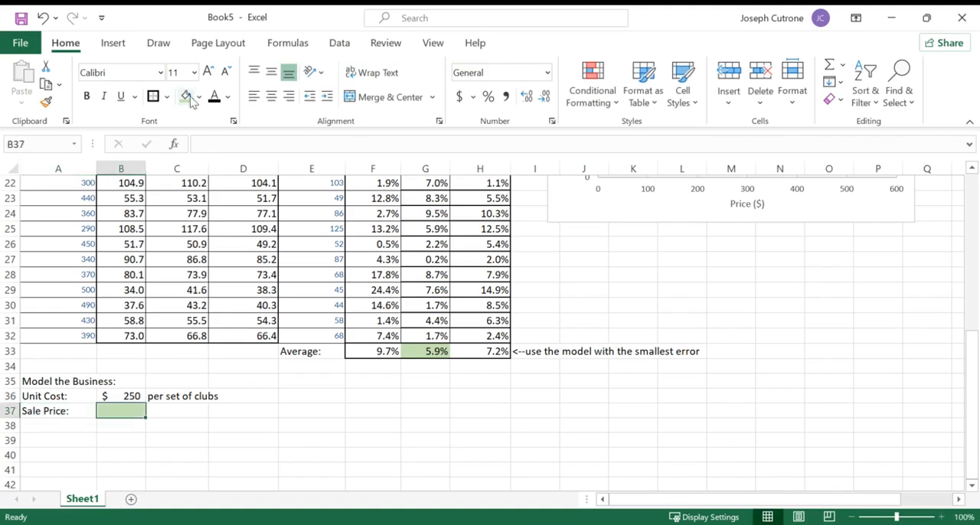
# - Add the note "<--multiple of 10" in C37 next to the sale price
pyautogui.click(179, 413)
pyautogui.write('<--')
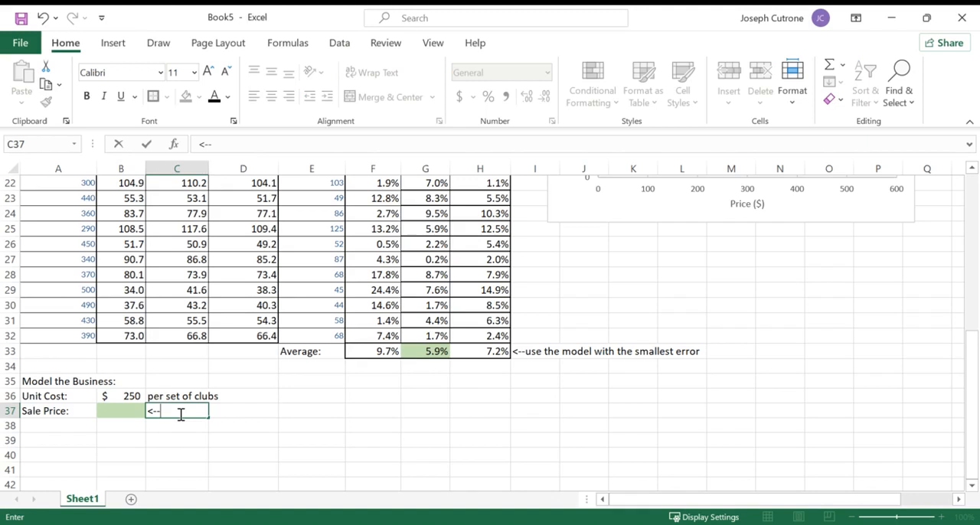
pyautogui.write('multiple of 10')
pyautogui.press('Return')
pyautogui.press('Up')
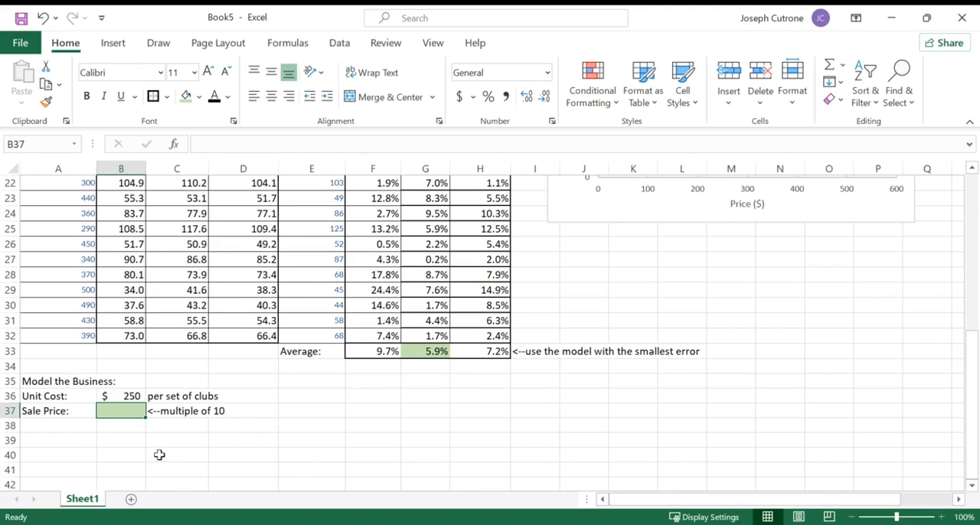
# - Enter a sale price of $400 in B37
pyautogui.write('400')
pyautogui.press('BackSpace')
pyautogui.press('BackSpace')
pyautogui.press('BackSpace')
pyautogui.write('44')
pyautogui.press('BackSpace')
pyautogui.write('00')
pyautogui.press('Return')
pyautogui.press('Up')
# - Label A38 "Demand:" and add the note "<--from power model" in C38
pyautogui.click(59, 427)
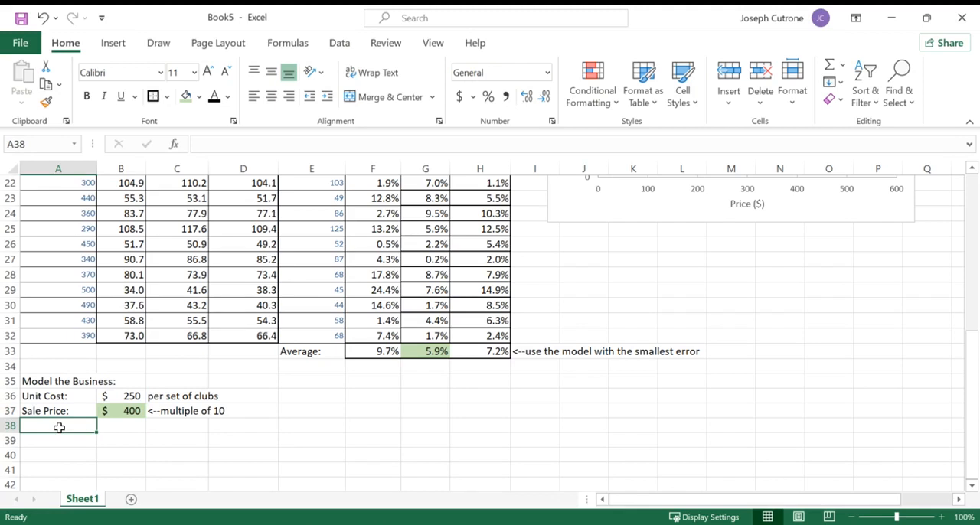
pyautogui.write('Demand:')
pyautogui.press('Tab')
pyautogui.click(172, 423)
pyautogui.write('<--from power model')
pyautogui.press('Return')
pyautogui.press('Up')
pyautogui.press('Left')
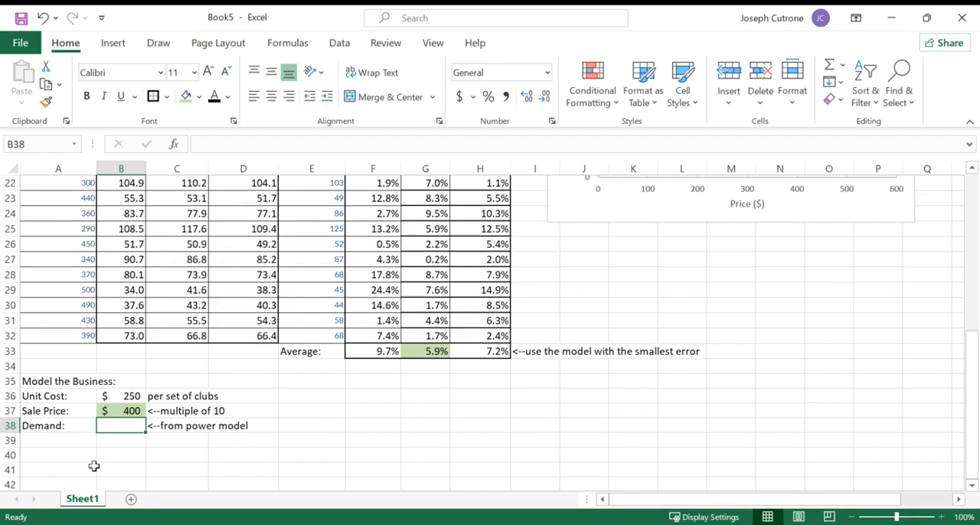
# - Calculate the demand in B38 from the power model with =D16*B37^D17
pyautogui.write('=')
pyautogui.scroll(3, 308, 379)
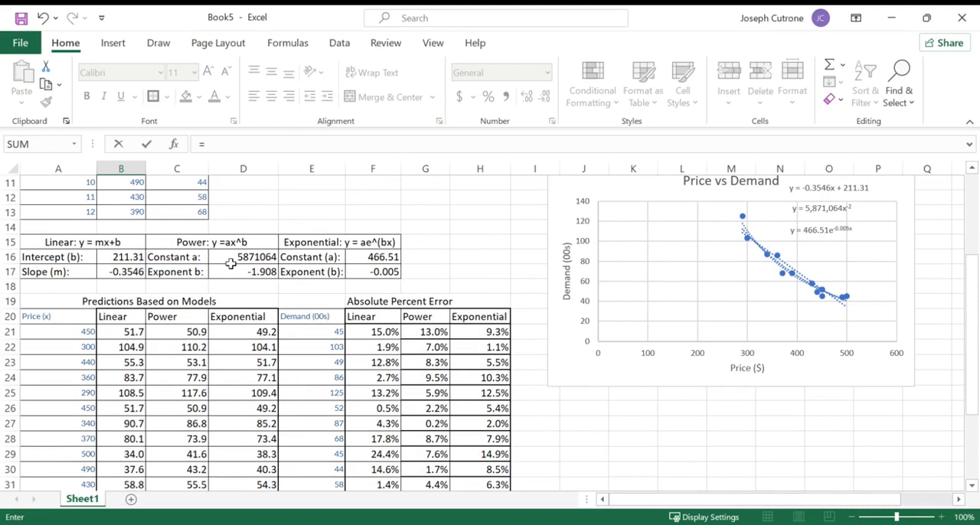
pyautogui.click(232, 259)
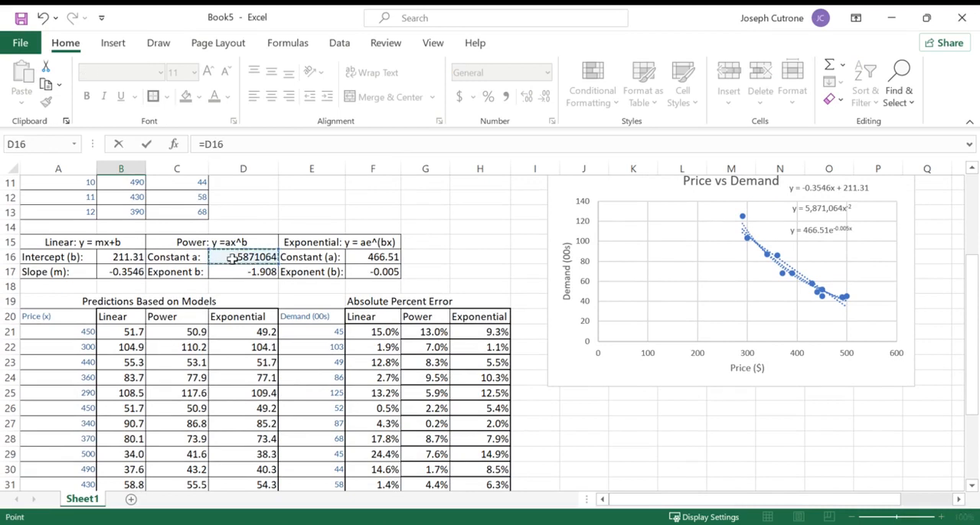
pyautogui.write('*')
pyautogui.scroll(-4, 201, 348)
pyautogui.click(137, 380)
pyautogui.write('^')
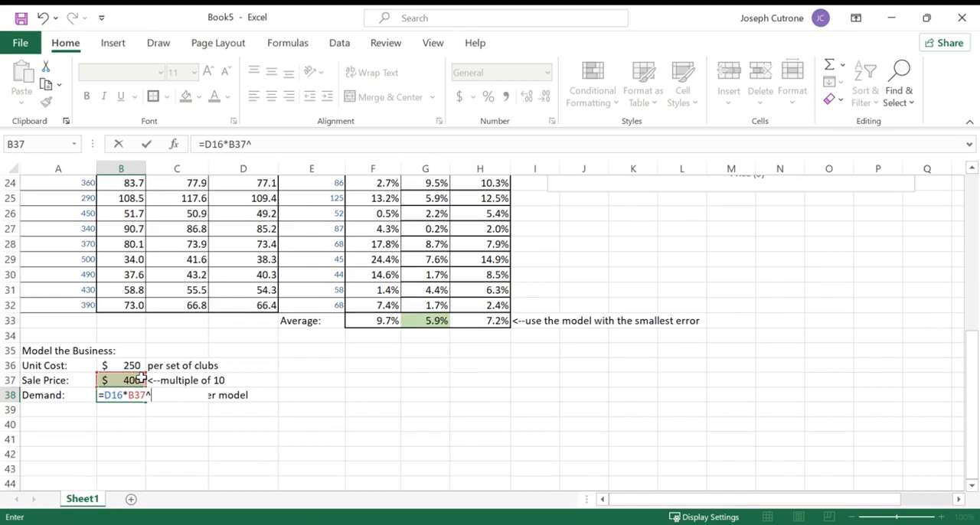
pyautogui.scroll(5, 140, 380)
pyautogui.click(238, 286)
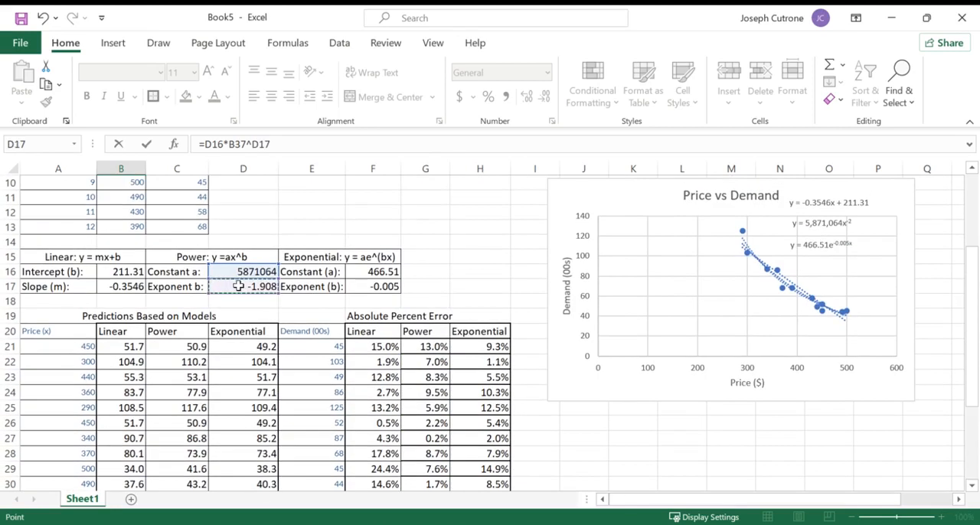
pyautogui.press('Return')
# - Format the demand in B38 as a plain number with no decimals
pyautogui.click(128, 457)
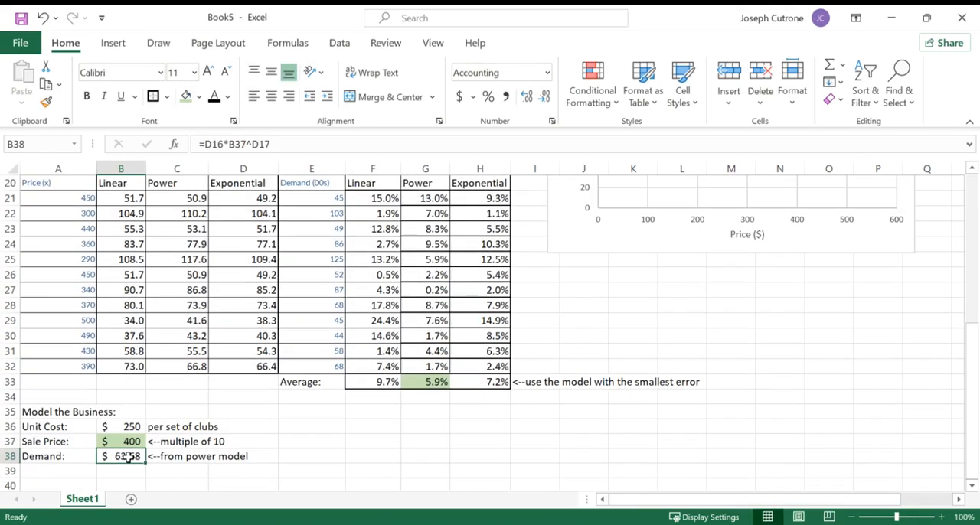
pyautogui.click(546, 75)
pyautogui.click(513, 135)
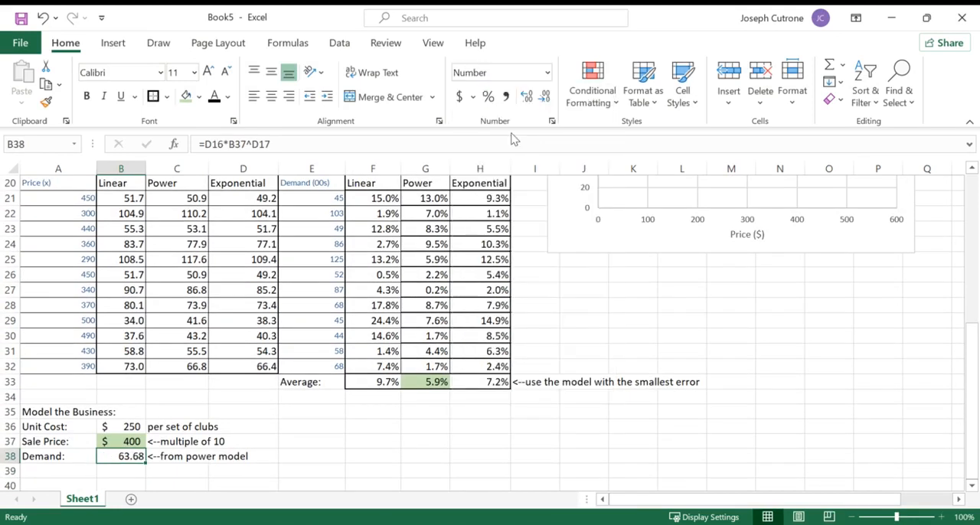
pyautogui.click(546, 100)
pyautogui.click(546, 100)
# - Change the label in A38 to "Demand (00s):"
pyautogui.click(41, 456)
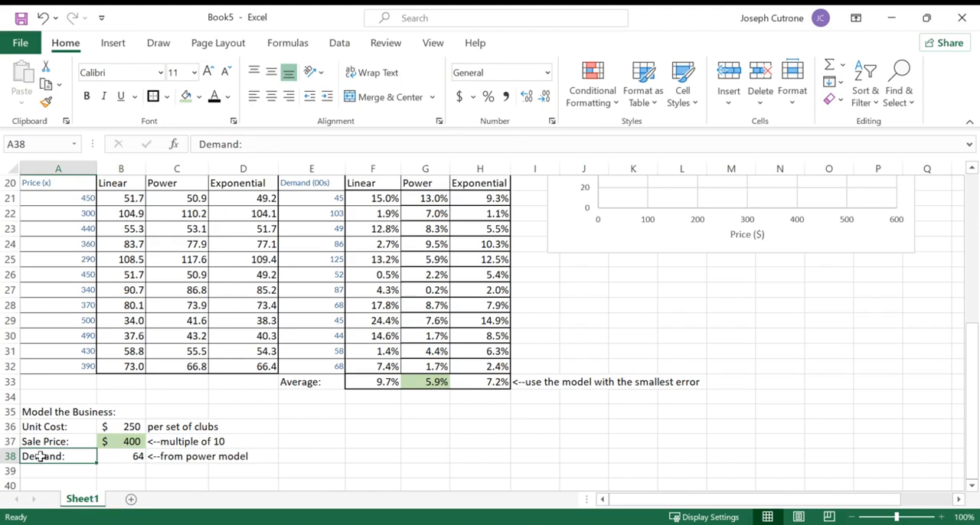
pyautogui.click(238, 145)
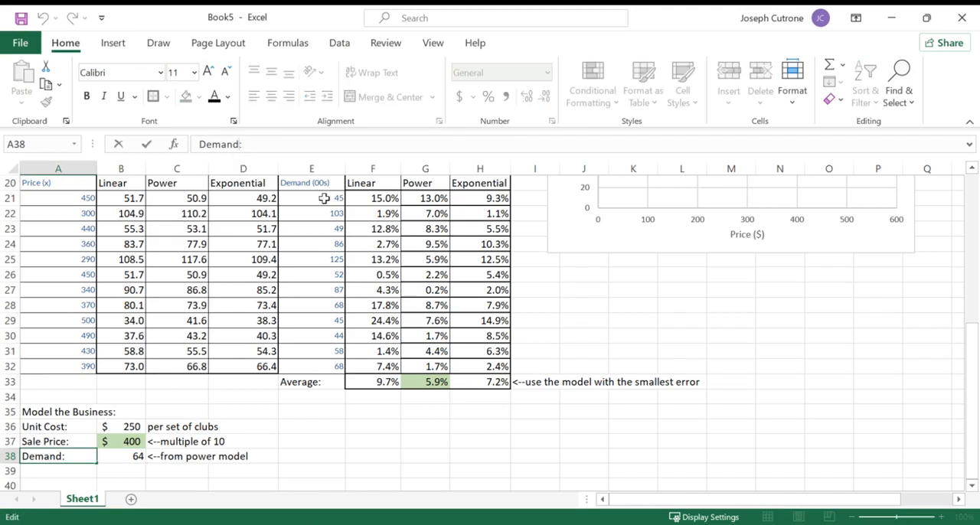
pyautogui.write('(00s)')
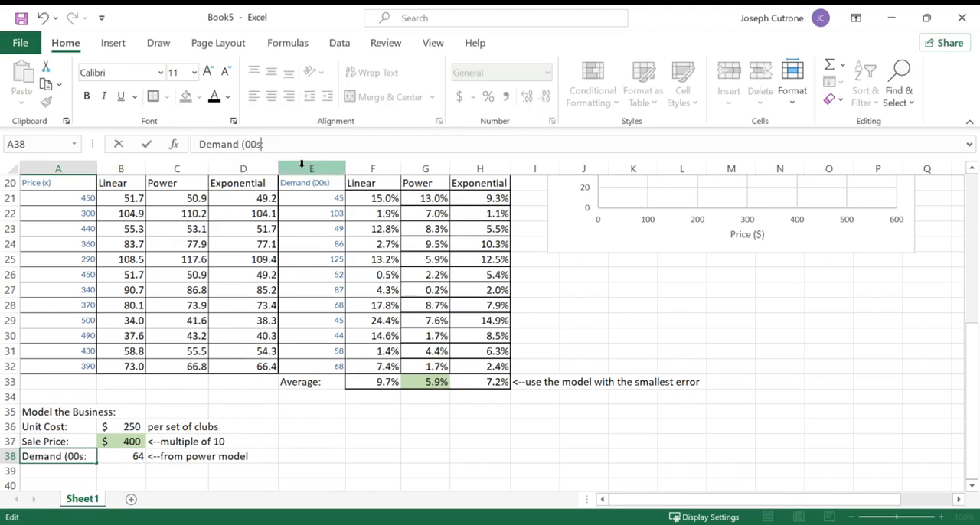
pyautogui.press('Return')
# - Label A39 "Actual Demand:" and calculate the value in B39 with =B38*100
pyautogui.write('A')
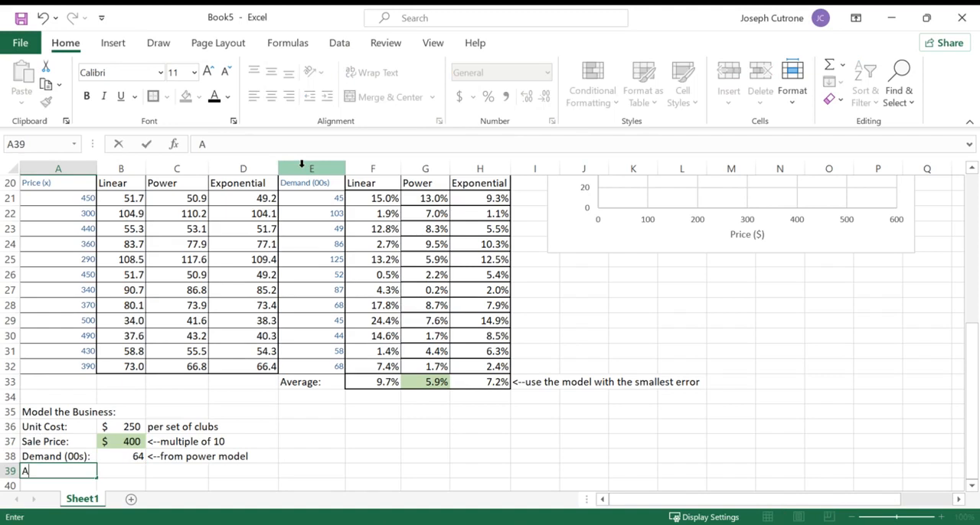
pyautogui.write('ctual Demand:')
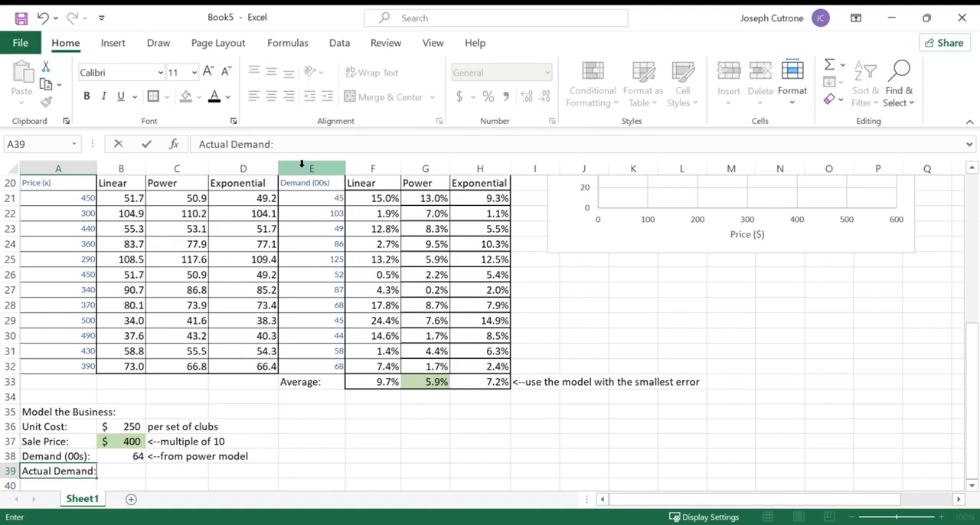
pyautogui.press('Tab')
pyautogui.write('=')
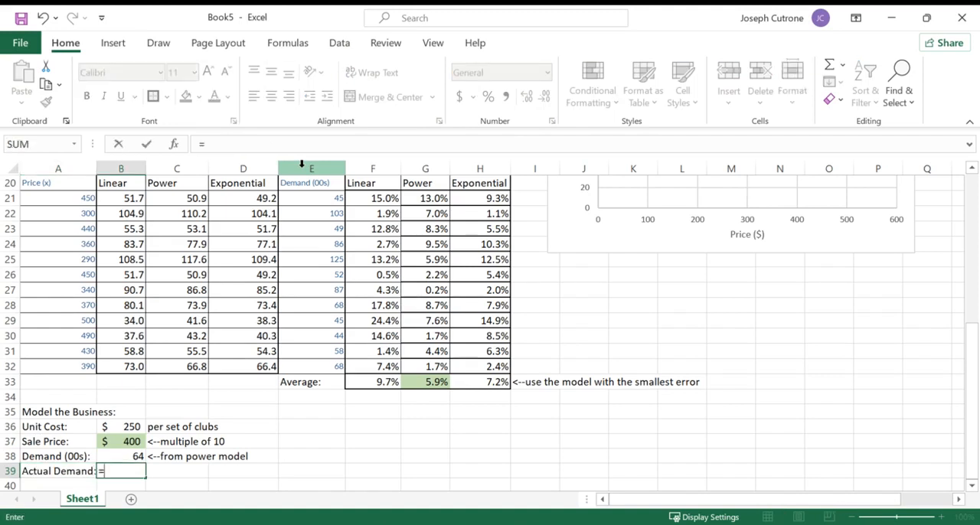
pyautogui.press('Up')
pyautogui.write('*100')
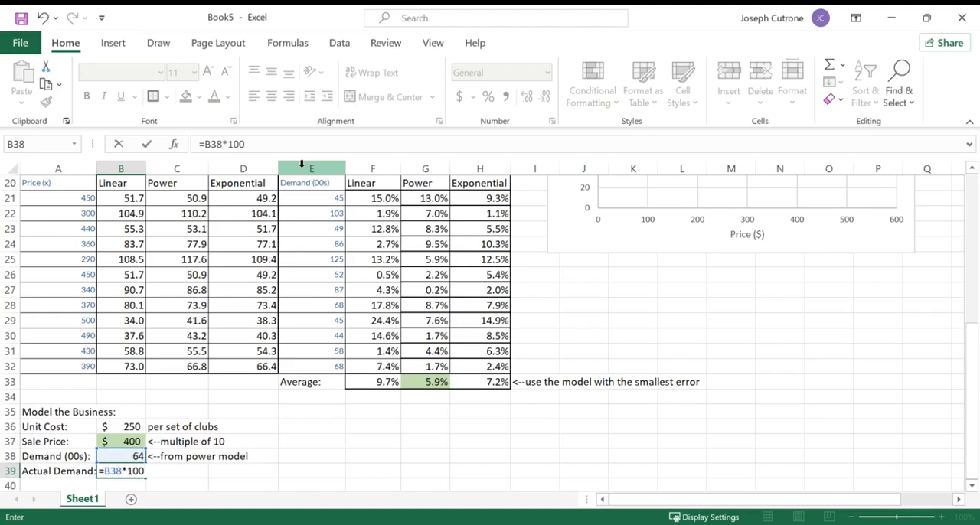
pyautogui.press('Return')
# - Show the formula of B38 as text in E38 using FORMULATEXT
pyautogui.click(302, 442)
pyautogui.write('=form')
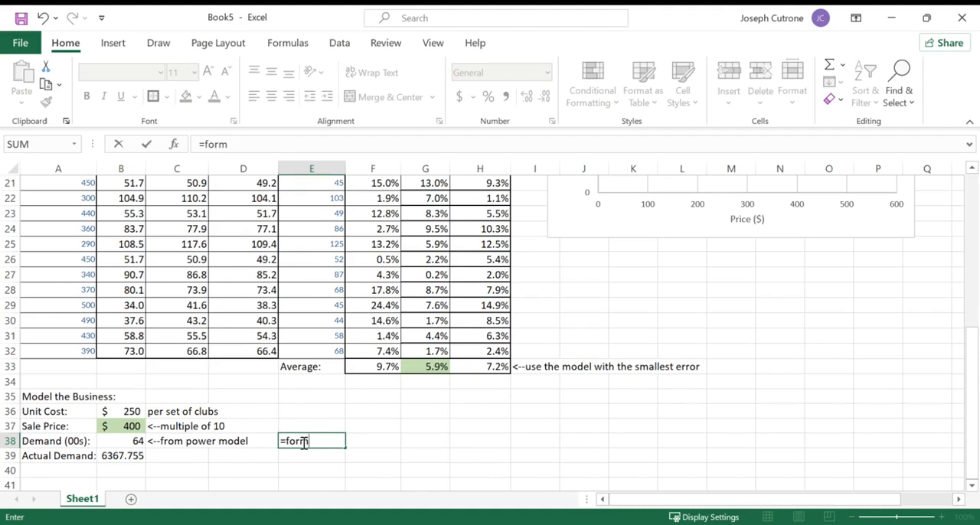
pyautogui.press('Tab')
pyautogui.click(132, 441)
pyautogui.press('Return')
pyautogui.click(132, 426)
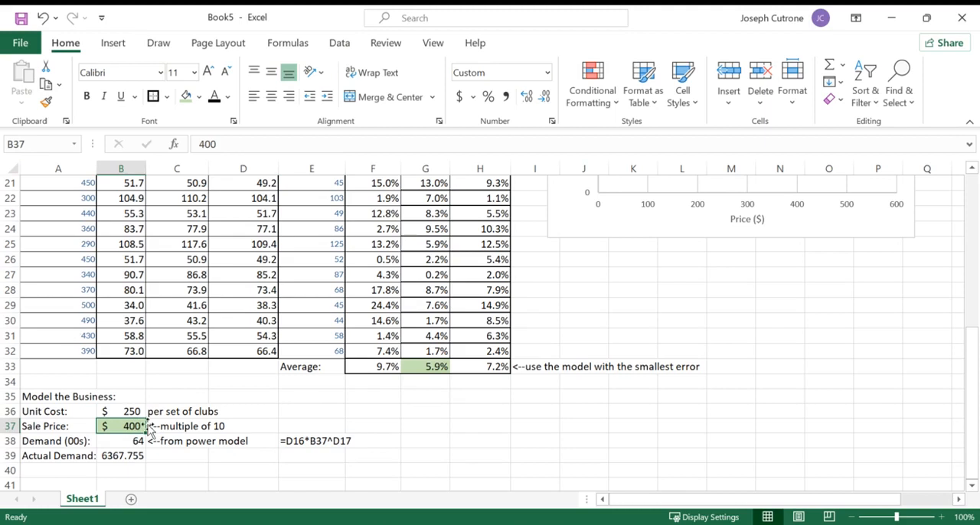
# - Format the actual demand in B39 with no decimals and fill the formula text from E38 down to E39
pyautogui.click(127, 458)
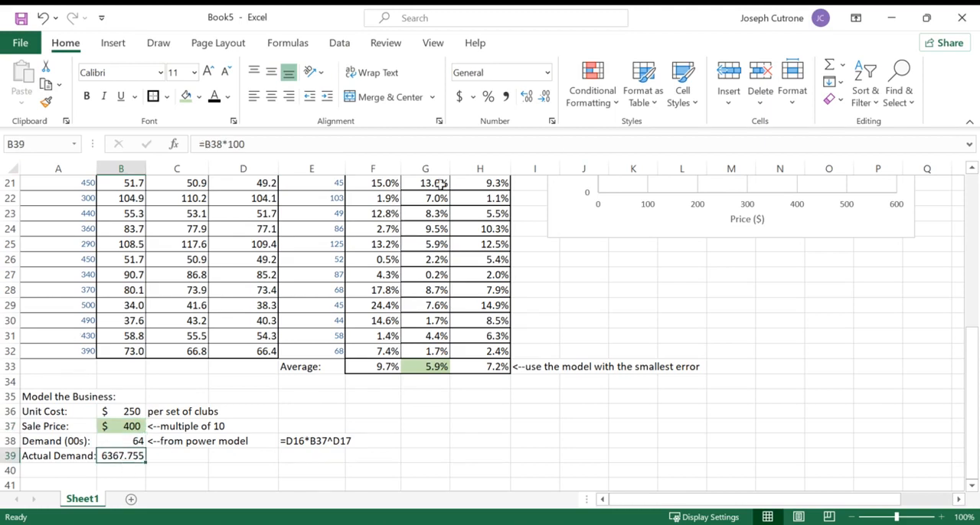
pyautogui.click(544, 97)
pyautogui.doubleClick(544, 98)
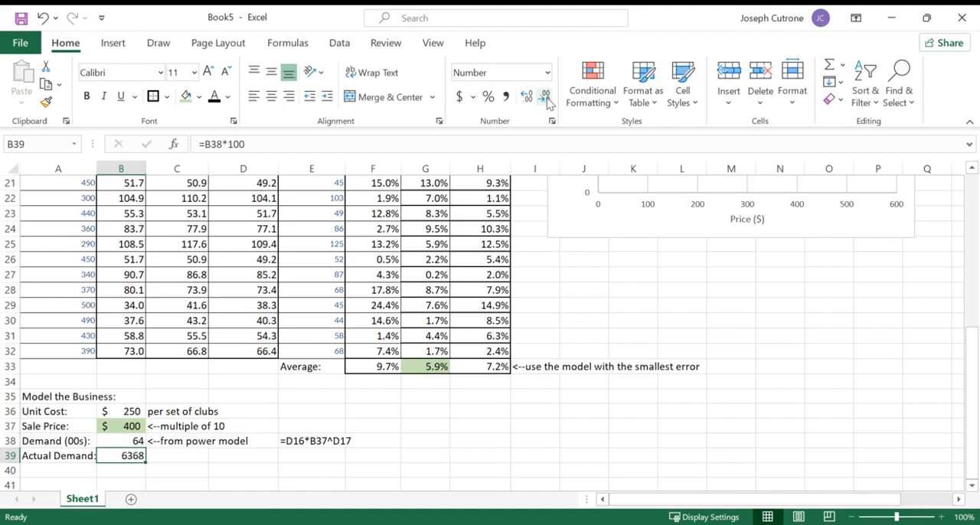
pyautogui.click(323, 442)
pyautogui.moveTo(346, 448); pyautogui.dragTo(348, 463)
# - Label A41 "Cost:" and calculate the cost in B41 as actual demand times unit cost with =B39*B36
pyautogui.click(77, 483)
pyautogui.write('Cost:')
pyautogui.press('Tab')
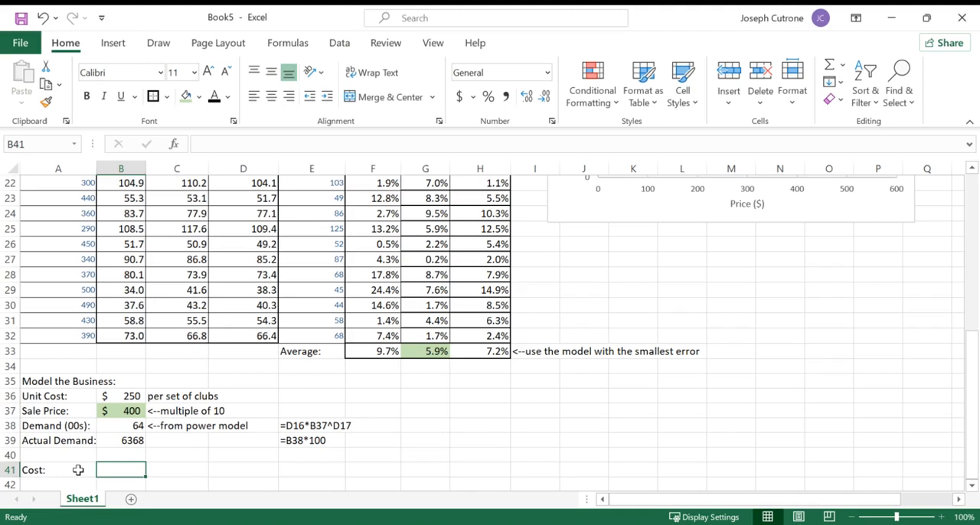
pyautogui.write('=')
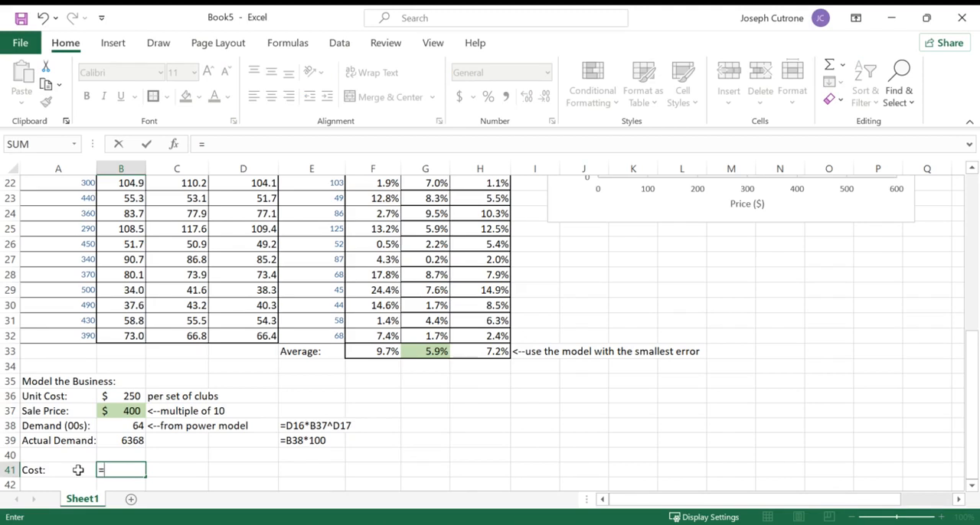
pyautogui.click(115, 442)
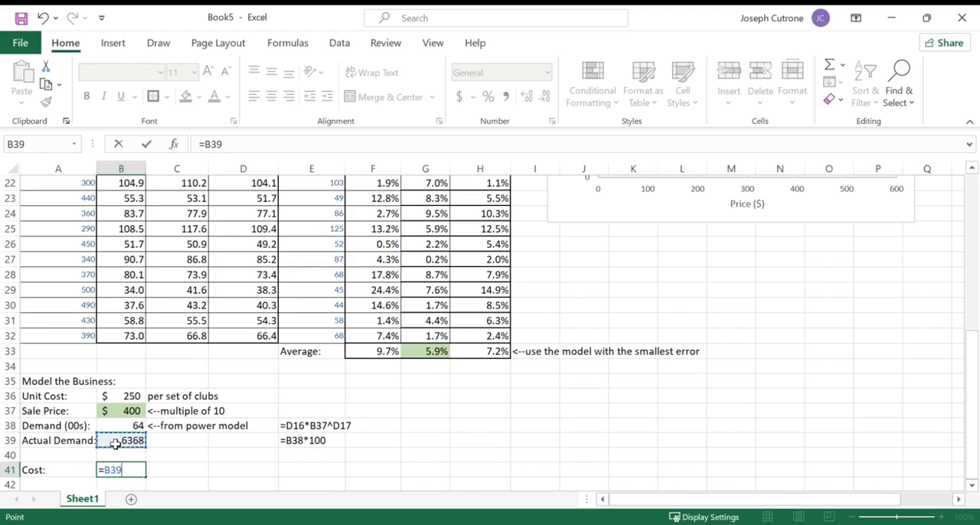
pyautogui.write('*')
pyautogui.click(121, 397)
pyautogui.press('Return')
# - Format the cost in B41 to show no decimals
pyautogui.click(144, 453)
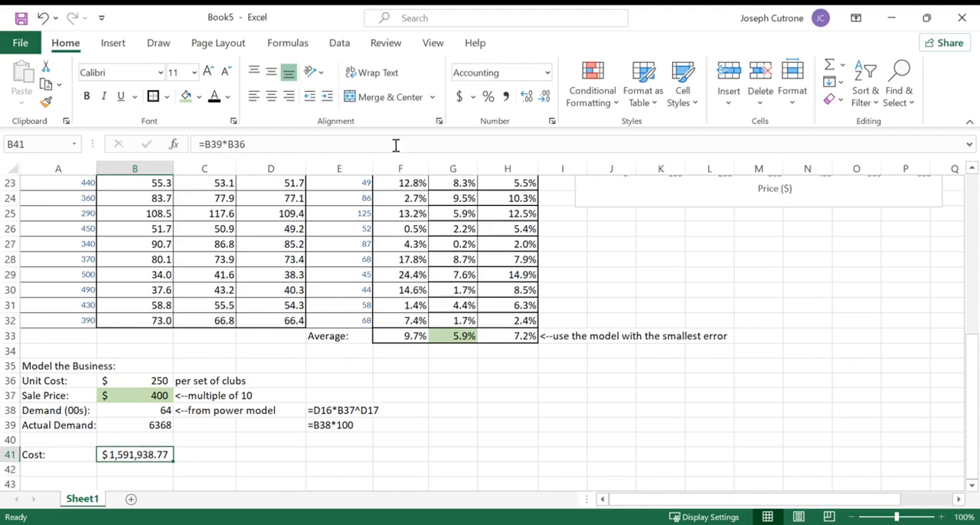
pyautogui.click(544, 97)
pyautogui.click(544, 99)
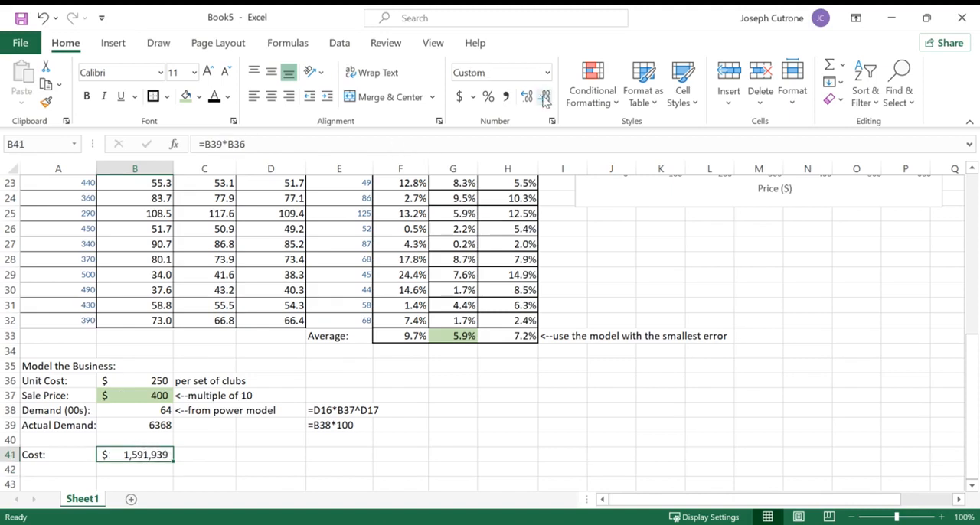
# - Copy the formula text cell E39 to E41 and check the cell references in the cost formula in B41
pyautogui.click(340, 426)
pyautogui.hotkey('ctrl', 'c')
pyautogui.click(339, 455)
pyautogui.hotkey('ctrl', 'v')
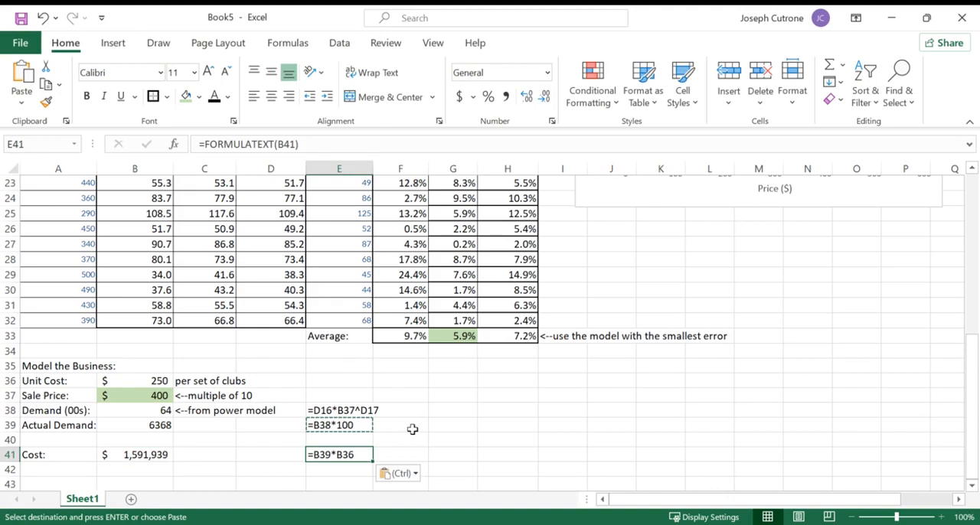
pyautogui.doubleClick(127, 453)
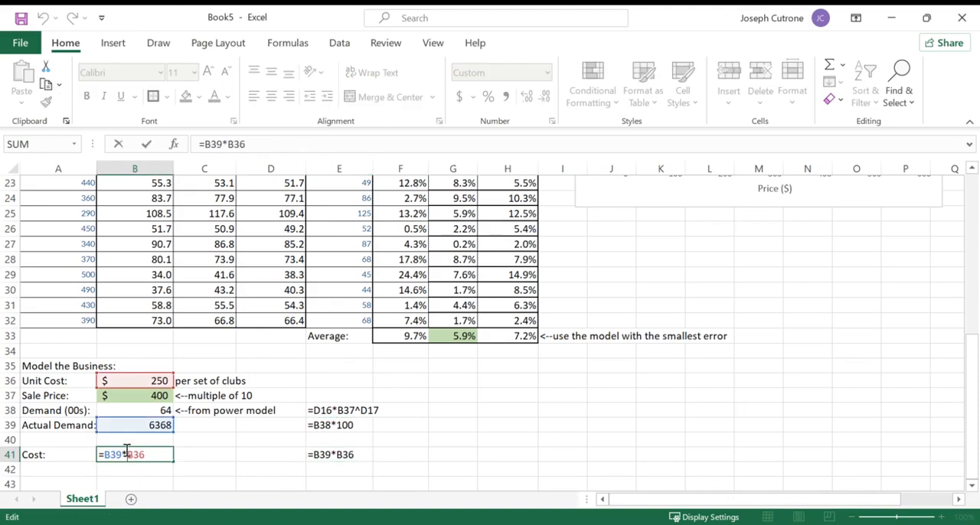
pyautogui.press('Return')
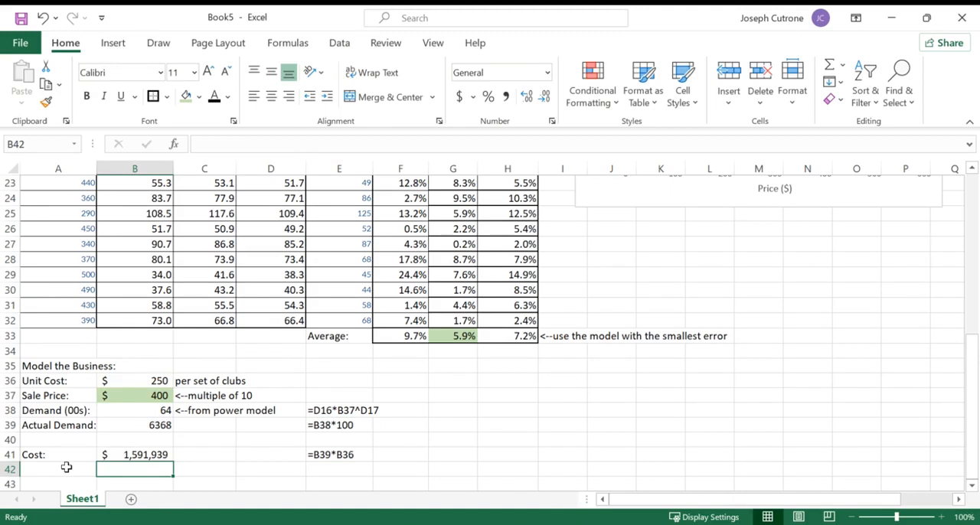
# - Label A42 "Revenue:" below the cost row
pyautogui.scroll(2, 67, 467)
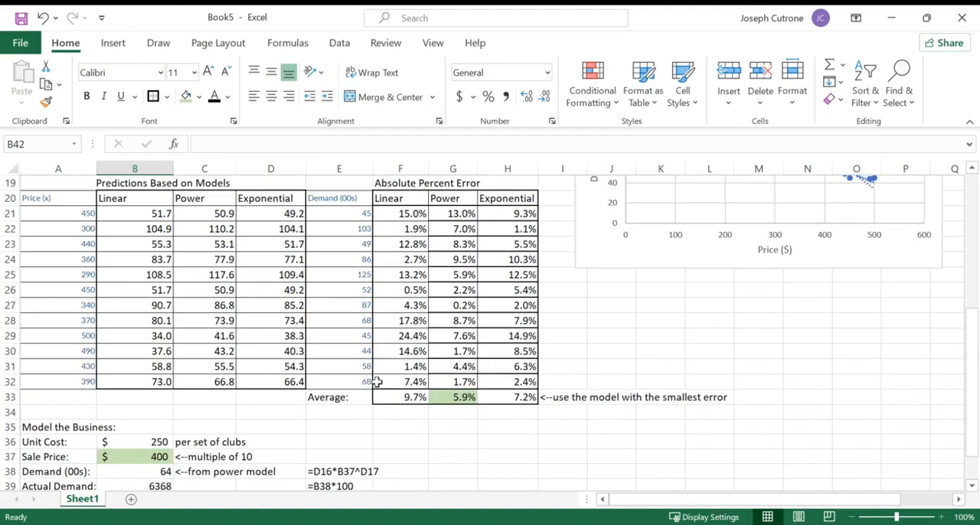
pyautogui.scroll(-2, 377, 382)
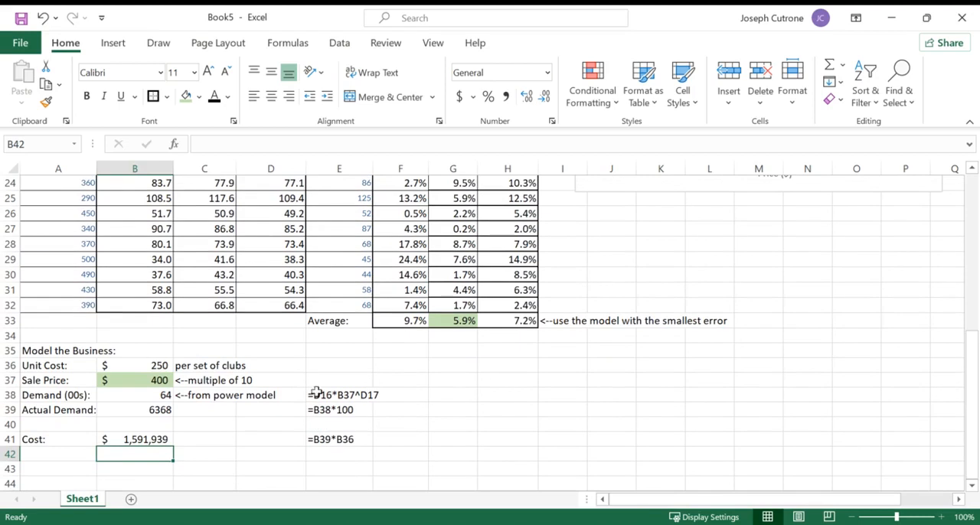
pyautogui.click(69, 454)
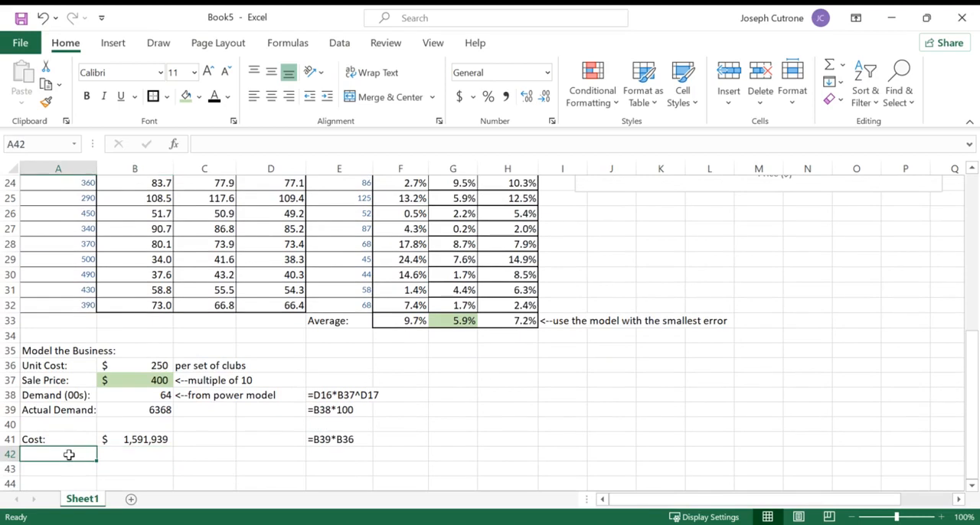
pyautogui.write('Revenue:')
pyautogui.press('Return')
pyautogui.press('Up')
pyautogui.press('Right')
# - Calculate the revenue in B42 with =B39*B37 and format it with no decimals
pyautogui.write('=')
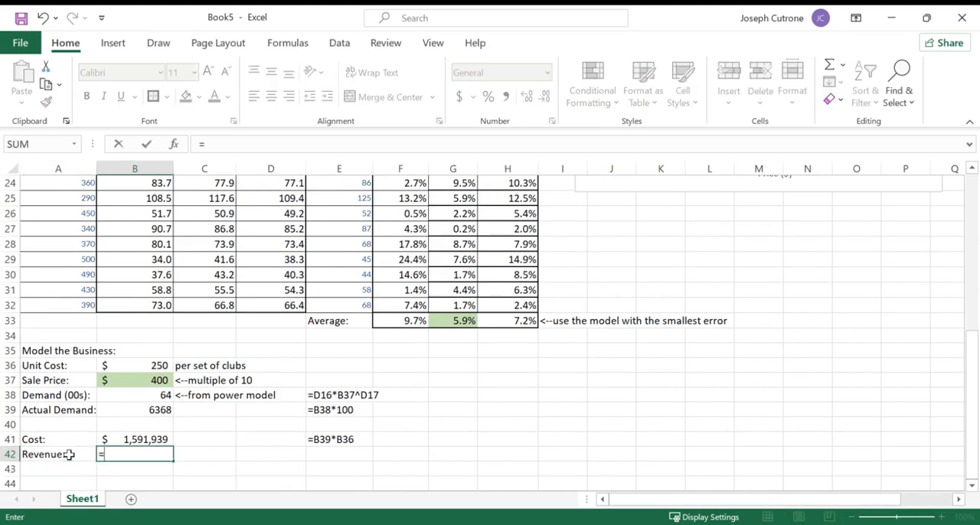
pyautogui.click(108, 411)
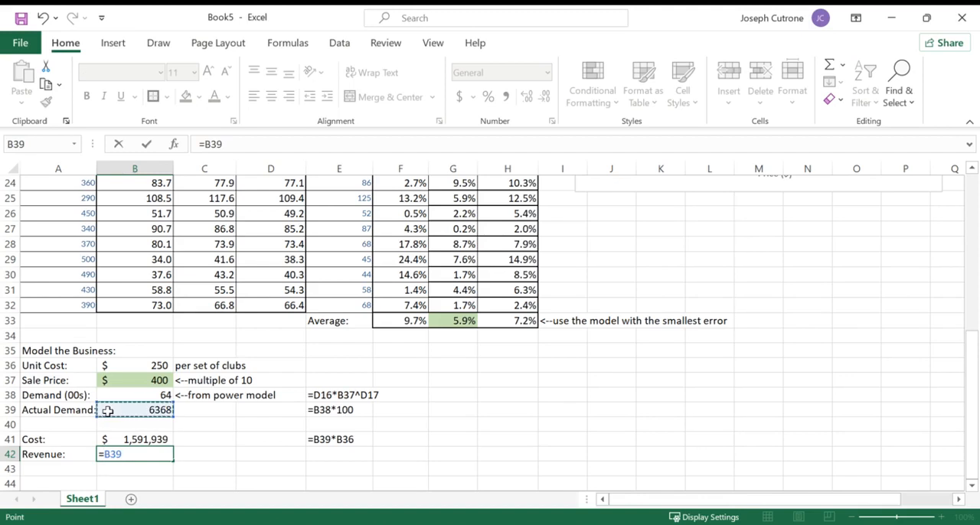
pyautogui.write('*')
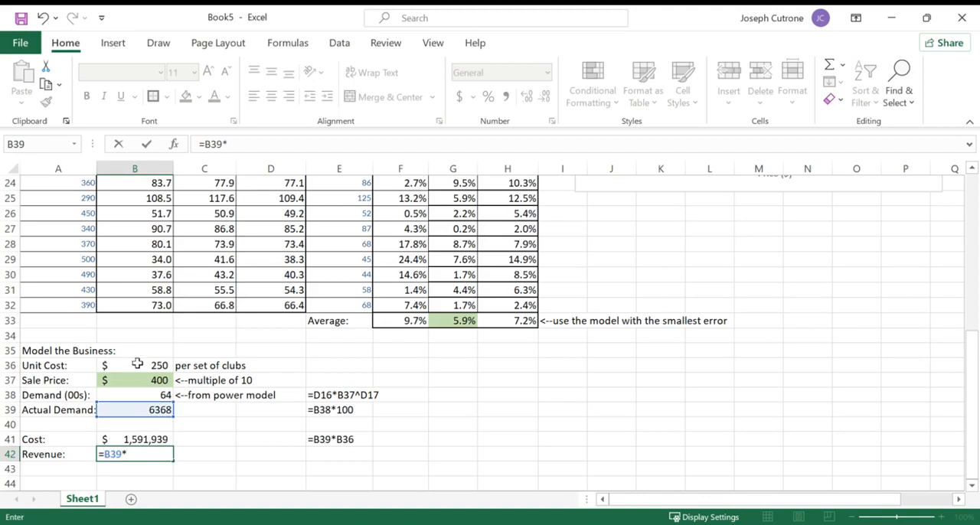
pyautogui.click(142, 380)
pyautogui.press('Return')
pyautogui.press('Up')
pyautogui.doubleClick(544, 96)
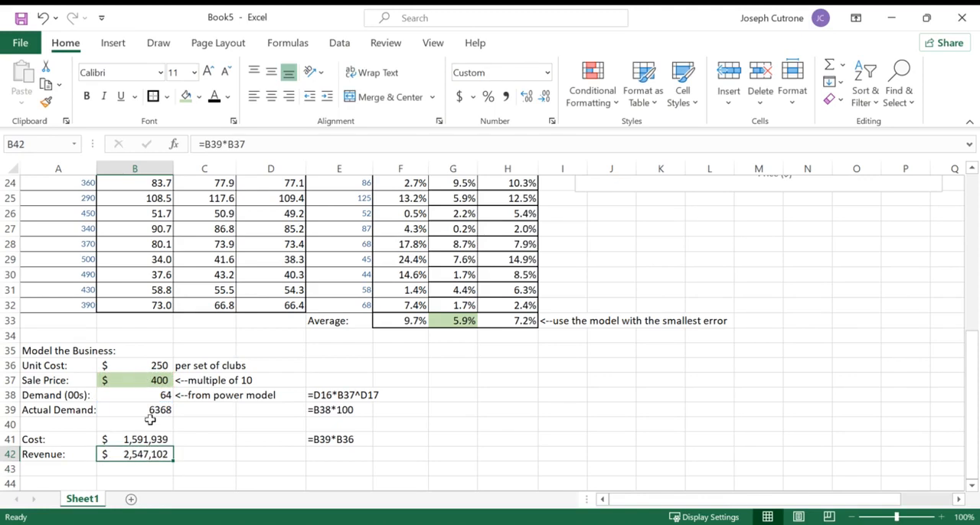
# - Label A43 "Profit:" and calculate the profit in B43 as revenue minus cost with =B42-B41
pyautogui.click(65, 469)
pyautogui.write('Profit:')
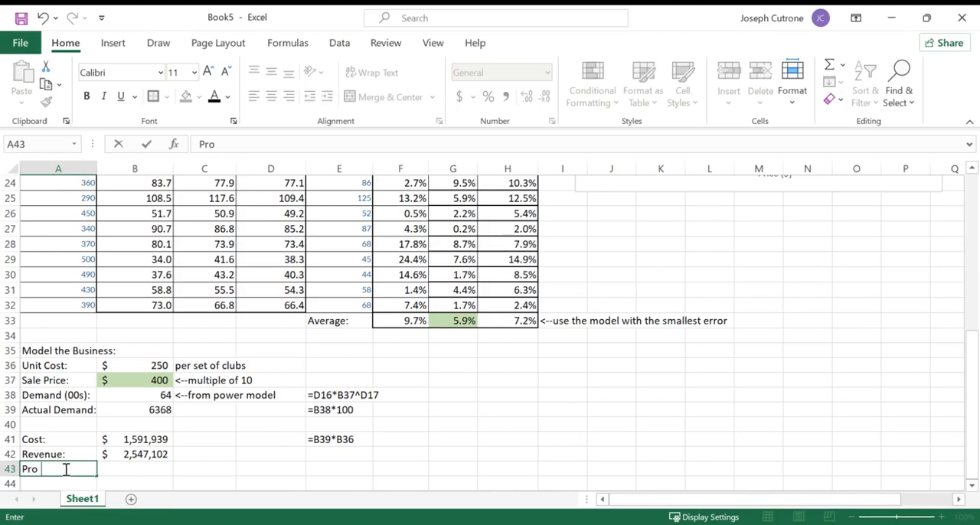
pyautogui.press('Tab')
pyautogui.write('=')
pyautogui.press('Up')
pyautogui.write('-')
pyautogui.press('Up')
pyautogui.press('Up')
pyautogui.press('Return')
# - Fill the formula text from E41 down through E43 for the revenue and profit rows
pyautogui.click(340, 440)
pyautogui.moveTo(372, 446); pyautogui.dragTo(371, 467)
pyautogui.click(406, 436)
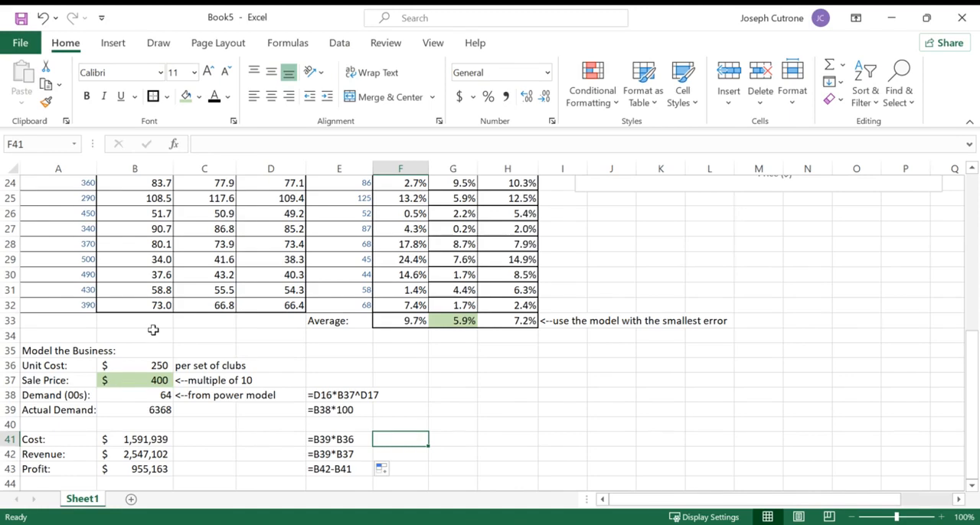
# - Try a sale price of 1000 in B37
pyautogui.click(144, 368)
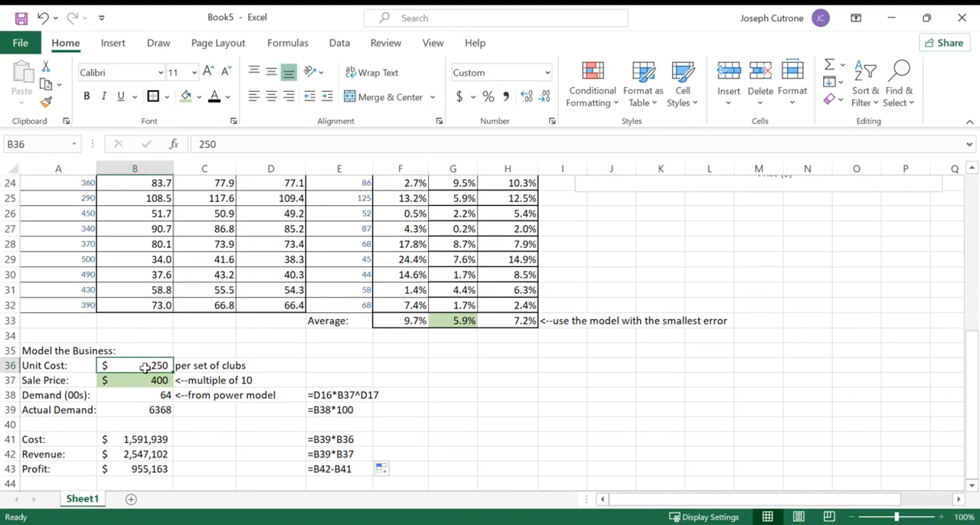
pyautogui.click(139, 384)
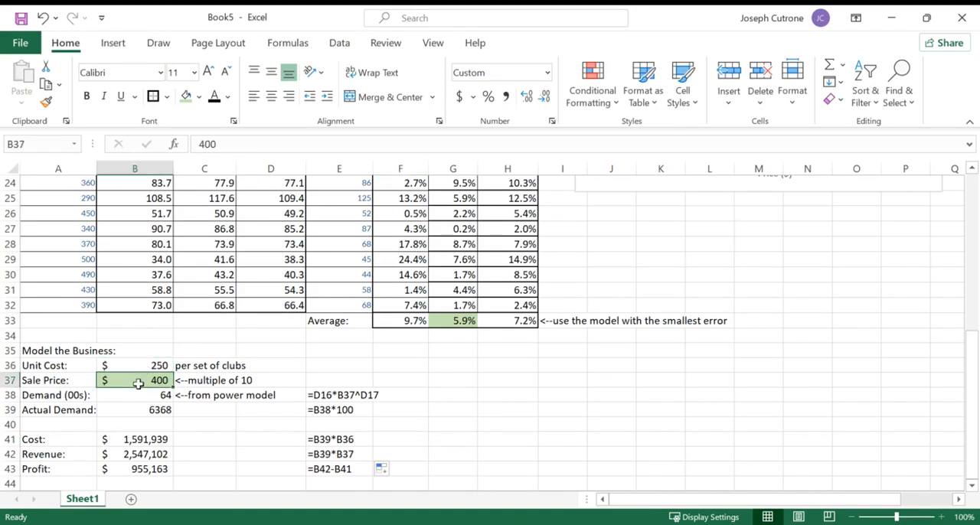
pyautogui.write('1000')
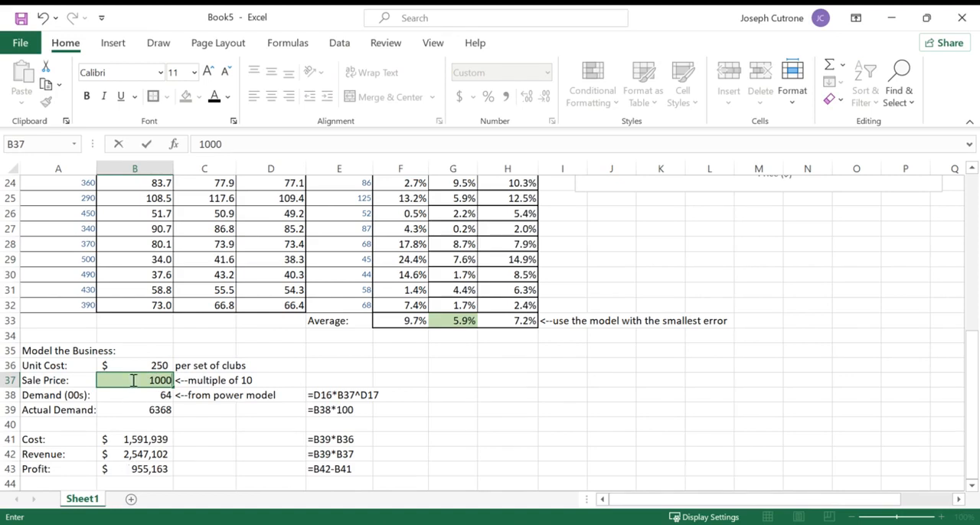
pyautogui.press('Return')
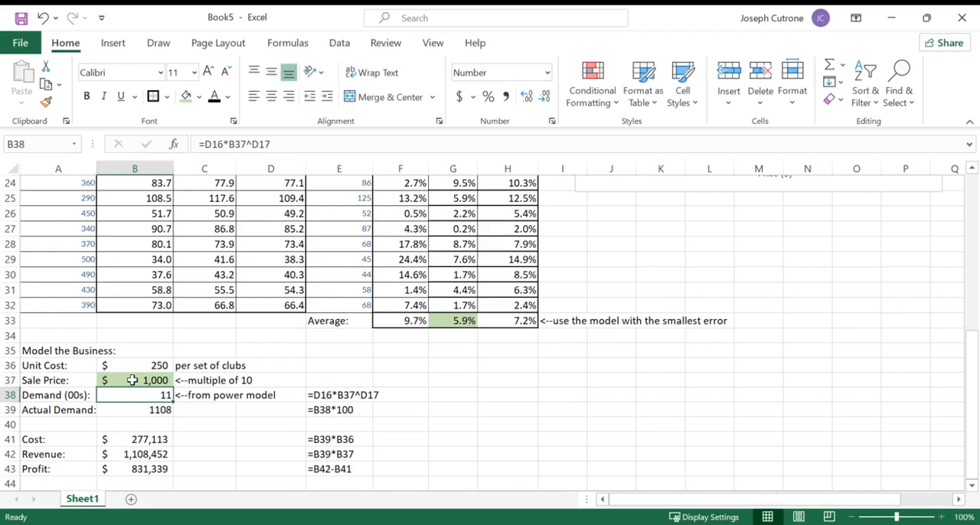
pyautogui.click(132, 380)
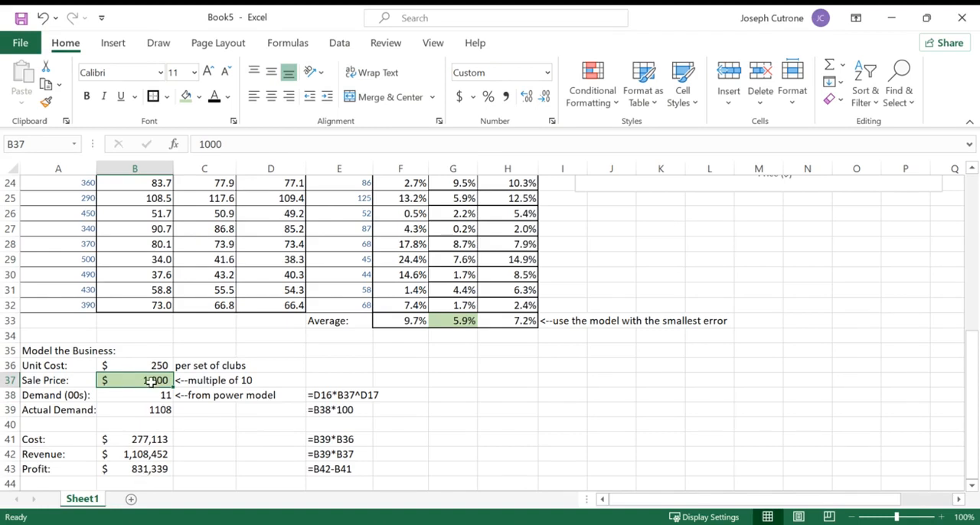
# - Make the profit label and value in A43:B43 bold
pyautogui.moveTo(65, 469); pyautogui.dragTo(127, 468)
pyautogui.hotkey('ctrl', 'b')
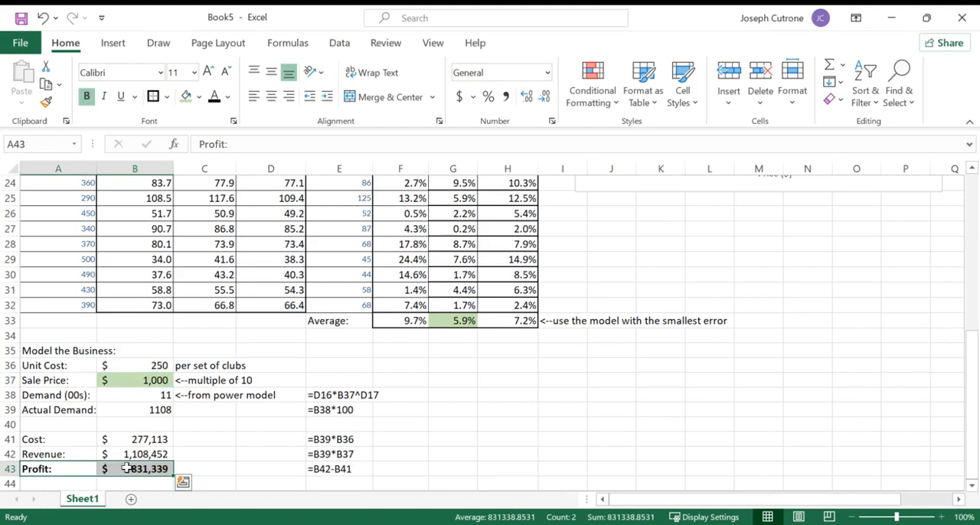
pyautogui.click(193, 438)
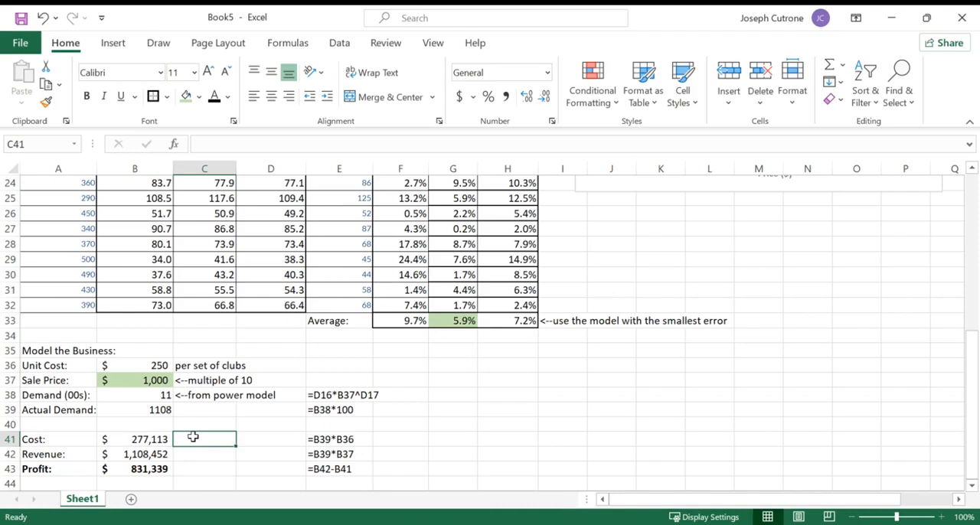
# - Try a sale price of 800 in B37
pyautogui.click(143, 380)
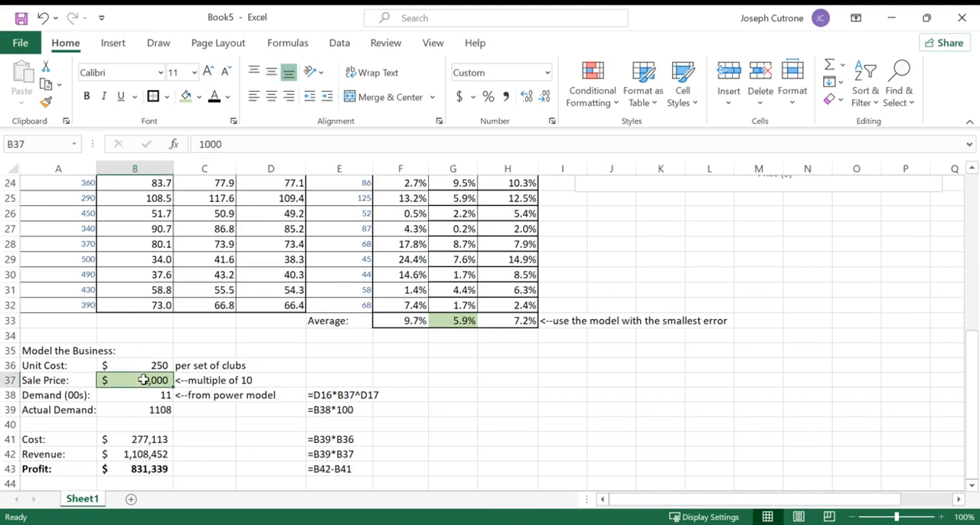
pyautogui.doubleClick(115, 378)
pyautogui.write('800')
pyautogui.press('Return')
# - Set the sale price in B37 to 700 and bring the whole business model into view
pyautogui.click(114, 378)
pyautogui.write('700')
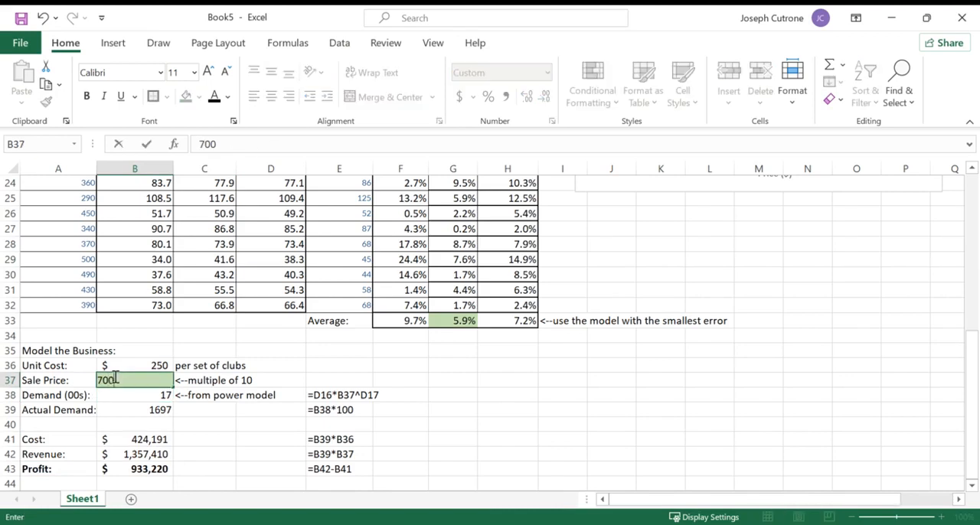
pyautogui.press('Return')
pyautogui.scroll(-2, 114, 378)
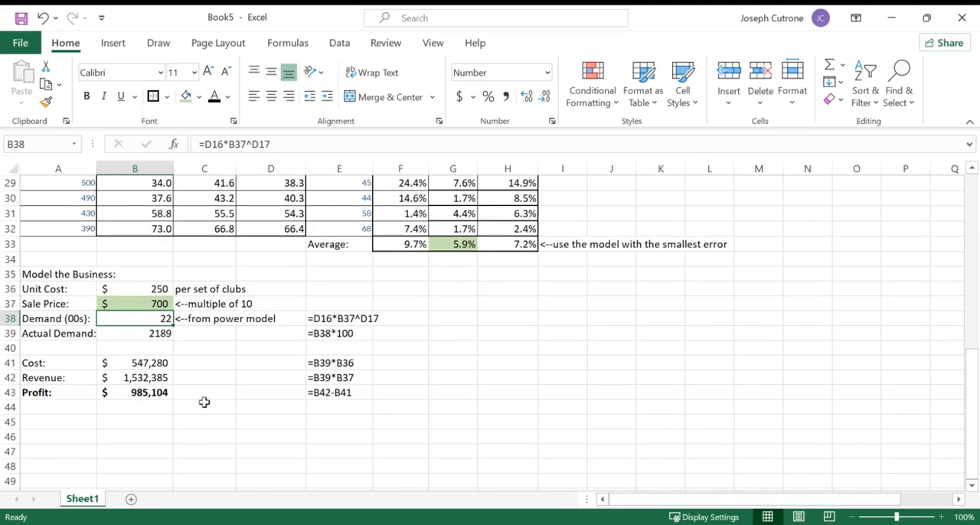
# - Add the column headers Price in G36 and Profit in H36 for a price-profit table
pyautogui.click(445, 287)
pyautogui.write('Price')
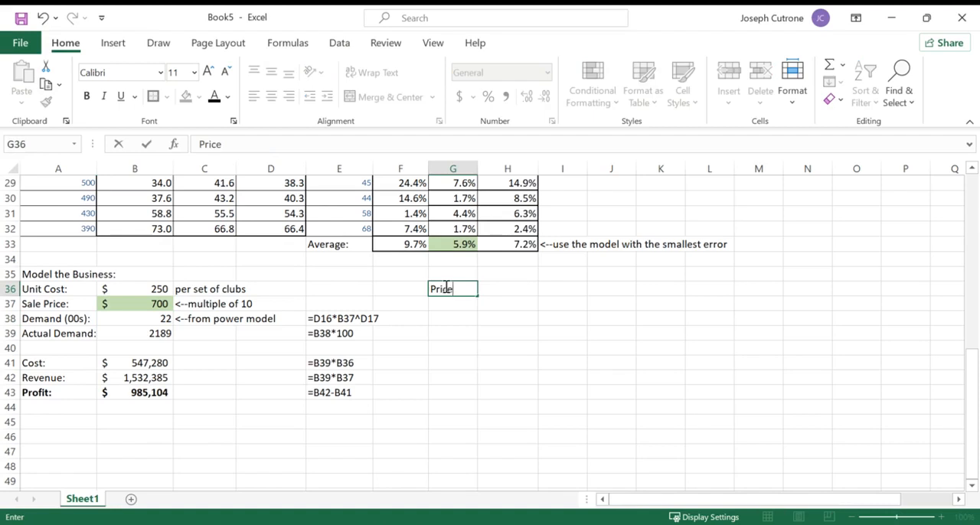
pyautogui.press('Tab')
pyautogui.write('Profit')
pyautogui.press('Return')
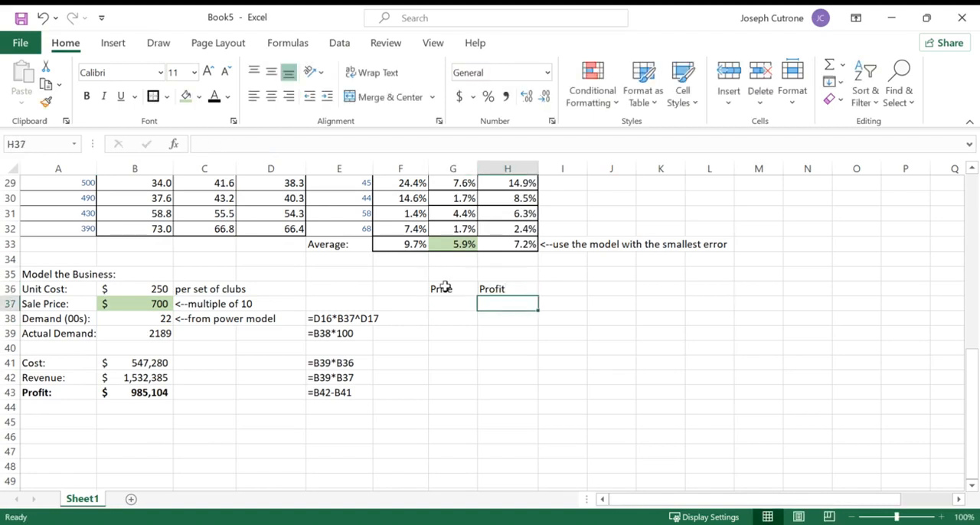
# - Link H37, directly below the Profit header, to the business model's profit with the formula =B43
pyautogui.moveTo(445, 288); pyautogui.dragTo(510, 451)
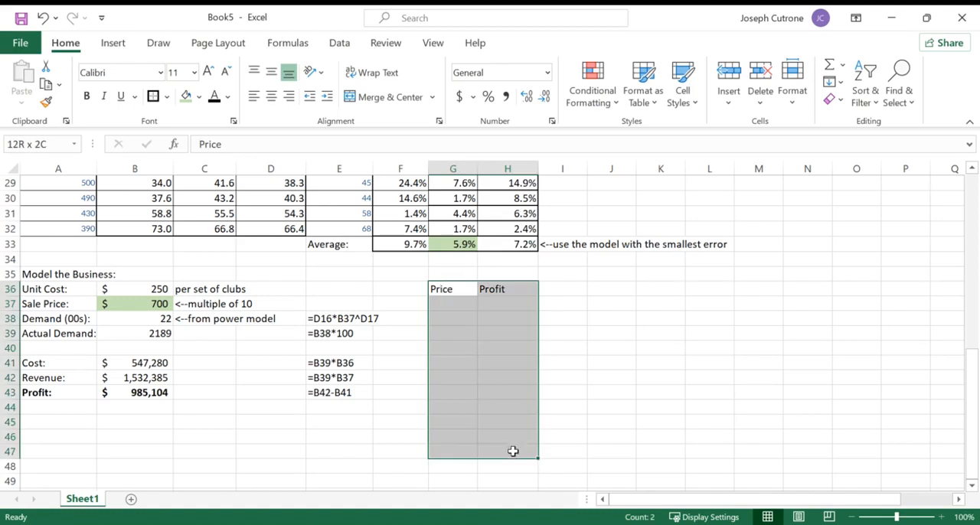
pyautogui.click(501, 302)
pyautogui.write('=')
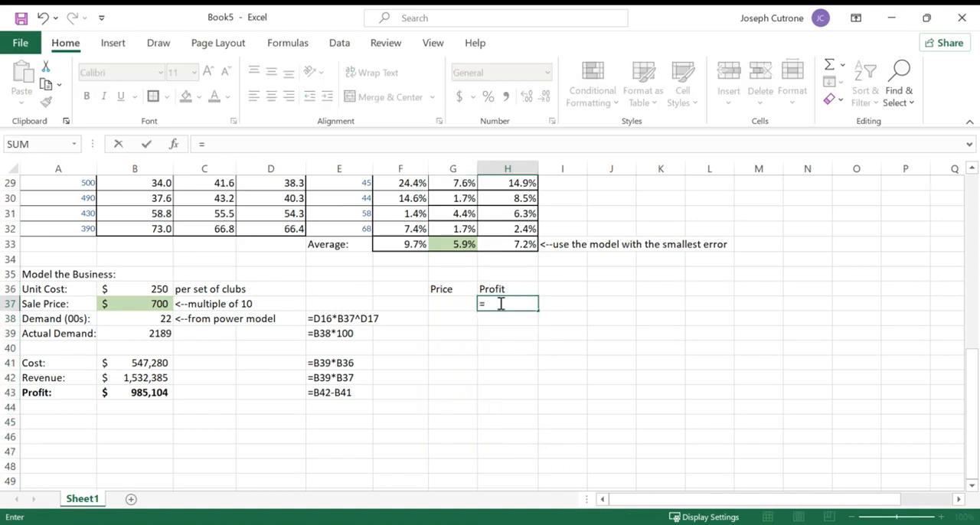
pyautogui.click(145, 395)
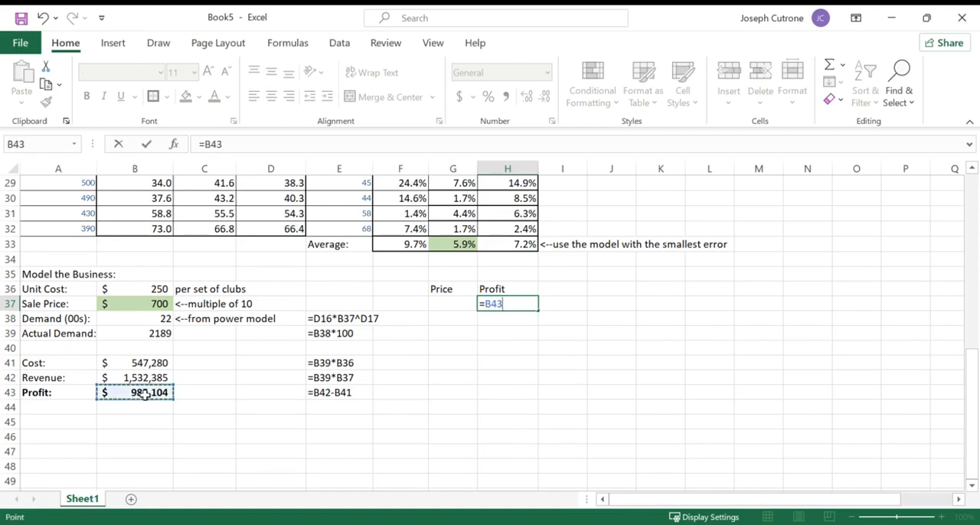
pyautogui.press('Return')
pyautogui.press('Up')
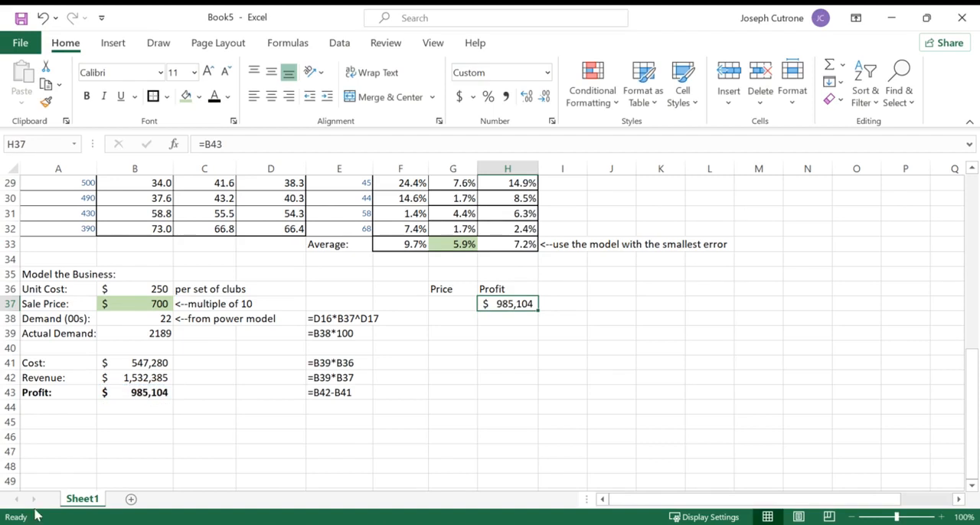
# - Change the font color of the linked profit value in H37 to light gray
pyautogui.click(227, 96)
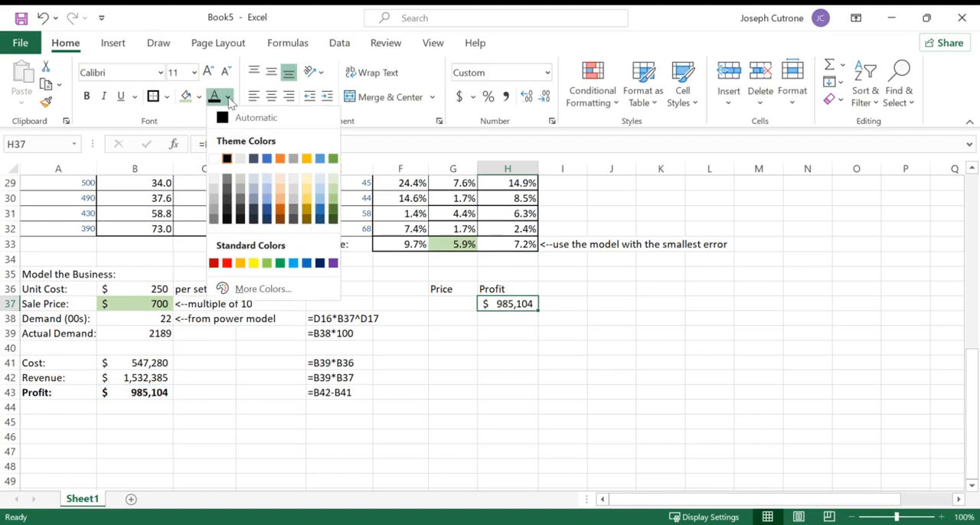
pyautogui.click(214, 158)
pyautogui.click(442, 360)
# - Fill the Price column downward from G38 with prices starting at 260 and rising in increments of 10
pyautogui.click(457, 315)
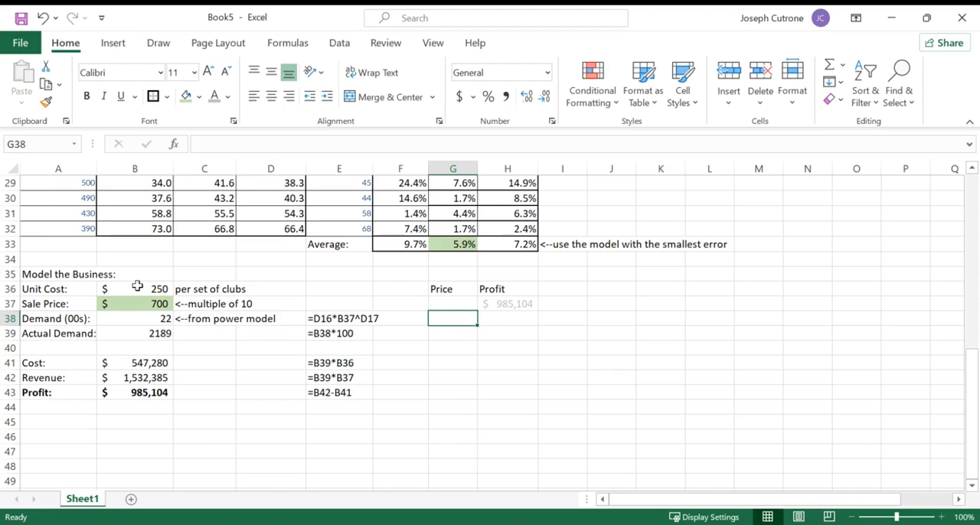
pyautogui.write('260')
pyautogui.press('Return')
pyautogui.press('Return')
pyautogui.moveTo(464, 319); pyautogui.dragTo(439, 223)
pyautogui.scroll(12, 452, 238)
pyautogui.click(467, 257)
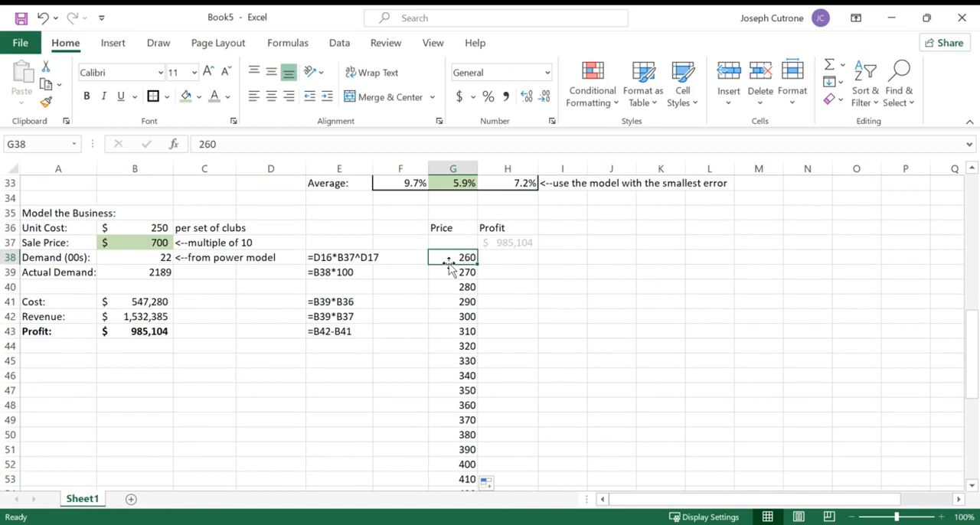
pyautogui.scroll(-6, 447, 310)
pyautogui.scroll(6, 447, 310)
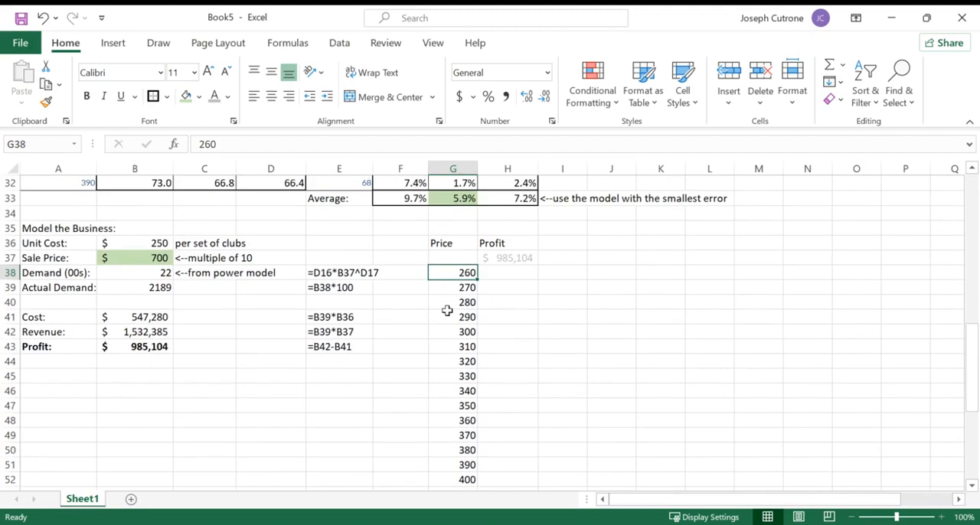
pyautogui.scroll(-12, 447, 310)
pyautogui.scroll(17, 447, 310)
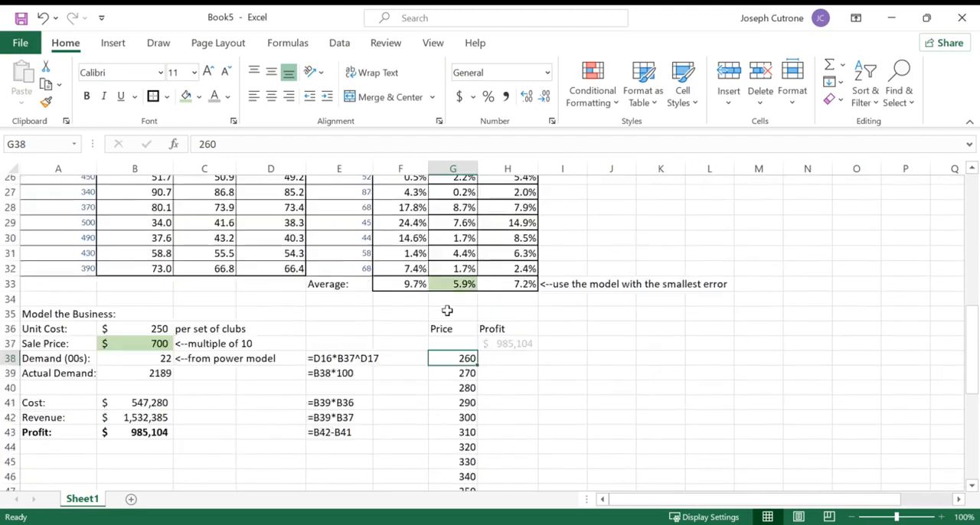
pyautogui.scroll(-4, 454, 412)
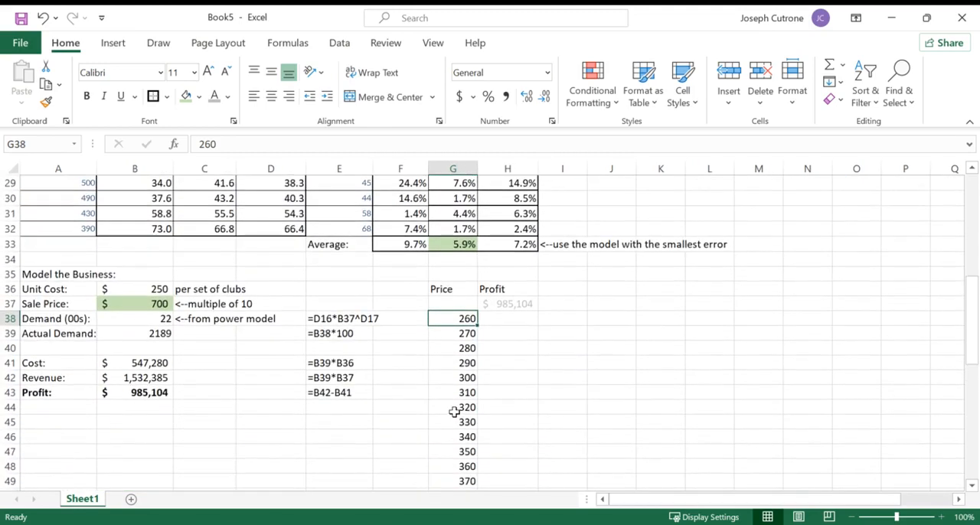
# - Start a What-If Data Table on the price and profit range beginning at G37, and place the Data Table dialog picture beside the table
pyautogui.click(502, 316)
pyautogui.moveTo(461, 303); pyautogui.dragTo(494, 449)
pyautogui.scroll(8, 495, 449)
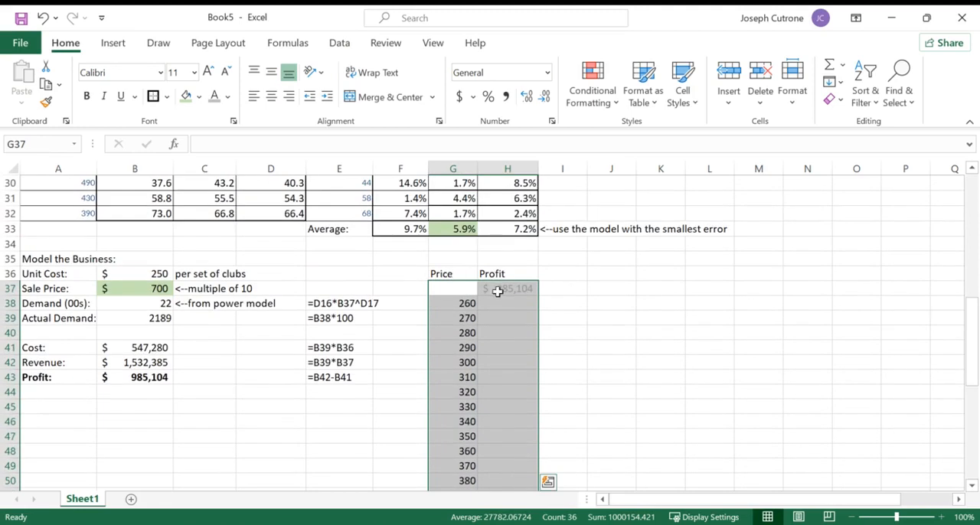
pyautogui.click(336, 43)
pyautogui.click(683, 98)
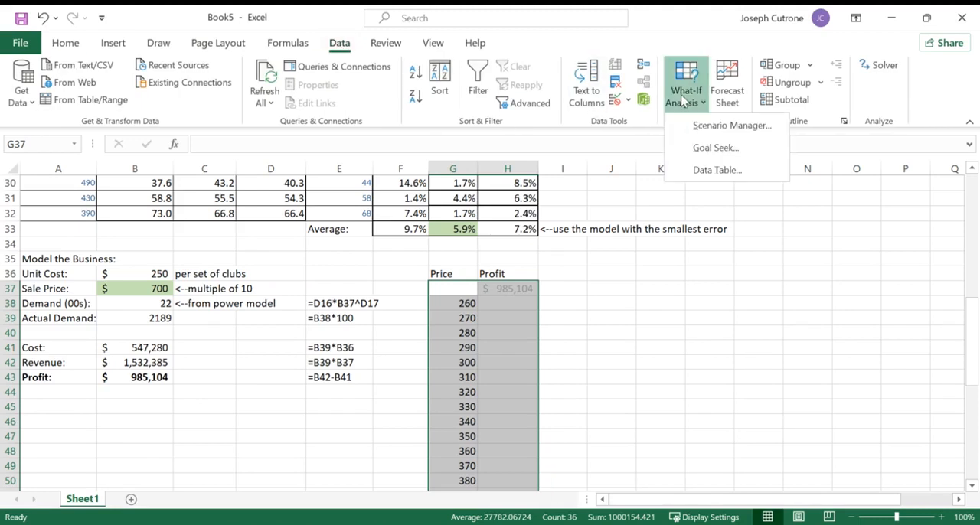
pyautogui.click(715, 169)
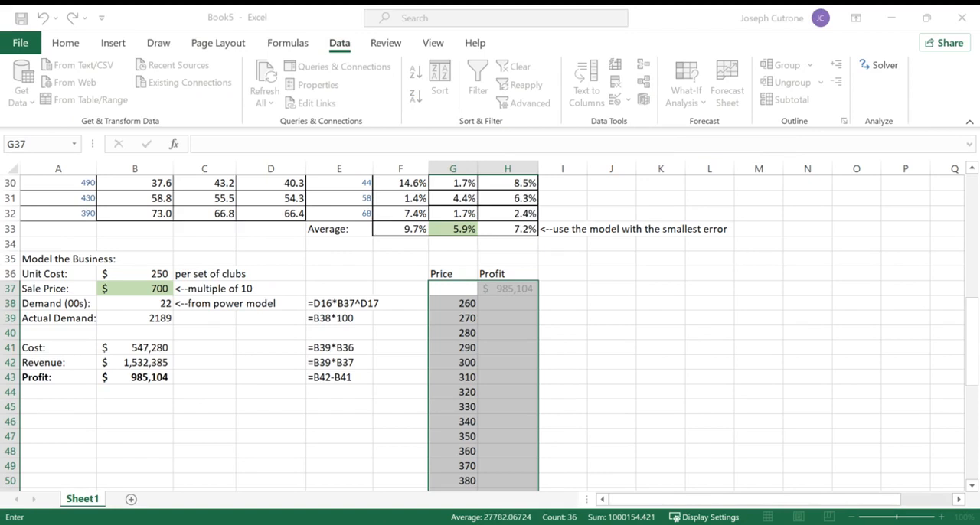
pyautogui.moveTo(554, 298); pyautogui.dragTo(730, 209)
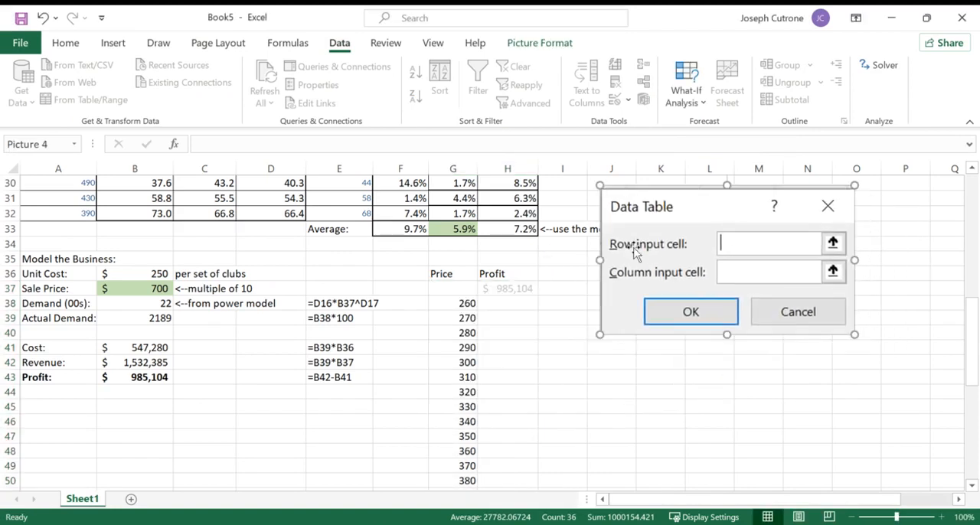
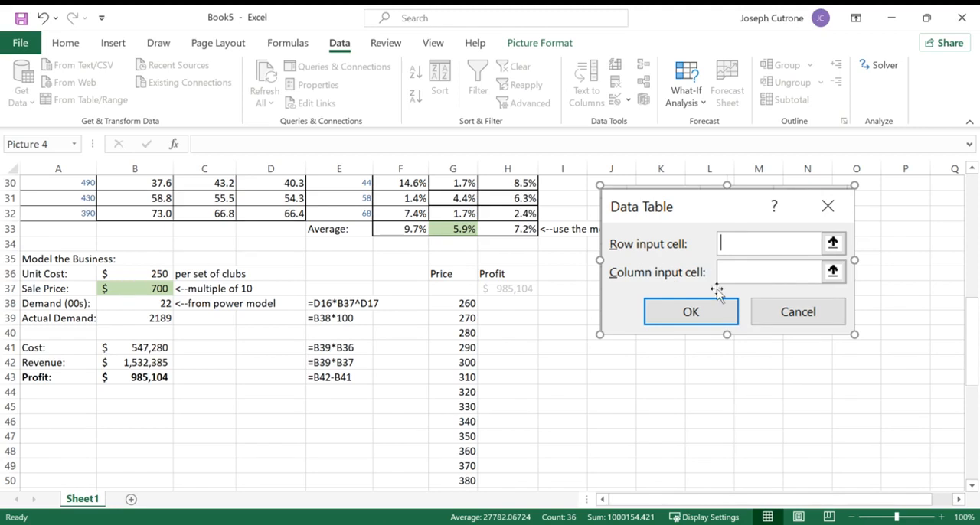
# - Complete the data table with B37 as its column input cell and format the table as currency without decimals
pyautogui.moveTo(713, 206); pyautogui.dragTo(705, 263)
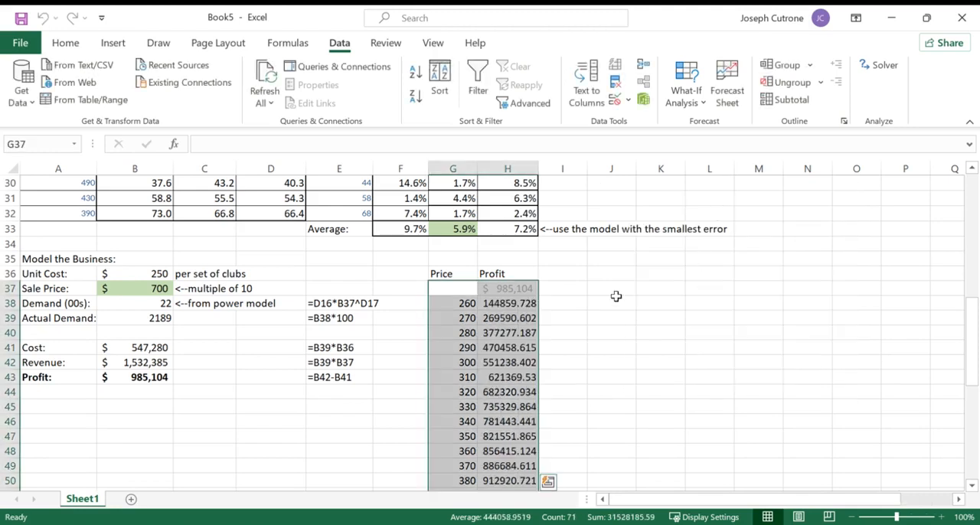
pyautogui.click(74, 44)
pyautogui.click(547, 72)
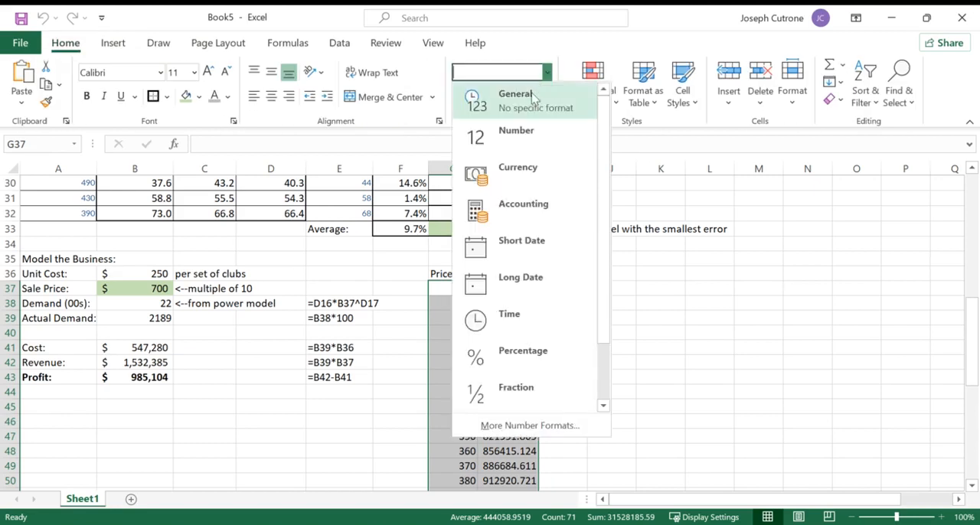
pyautogui.click(517, 167)
pyautogui.click(544, 96)
pyautogui.click(544, 96)
pyautogui.click(625, 298)
# - Examine the profits across the full range of prices to see where profit peaks
pyautogui.scroll(-1, 625, 299)
pyautogui.scroll(-3, 625, 298)
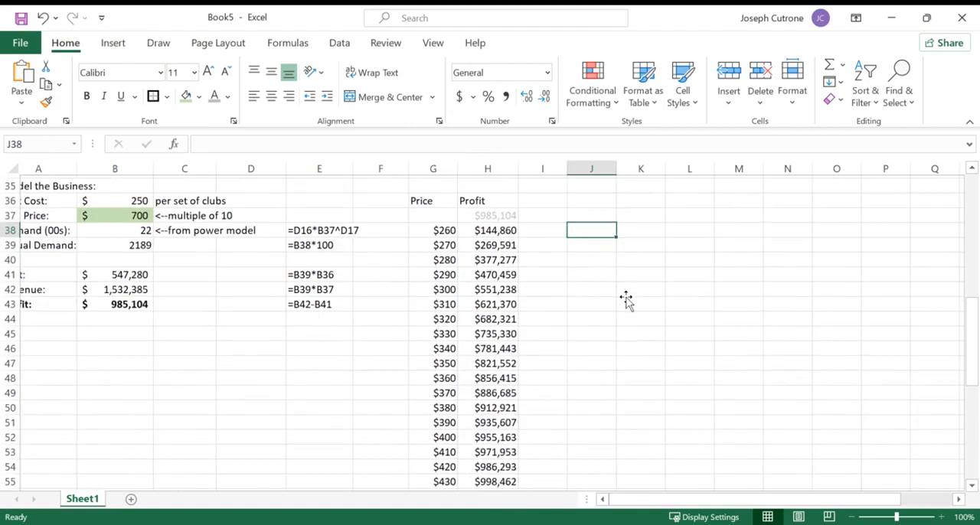
pyautogui.scroll(-5, 625, 297)
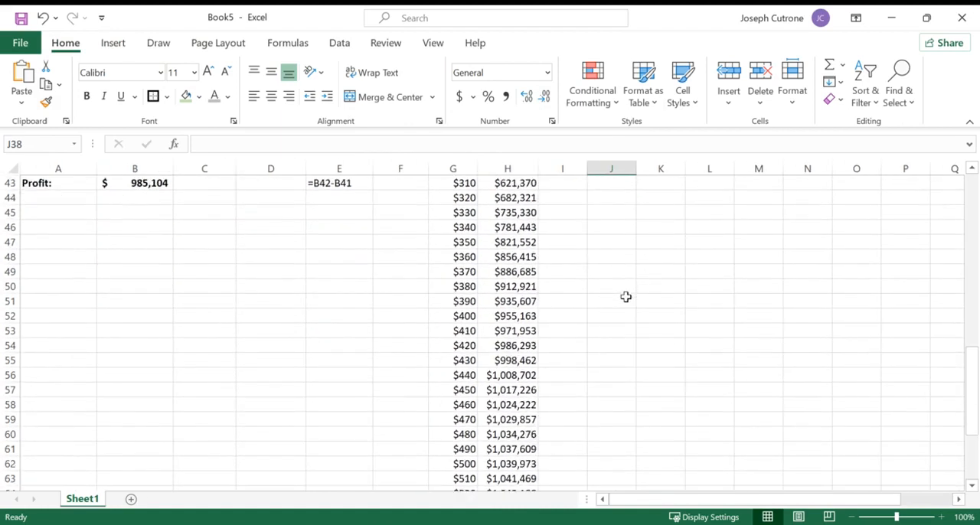
pyautogui.scroll(-2, 625, 297)
pyautogui.scroll(1, 623, 300)
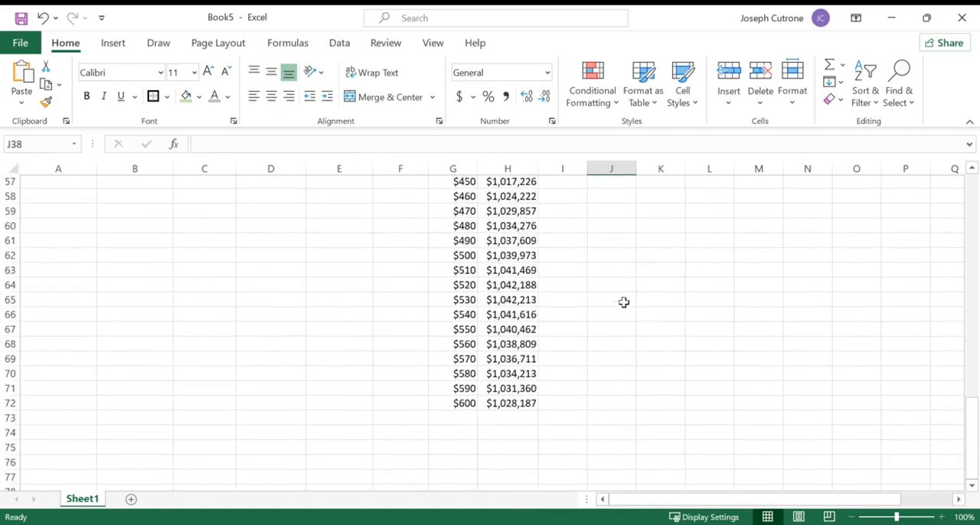
pyautogui.scroll(5, 623, 302)
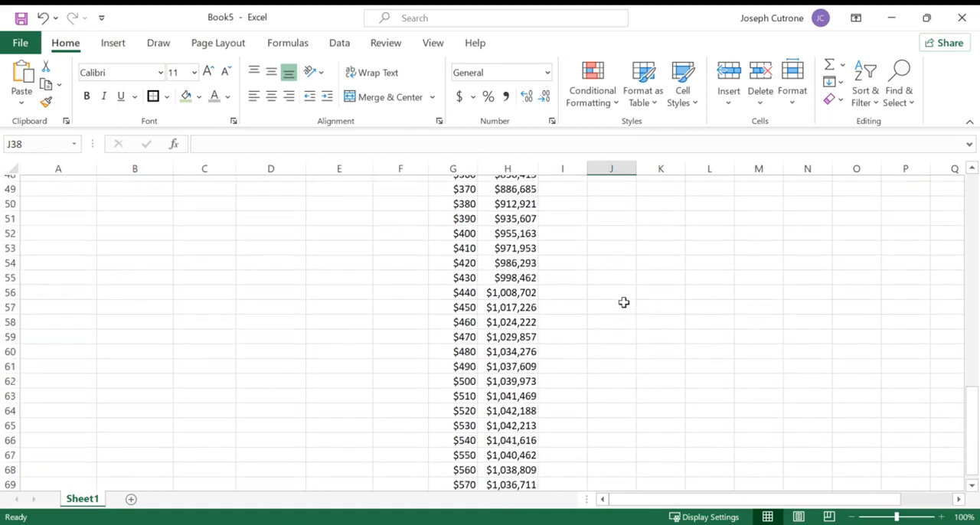
pyautogui.scroll(2, 624, 302)
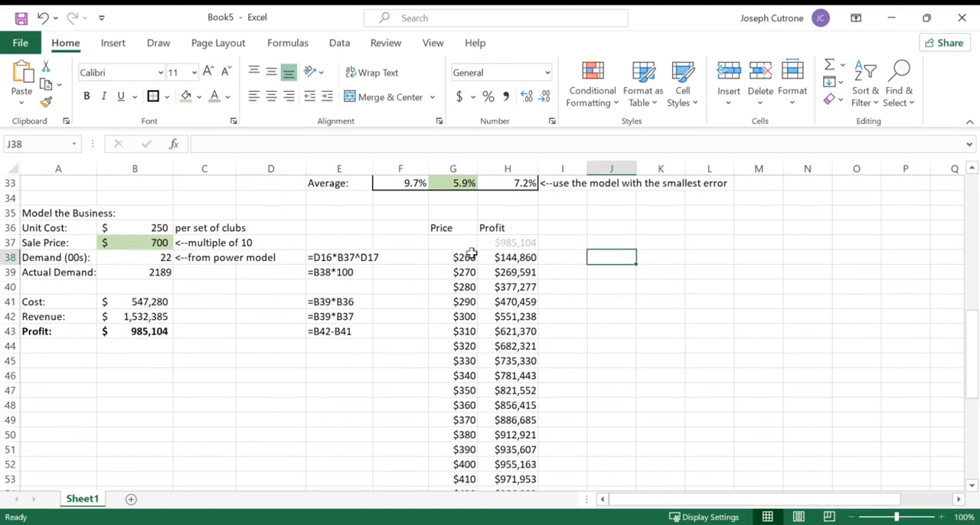
# - Insert a scatter chart of profit against price from G38:H72
pyautogui.moveTo(463, 258); pyautogui.dragTo(508, 466)
pyautogui.click(508, 473)
pyautogui.click(509, 461)
pyautogui.click(114, 43)
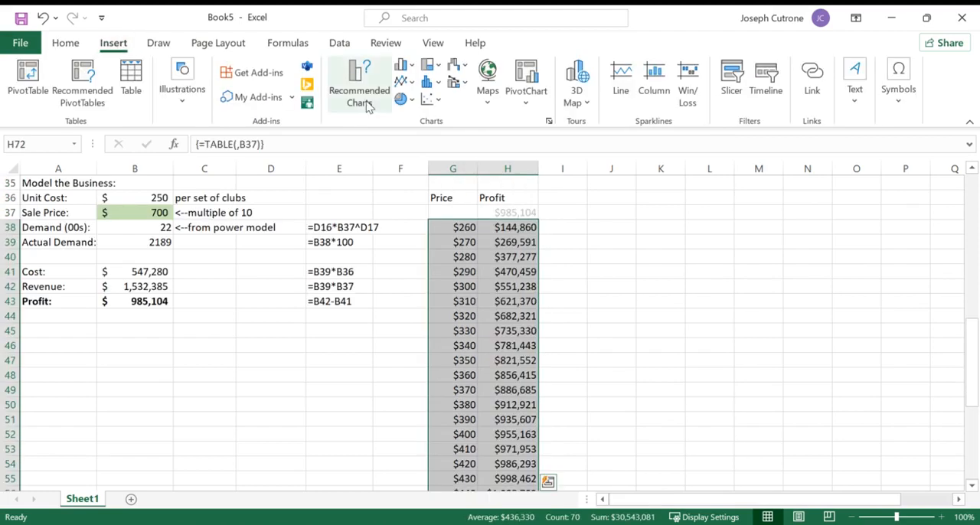
pyautogui.click(432, 99)
pyautogui.click(429, 149)
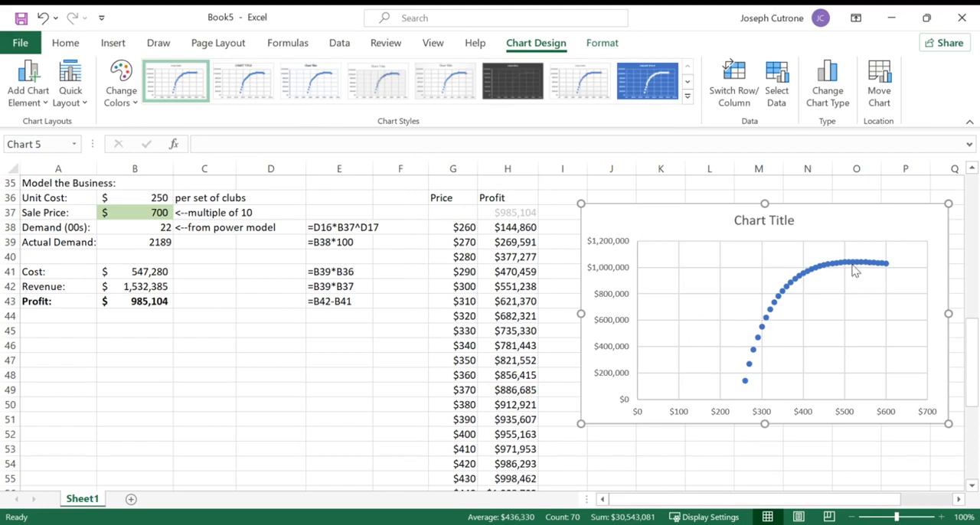
# - Extend the price-profit table from G73 with prices starting at 800 in steps of 100, and include those up to 1,000 in the chart
pyautogui.scroll(-7, 479, 380)
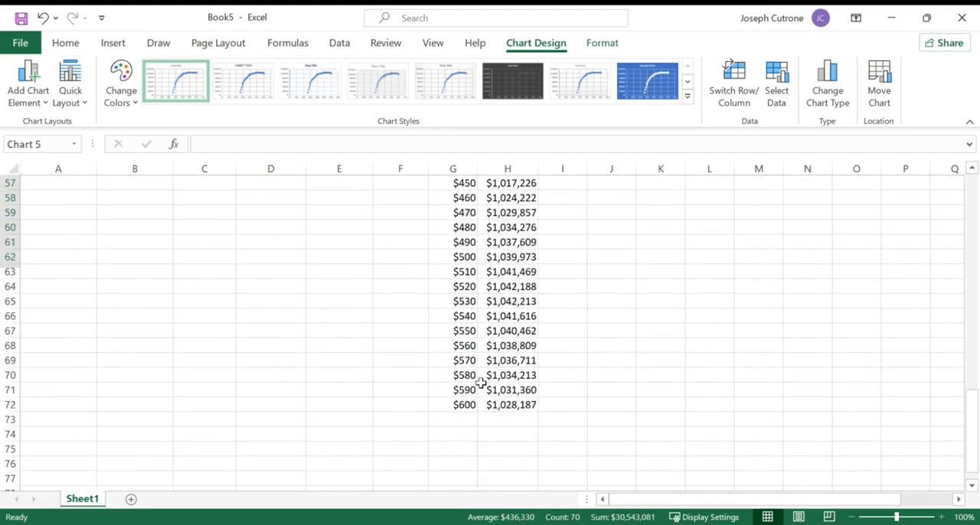
pyautogui.click(466, 419)
pyautogui.write('800')
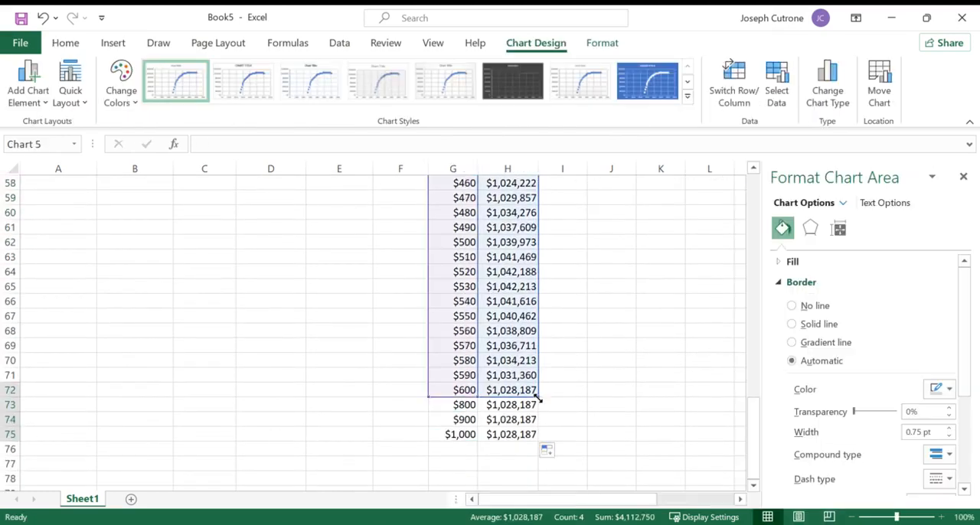
pyautogui.moveTo(536, 400); pyautogui.dragTo(536, 437)
pyautogui.scroll(2, 568, 421)
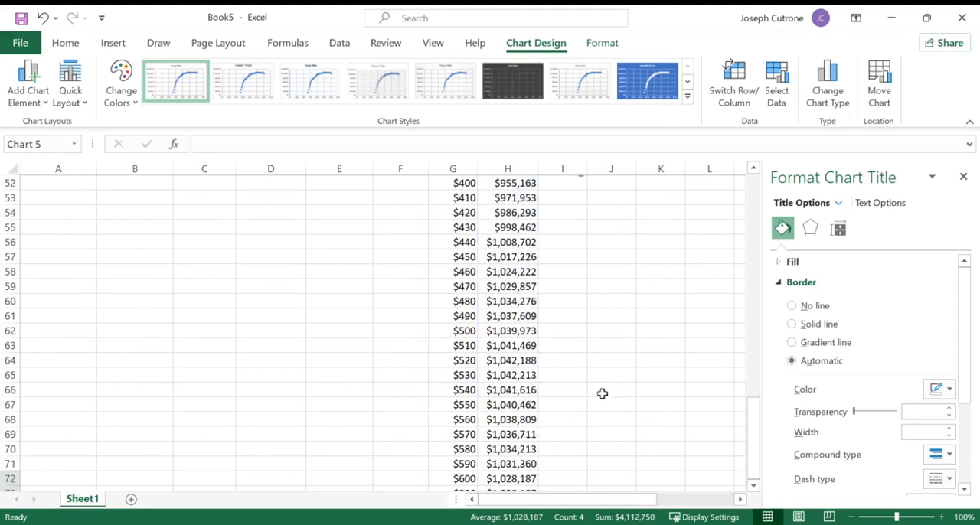
pyautogui.click(963, 177)
pyautogui.scroll(6, 726, 306)
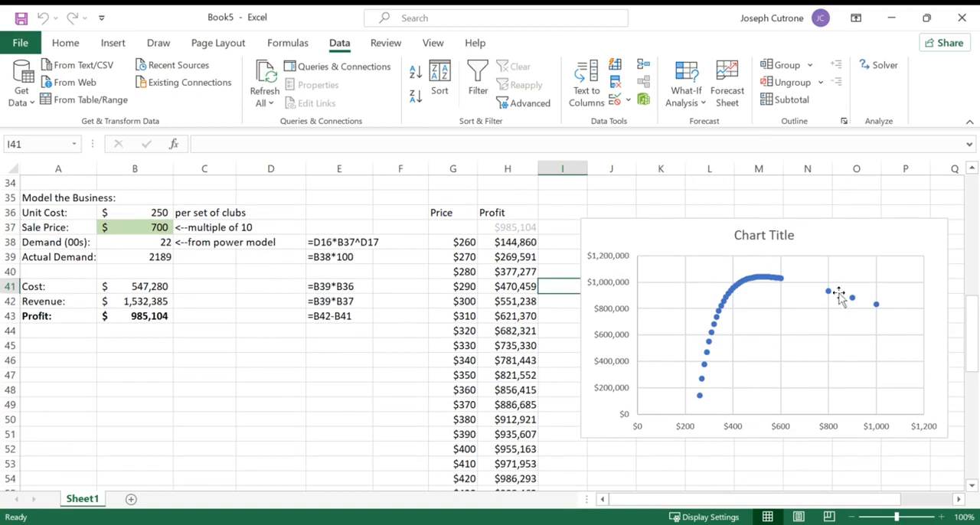
# - Move the price-profit scatter chart farther from the Profit column so that it starts near column K
pyautogui.scroll(-12, 535, 396)
pyautogui.scroll(-1, 536, 395)
pyautogui.scroll(2, 536, 396)
pyautogui.scroll(11, 536, 395)
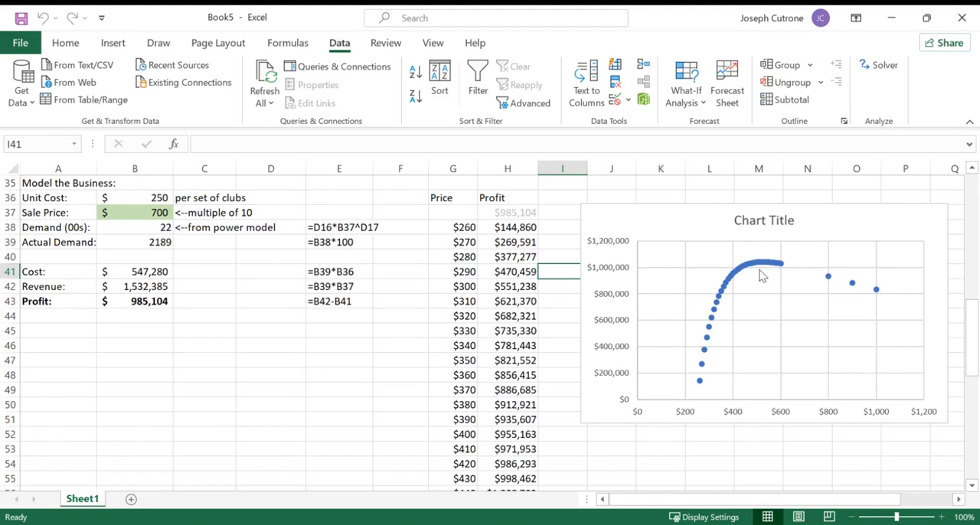
pyautogui.click(682, 221)
pyautogui.click(574, 271)
# - Move the two problem-statement pictures at the start of the sheet so they begin near column H and show their full text
pyautogui.scroll(-1, 499, 286)
pyautogui.scroll(7, 495, 289)
pyautogui.scroll(5, 494, 290)
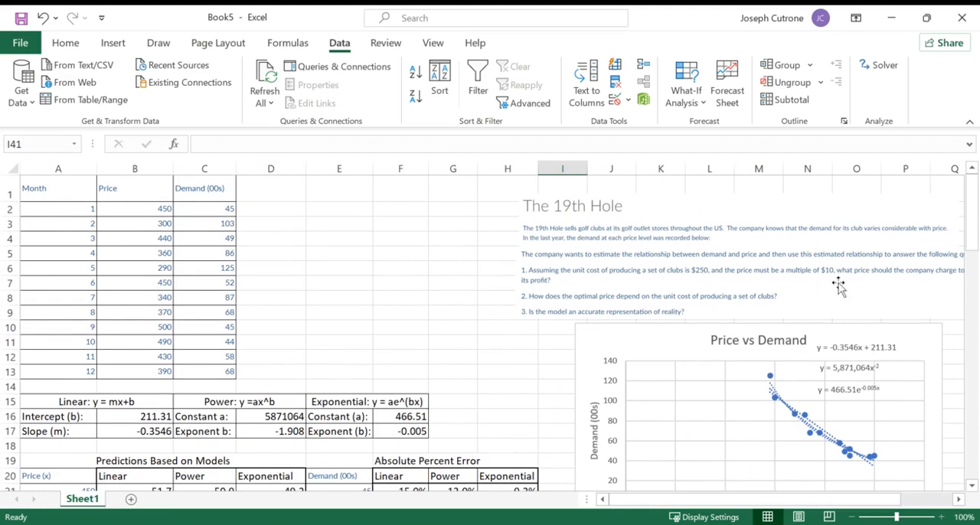
pyautogui.click(894, 295)
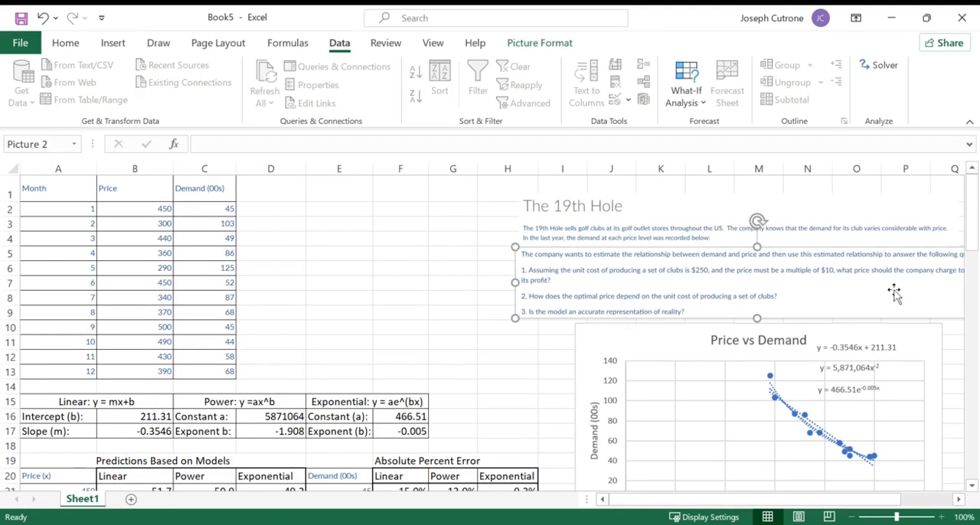
pyautogui.moveTo(880, 281); pyautogui.dragTo(825, 280)
pyautogui.click(848, 227)
pyautogui.moveTo(848, 227); pyautogui.dragTo(800, 234)
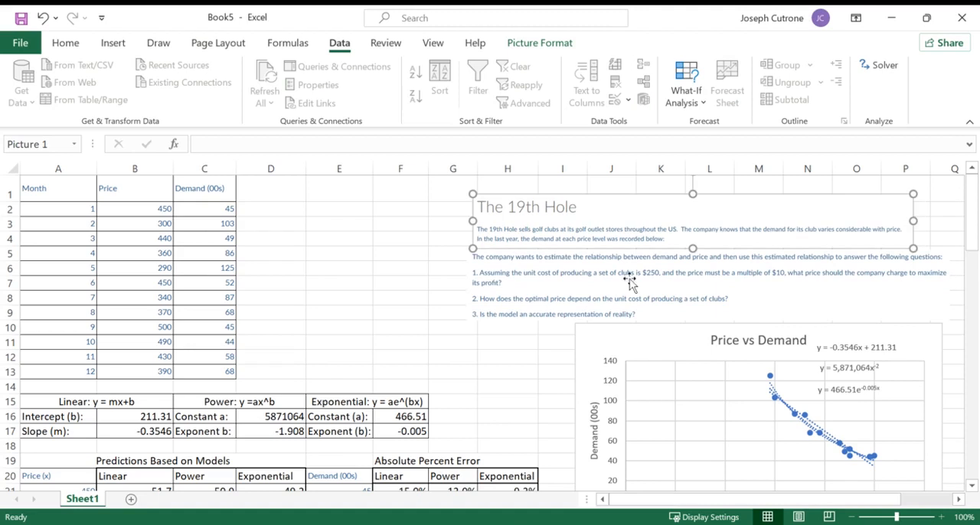
pyautogui.click(431, 312)
# - Apply conditional formatting to the profits in H38:H83 that highlights the maximum profit in green
pyautogui.scroll(-9, 431, 313)
pyautogui.scroll(-5, 431, 312)
pyautogui.scroll(2, 431, 313)
pyautogui.scroll(-4, 431, 312)
pyautogui.scroll(-6, 431, 312)
pyautogui.moveTo(517, 465); pyautogui.dragTo(501, 227)
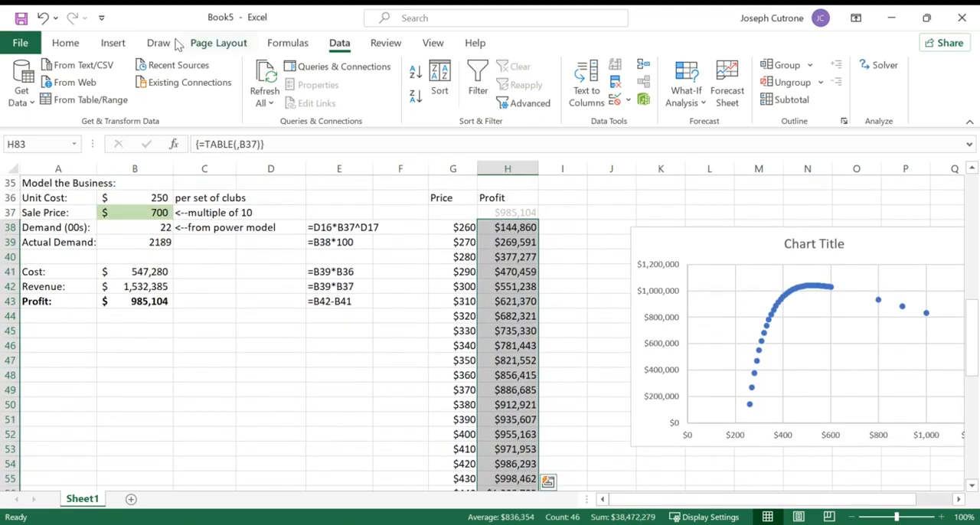
pyautogui.click(65, 42)
pyautogui.click(594, 95)
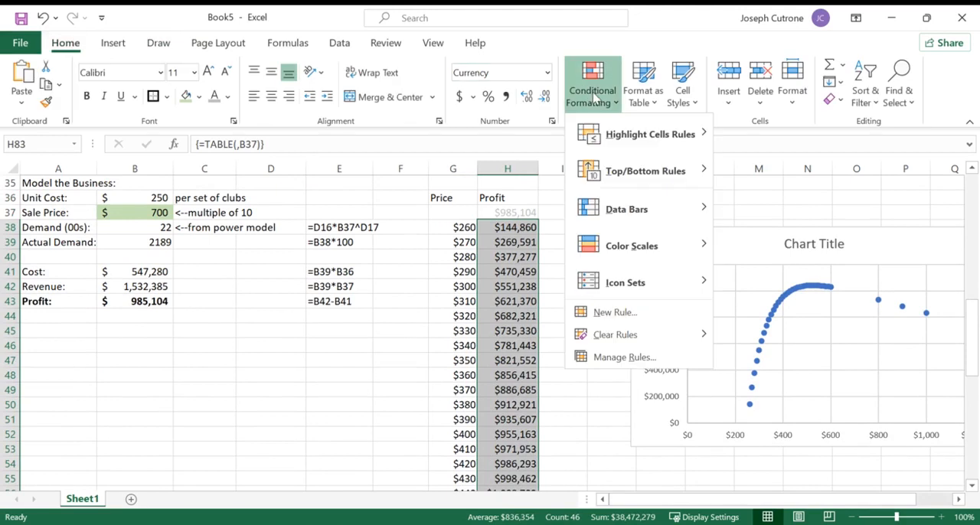
pyautogui.moveTo(650, 134)
pyautogui.click(773, 245)
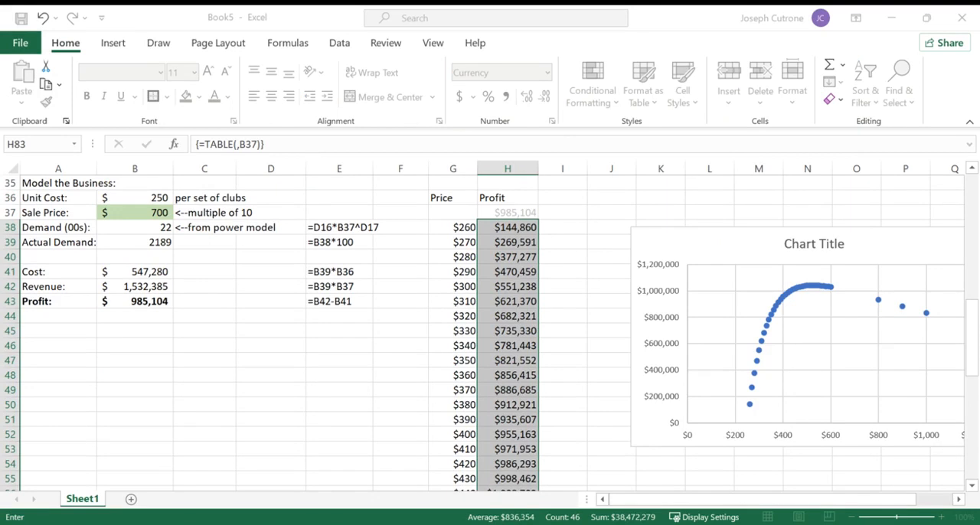
pyautogui.scroll(-9, 510, 226)
pyautogui.press('Escape')
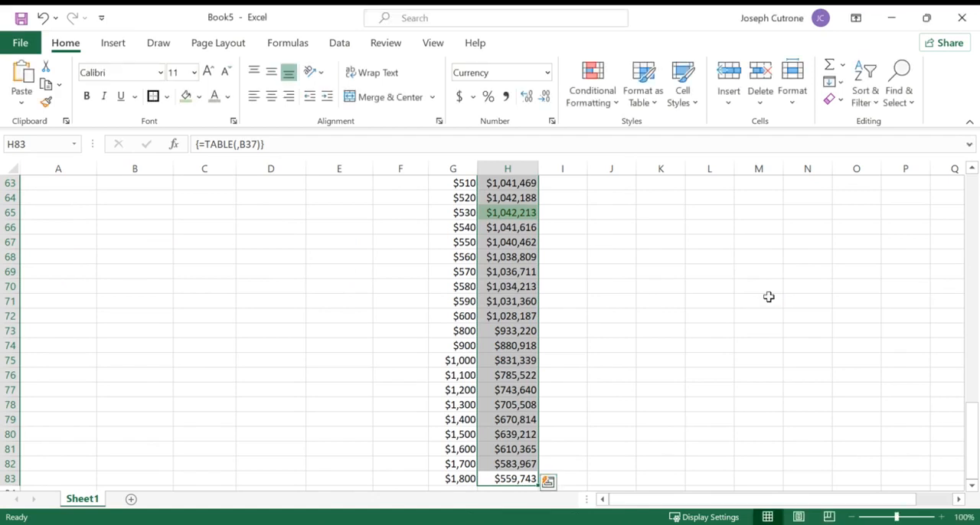
pyautogui.scroll(4, 601, 326)
pyautogui.click(602, 326)
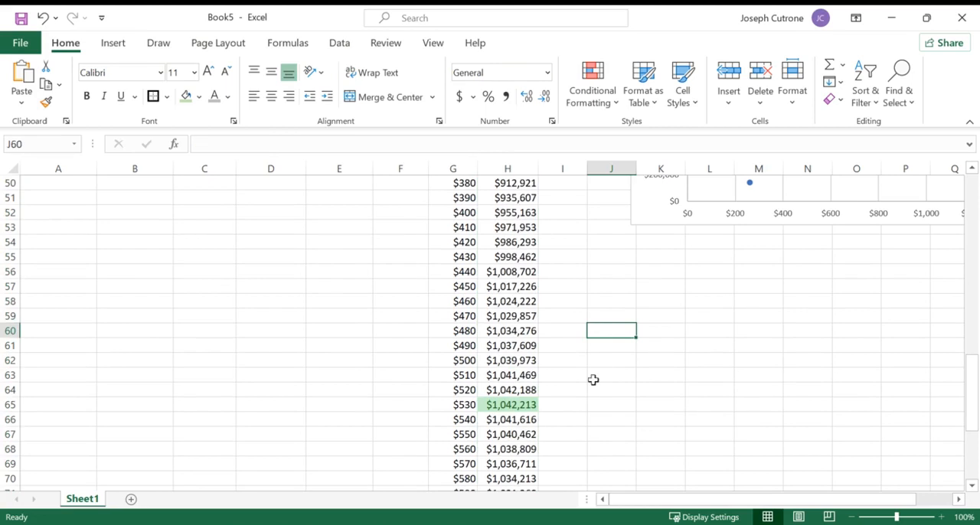
# - Enter the answer "a) Sell at a price of $530 for a profi of $1,042,213" in J56
pyautogui.click(504, 405)
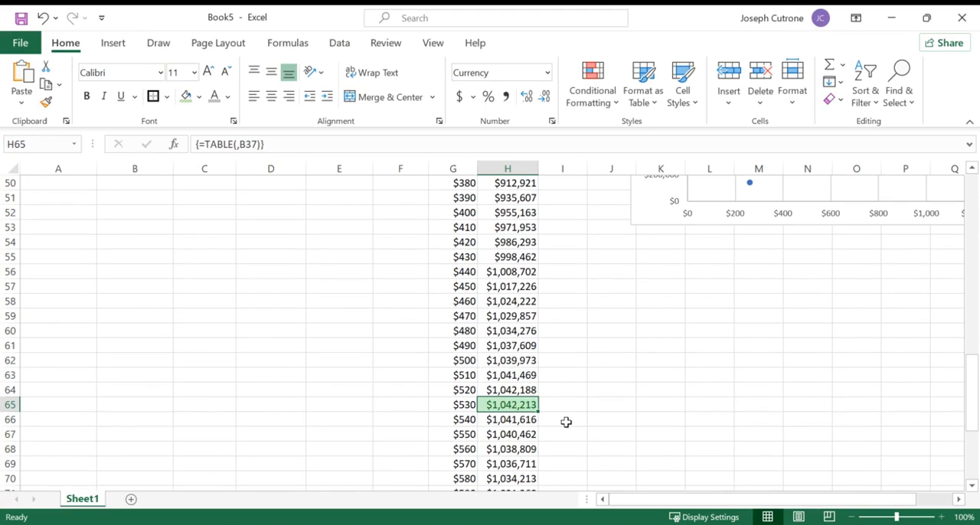
pyautogui.click(615, 274)
pyautogui.write('a)')
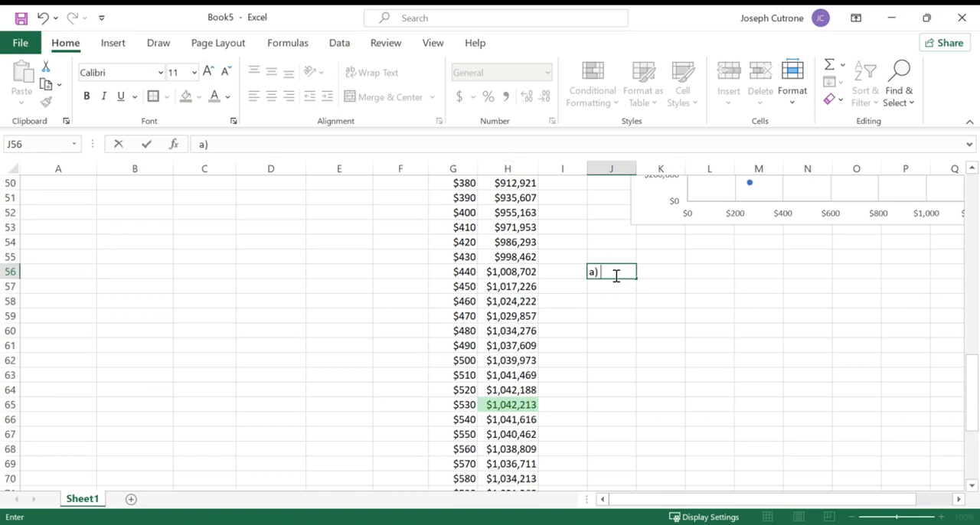
pyautogui.write(' Sell at a price of $530 for a profi o')
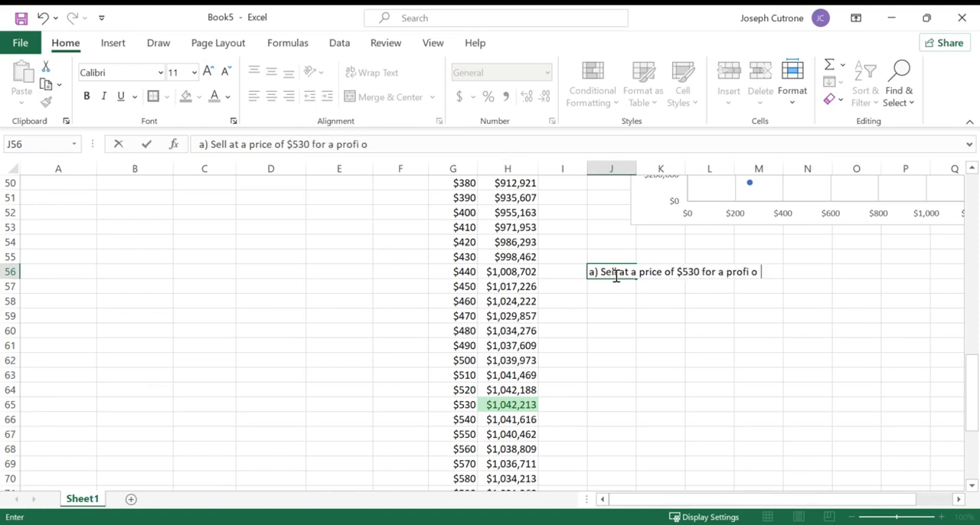
pyautogui.write('f $1.042, 213')
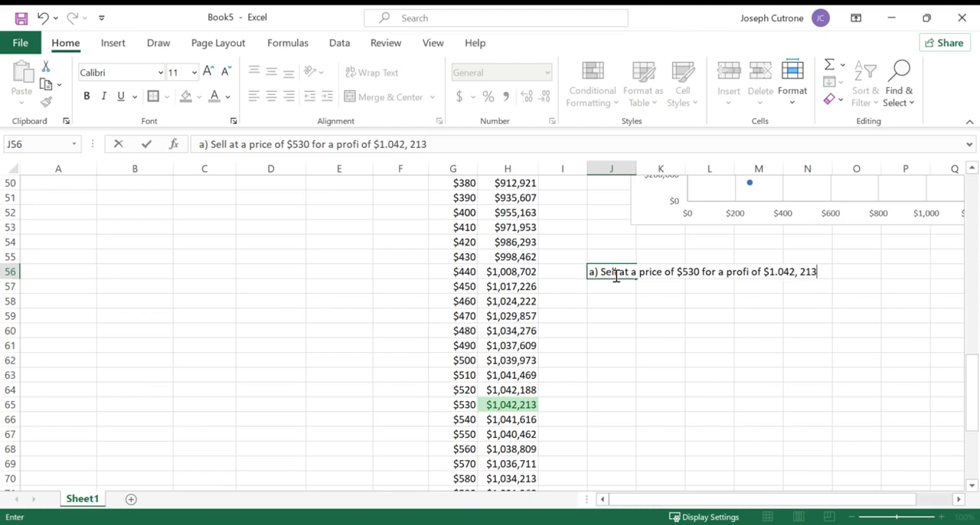
pyautogui.press('BackSpace')
pyautogui.press('BackSpace')
pyautogui.press('BackSpace')
pyautogui.write('213')
pyautogui.click(389, 145)
pyautogui.press('BackSpace')
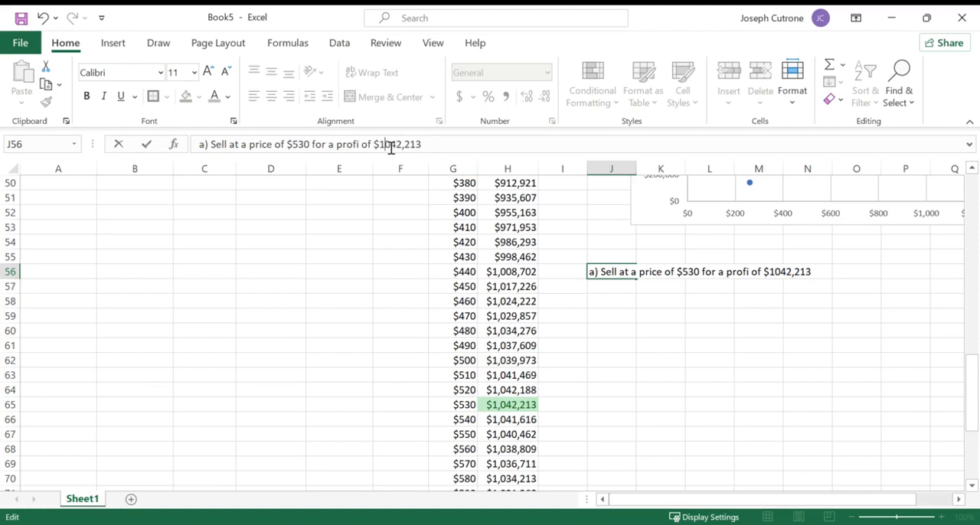
pyautogui.write(',')
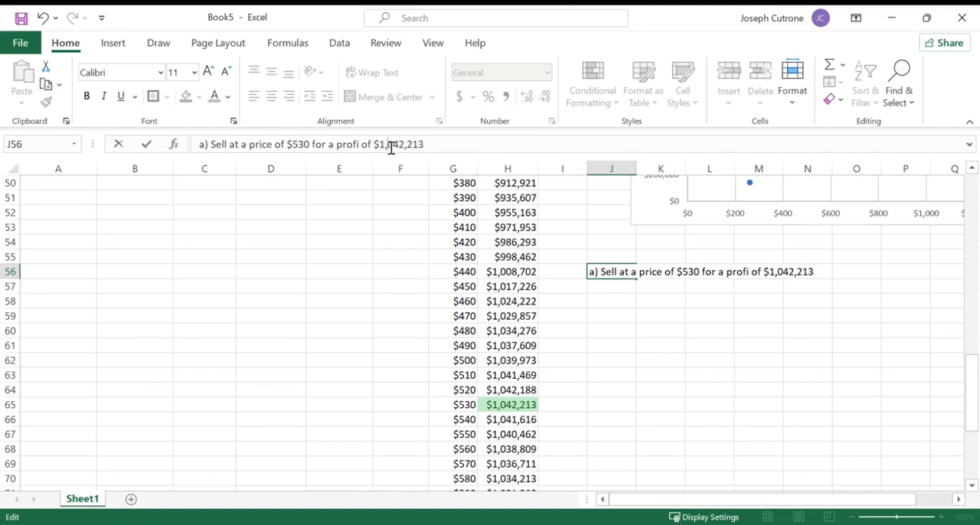
pyautogui.press('Return')
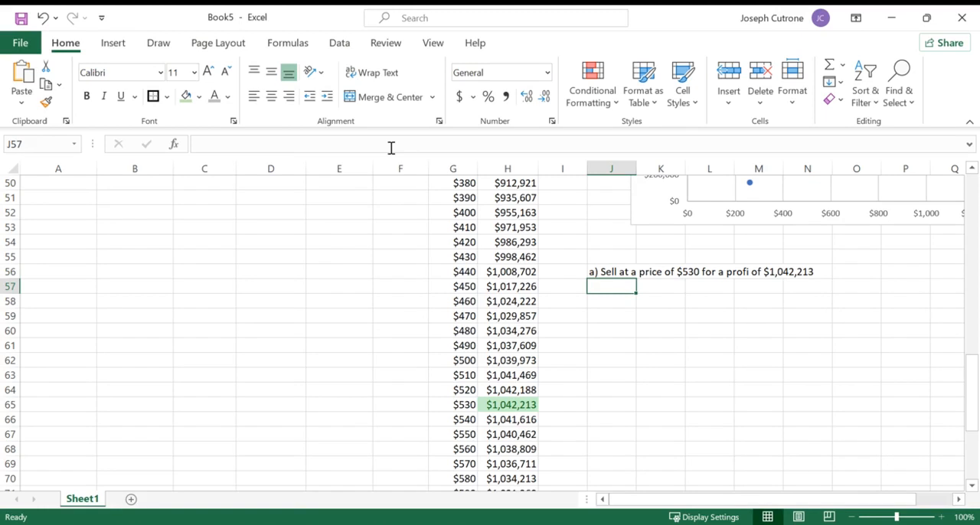
# - Give the unit cost in B36 the same green fill as the sale price
pyautogui.scroll(16, 335, 319)
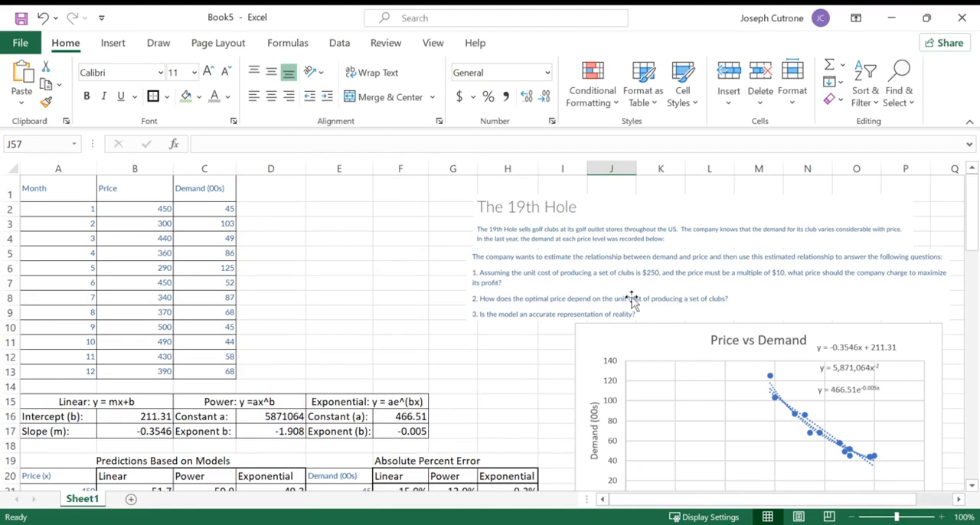
pyautogui.scroll(-2, 411, 319)
pyautogui.scroll(2, 411, 320)
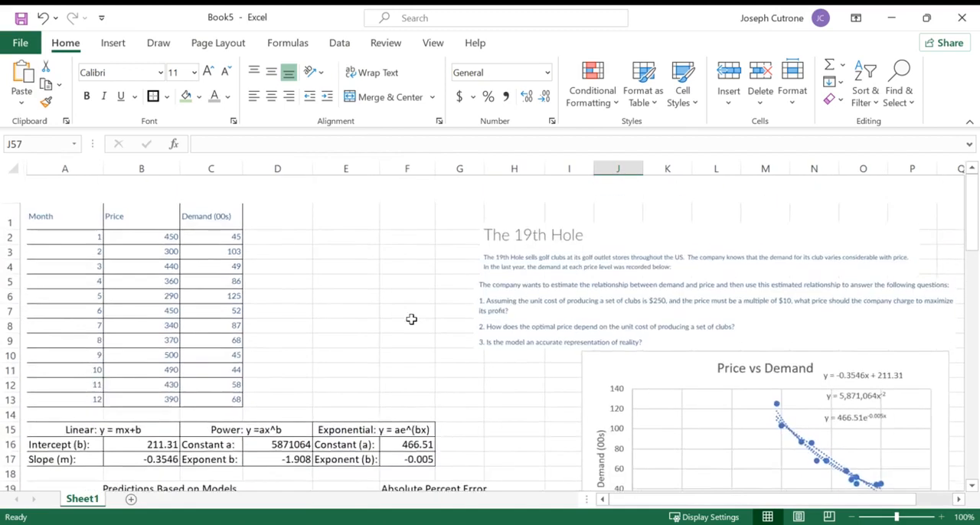
pyautogui.scroll(-7, 411, 319)
pyautogui.scroll(-2, 412, 319)
pyautogui.scroll(1, 411, 319)
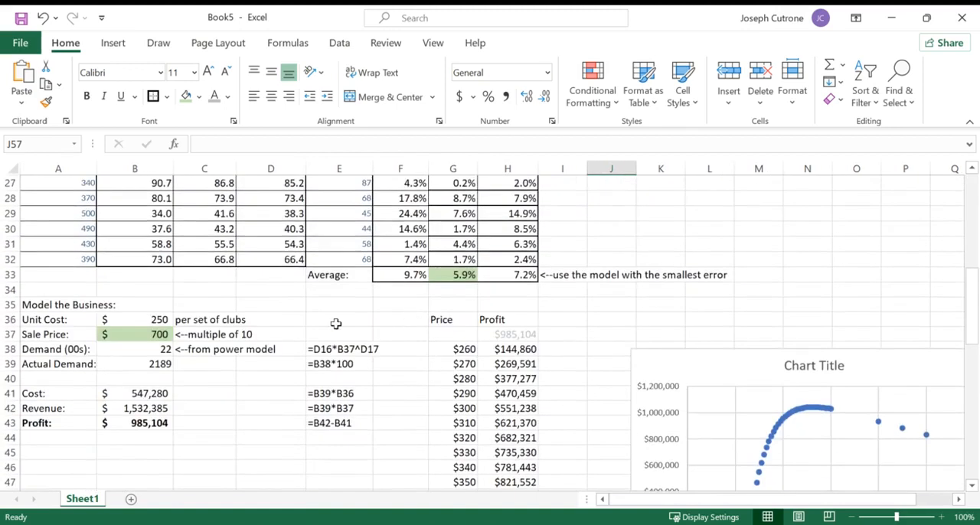
pyautogui.click(151, 320)
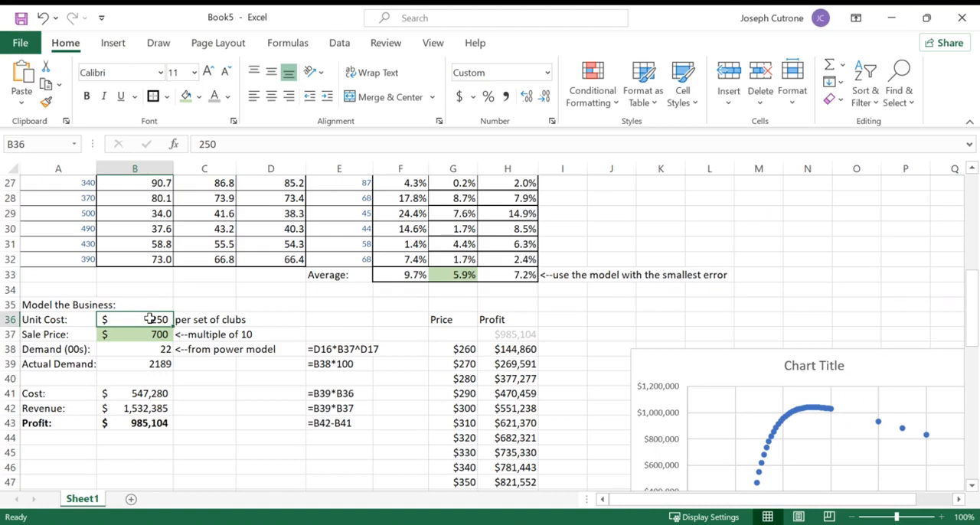
pyautogui.click(186, 97)
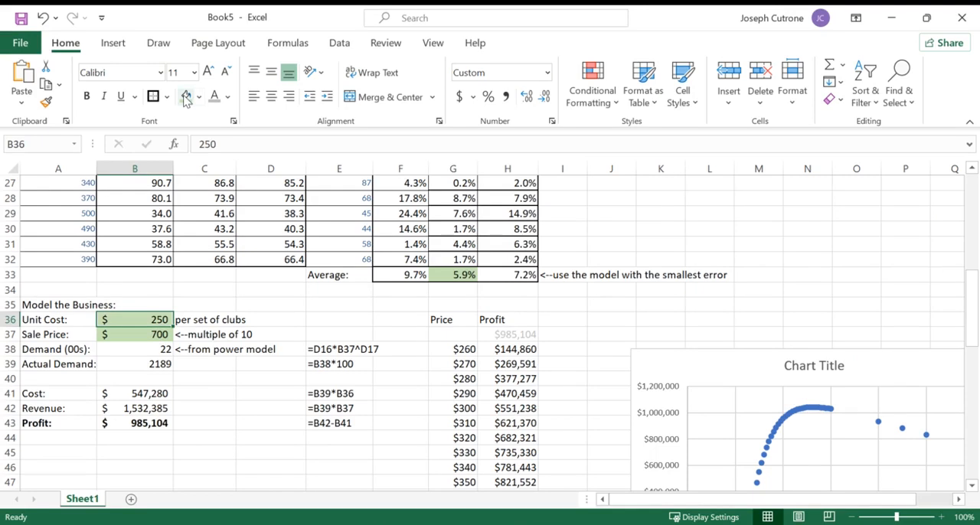
# - Copy the list of prices in G38:G83 into column G below the existing table, starting at G87
pyautogui.scroll(-2, 545, 294)
pyautogui.scroll(-1, 545, 293)
pyautogui.moveTo(456, 212); pyautogui.dragTo(519, 434)
pyautogui.scroll(-7, 518, 439)
pyautogui.scroll(-5, 518, 438)
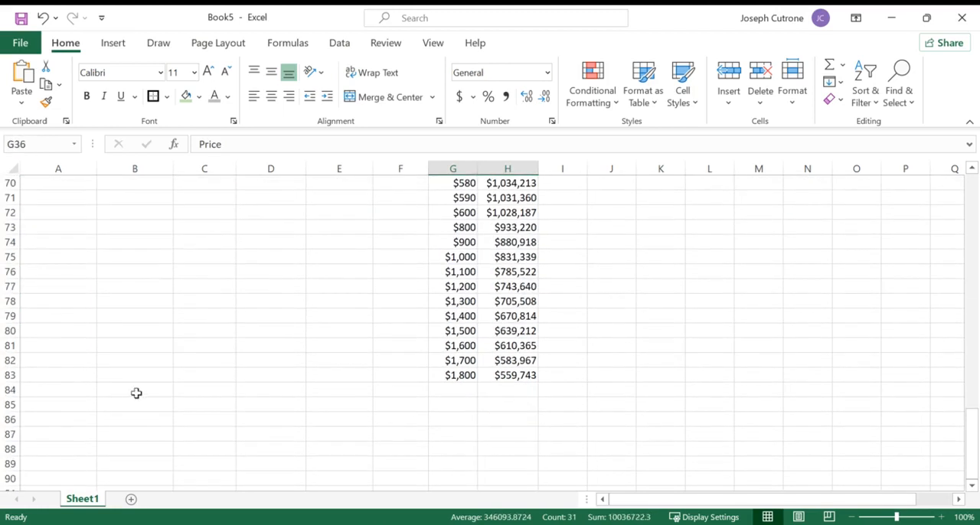
pyautogui.click(128, 405)
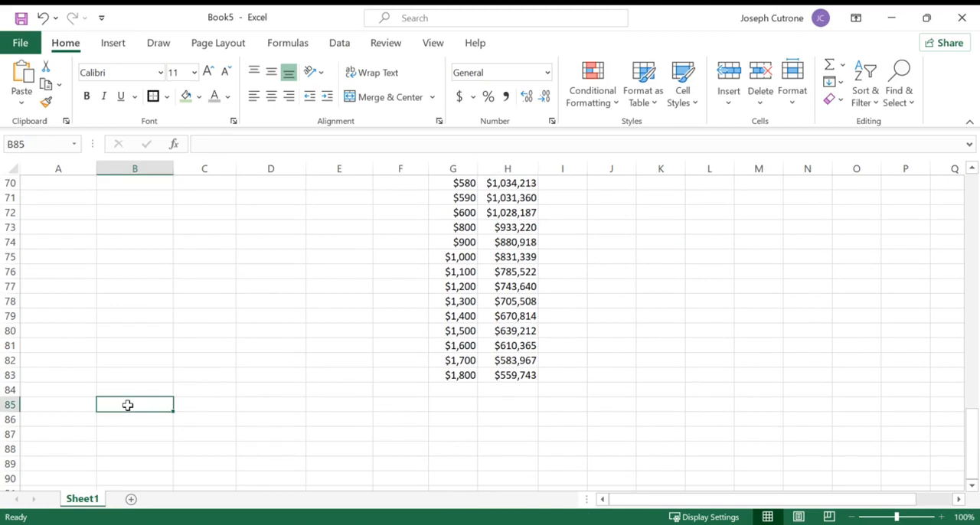
pyautogui.scroll(2, 128, 405)
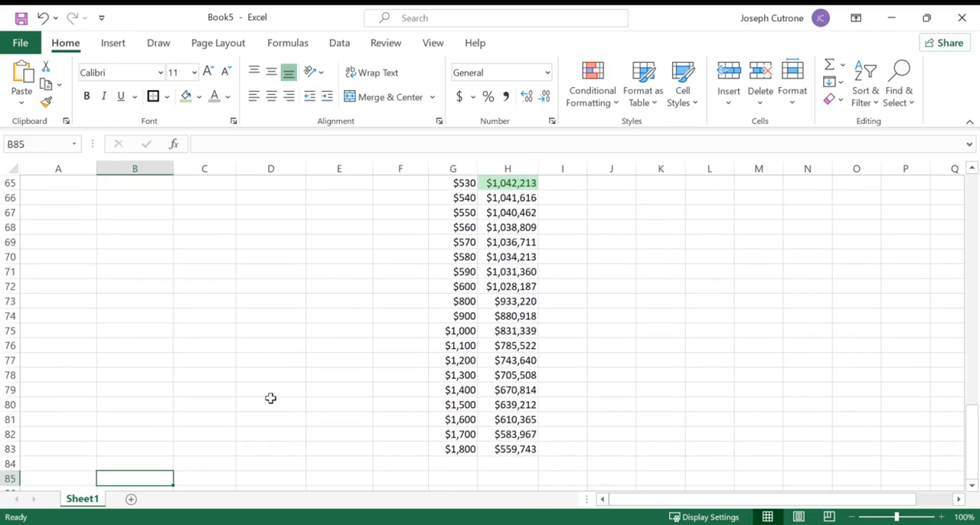
pyautogui.moveTo(462, 449); pyautogui.dragTo(460, 167)
pyautogui.hotkey('ctrl', 'c')
pyautogui.scroll(-10, 280, 376)
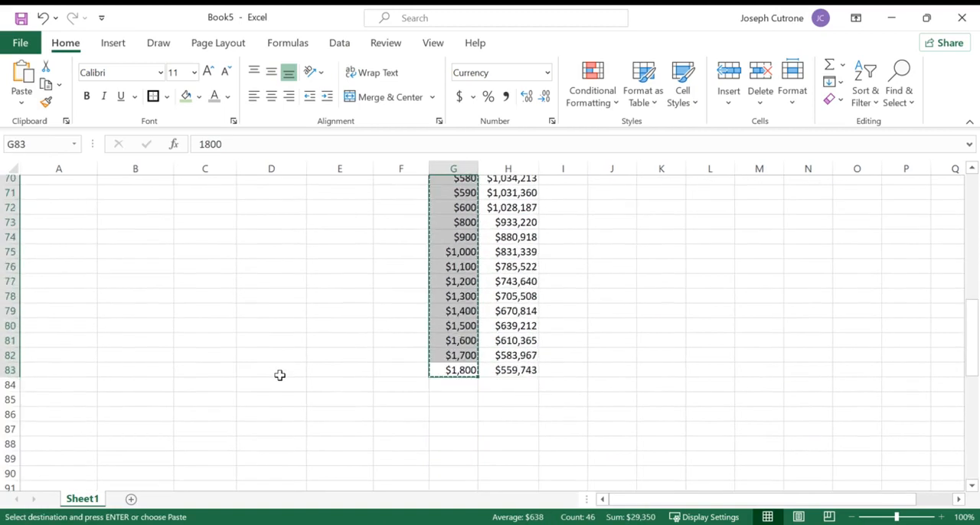
pyautogui.click(446, 284)
pyautogui.click(447, 301)
pyautogui.hotkey('ctrl', 'v')
# - Label the copied price list by entering "Price" in F87
pyautogui.click(448, 286)
pyautogui.click(403, 304)
pyautogui.click(404, 314)
pyautogui.click(402, 303)
pyautogui.write('Price')
pyautogui.press('Return')
pyautogui.click(403, 303)
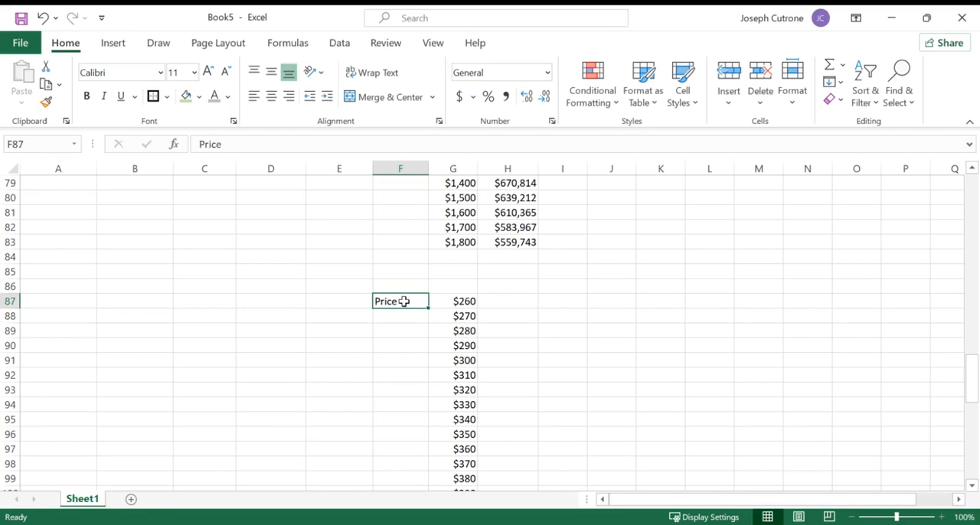
# - Fill H86:N86 with unit costs from 250 to 550 in increments of 50
pyautogui.click(500, 285)
pyautogui.write('250')
pyautogui.press('Tab')
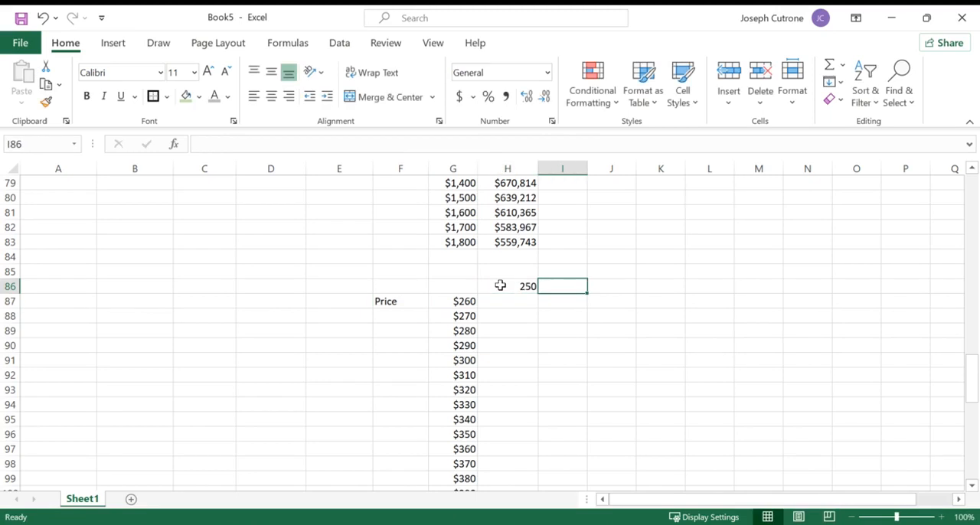
pyautogui.write('300')
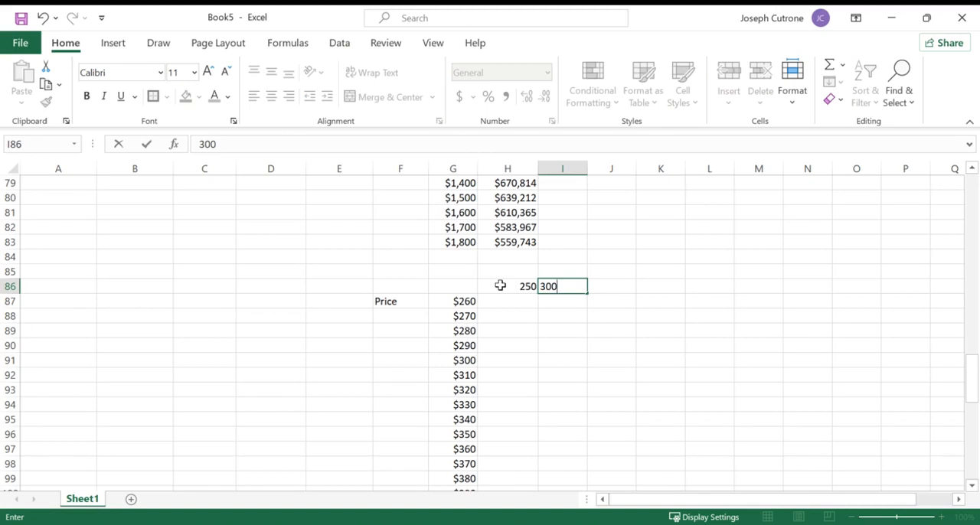
pyautogui.press('Tab')
pyautogui.moveTo(500, 285); pyautogui.dragTo(826, 303)
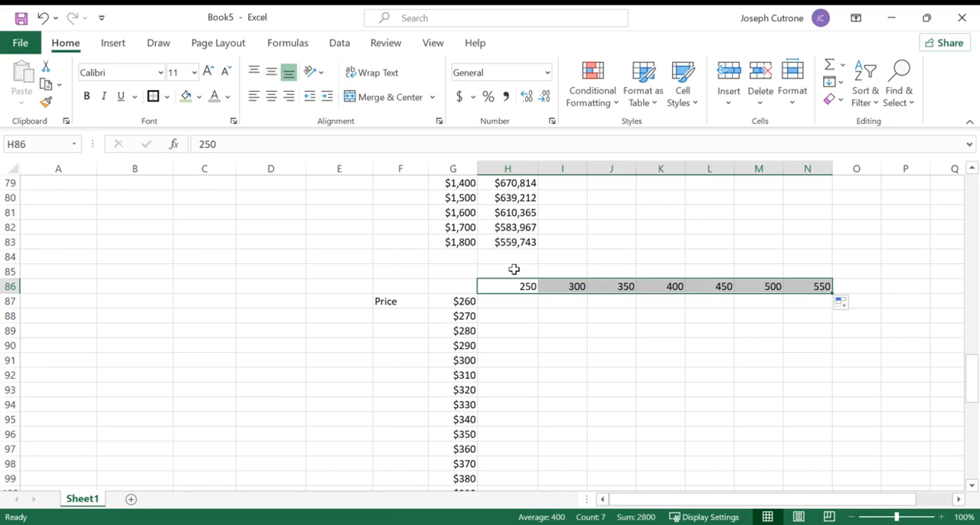
# - Enter the heading "Unit Cost" in H85 above the row of unit costs
pyautogui.click(469, 299)
pyautogui.click(505, 272)
pyautogui.write('Unit Cost')
pyautogui.press('Return')
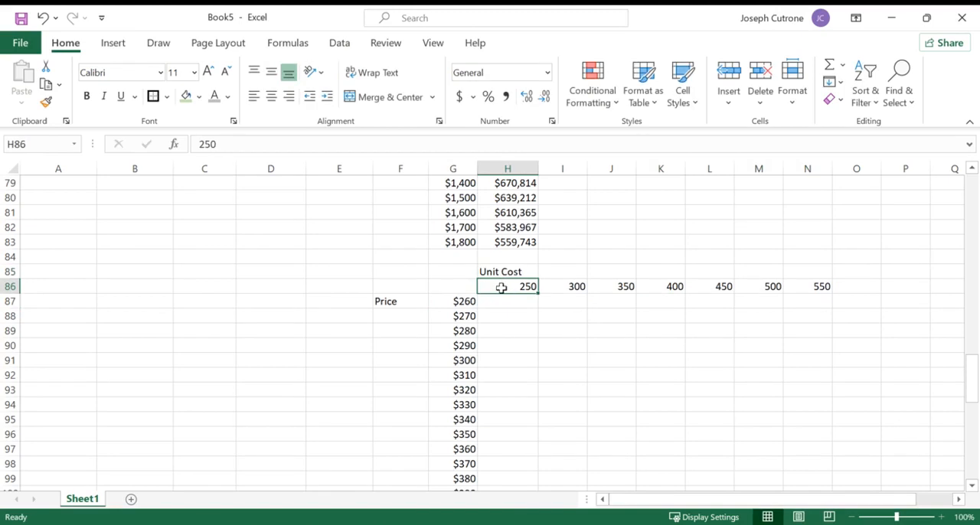
# - Link corner cell G86 to the profit with =B43 and give it the light gray font color
pyautogui.click(459, 283)
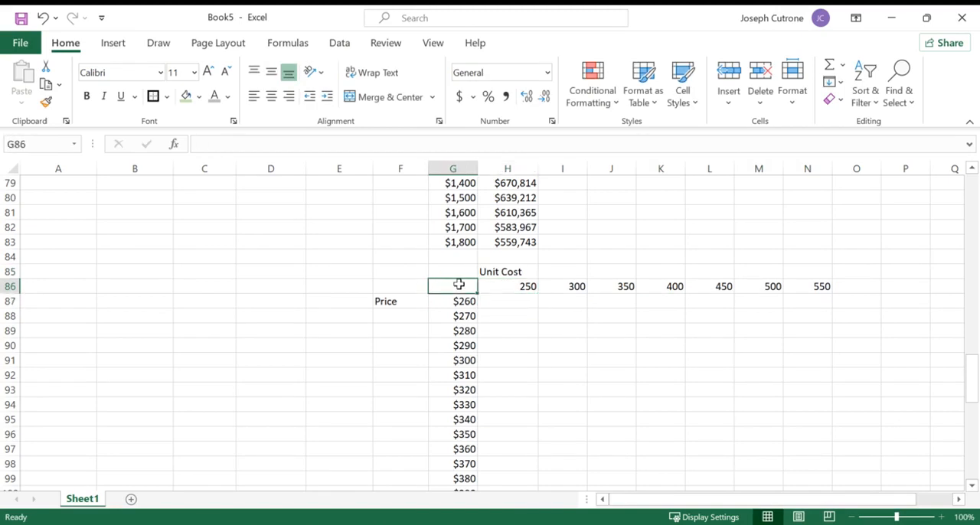
pyautogui.write('=')
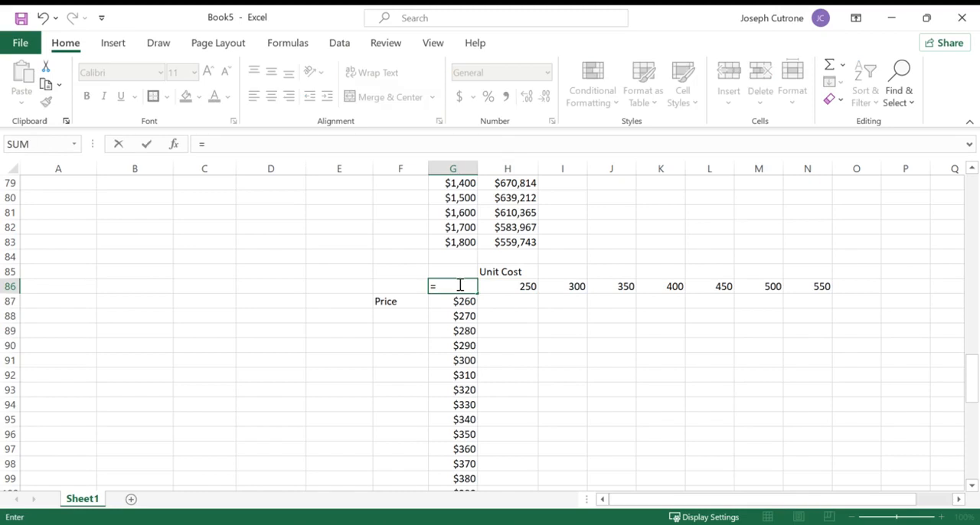
pyautogui.scroll(17, 320, 293)
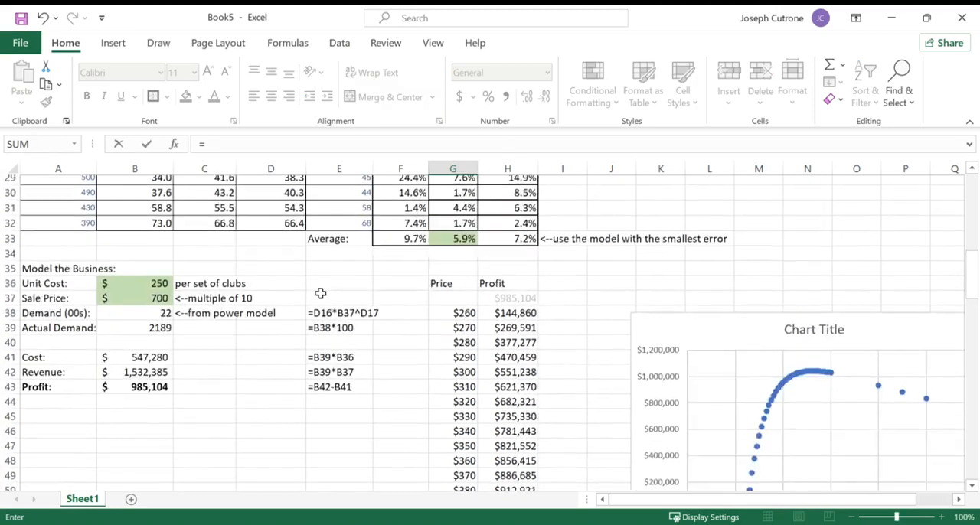
pyautogui.click(152, 393)
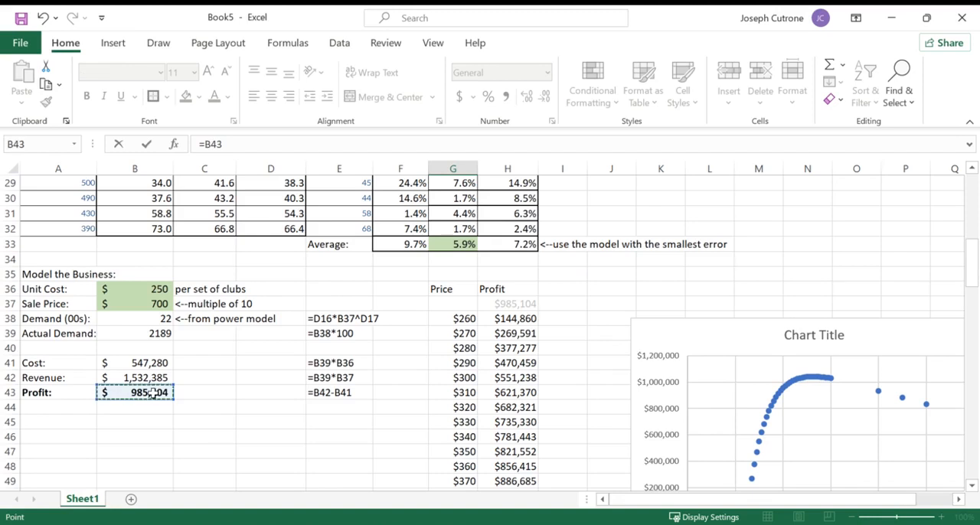
pyautogui.press('Return')
pyautogui.press('Up')
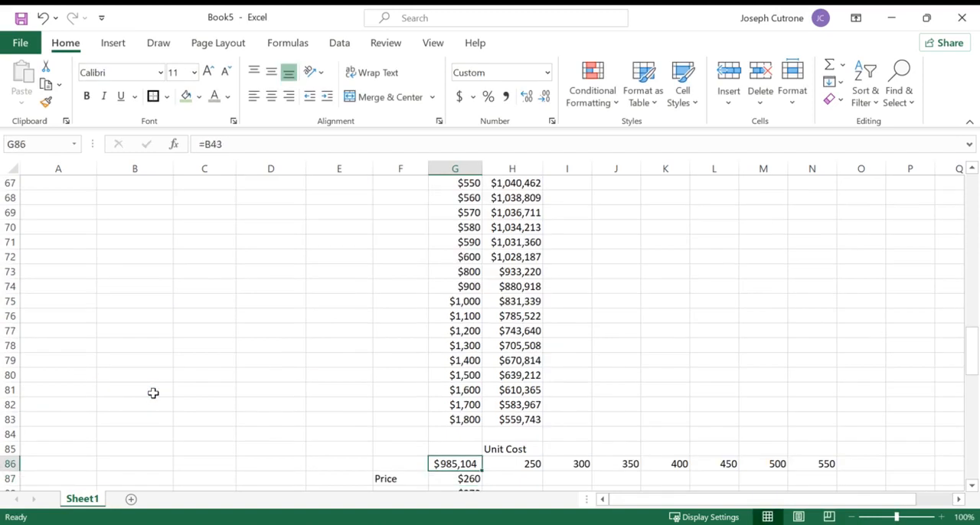
pyautogui.click(214, 96)
# - Merge and center the "Unit Cost" heading across H85:N85 and the "Price" label down F87:F132
pyautogui.scroll(-3, 335, 315)
pyautogui.scroll(-1, 334, 315)
pyautogui.moveTo(509, 272); pyautogui.dragTo(812, 272)
pyautogui.click(383, 98)
pyautogui.moveTo(401, 301); pyautogui.dragTo(411, 452)
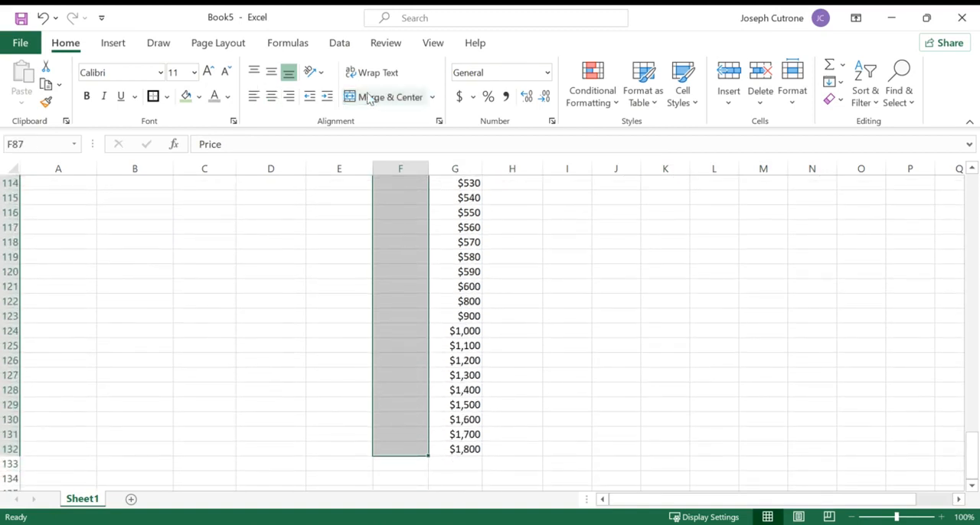
pyautogui.click(368, 98)
# - Create a two-variable data table over G86:N132 with B36 as row input cell and B37 as column input cell
pyautogui.scroll(1, 431, 335)
pyautogui.scroll(-2, 430, 334)
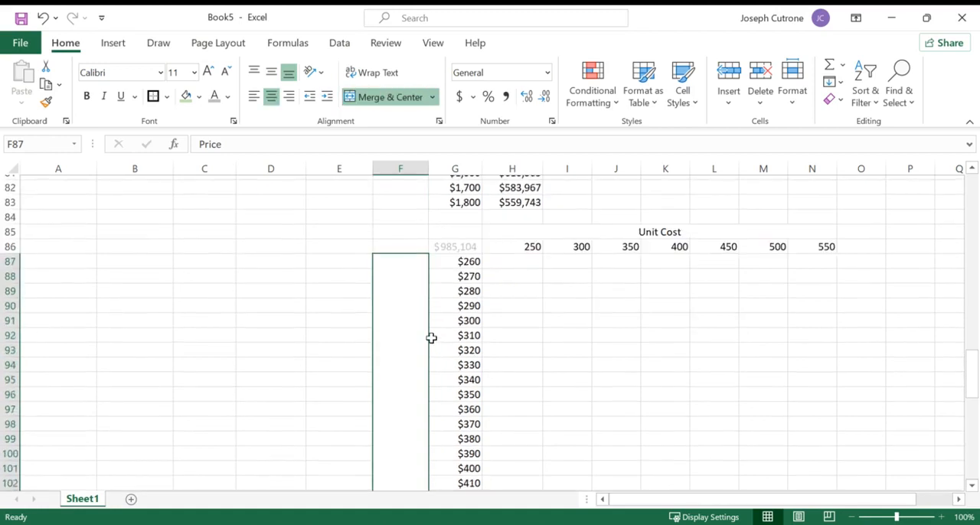
pyautogui.moveTo(446, 250); pyautogui.dragTo(796, 466)
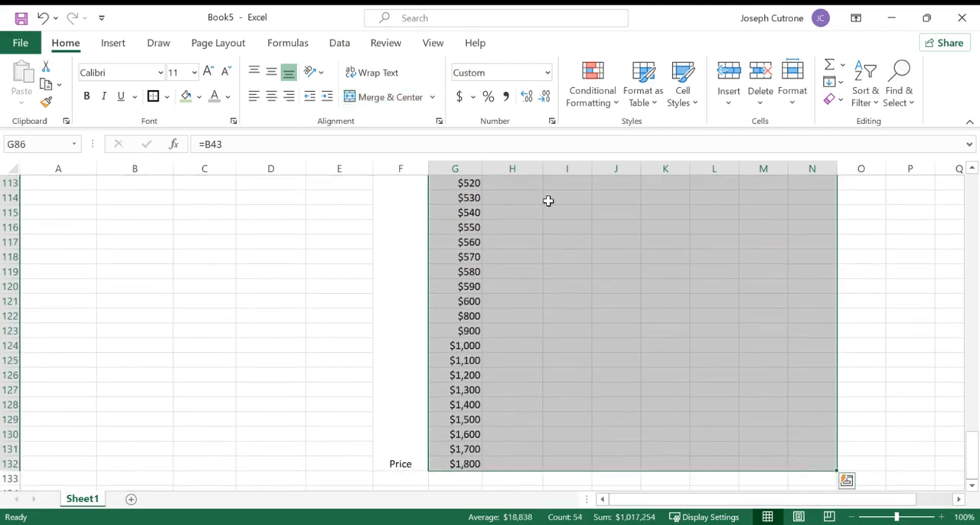
pyautogui.click(340, 46)
pyautogui.click(685, 91)
pyautogui.click(706, 177)
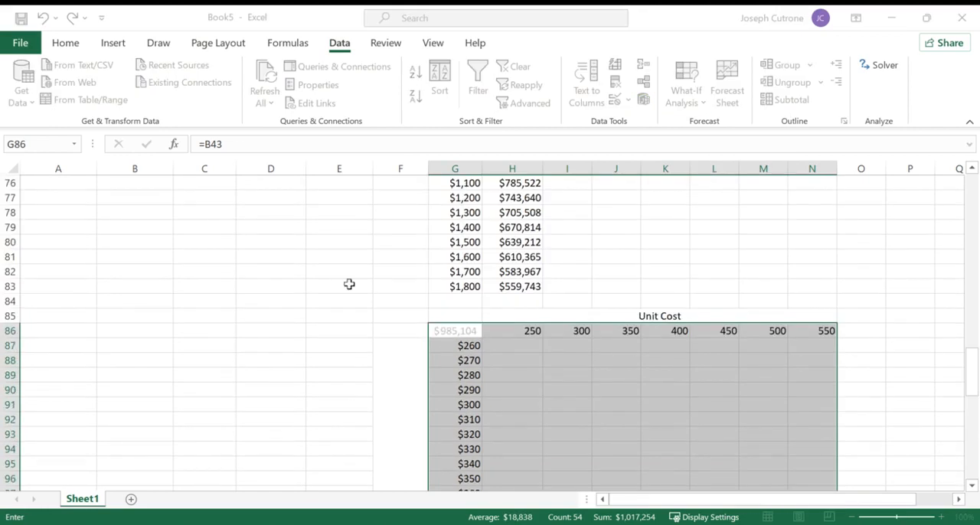
pyautogui.scroll(3, 349, 284)
pyautogui.scroll(-3, 349, 284)
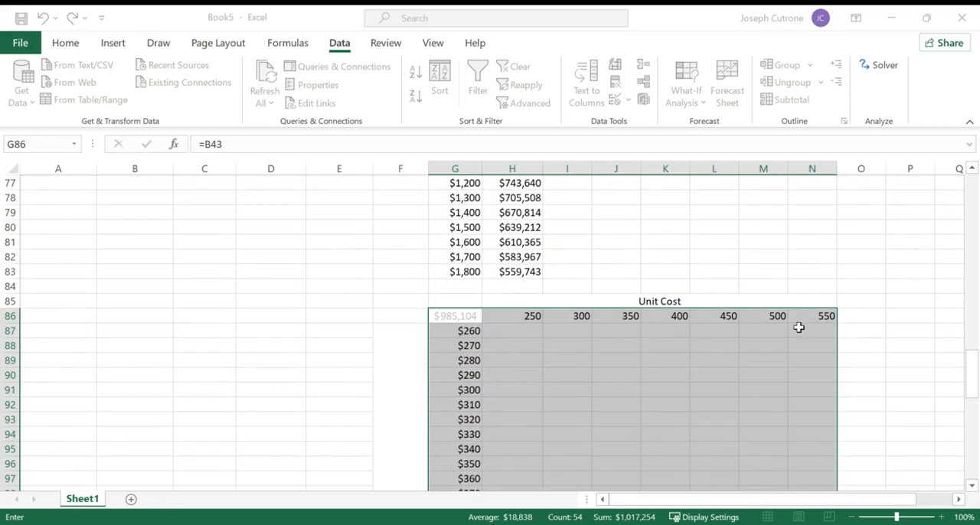
pyautogui.scroll(15, 291, 262)
pyautogui.scroll(1, 291, 261)
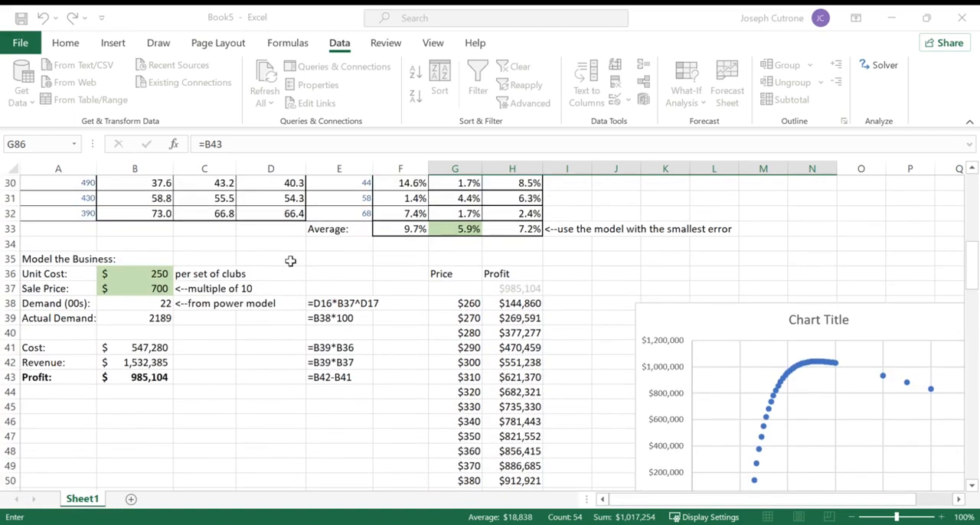
pyautogui.click(136, 274)
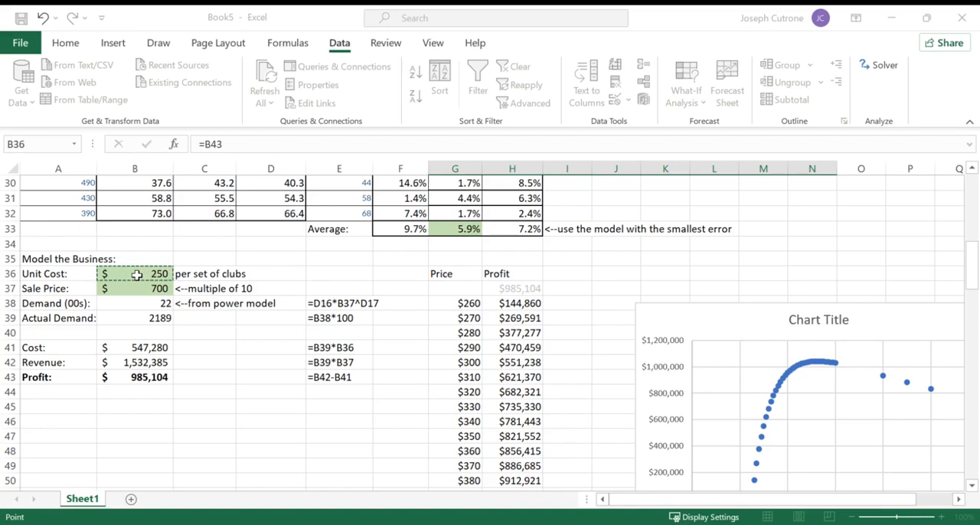
pyautogui.click(765, 332)
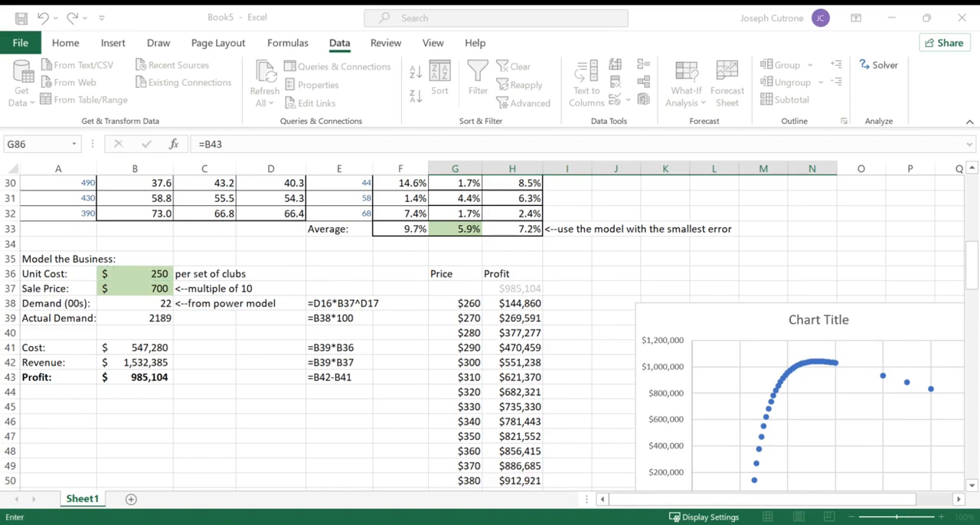
pyautogui.click(137, 288)
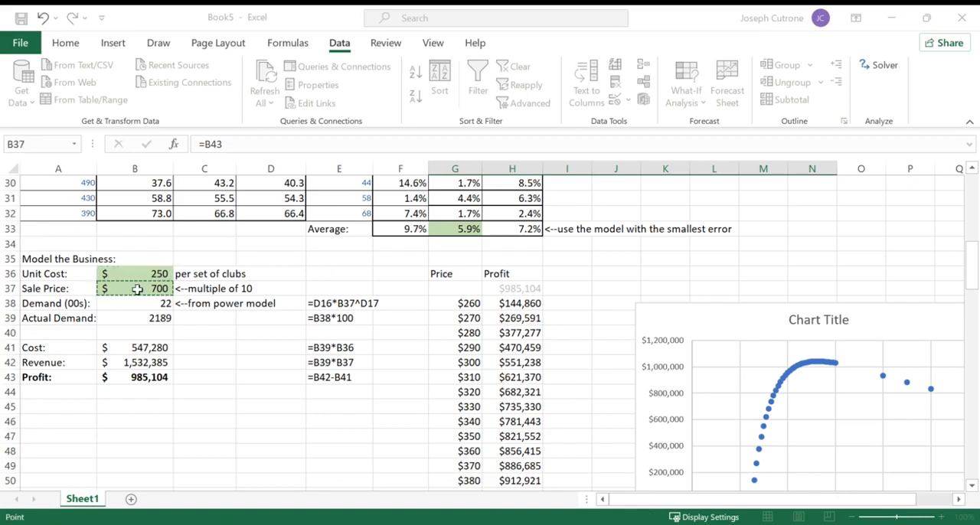
pyautogui.press('Return')
# - Format the data table profits in H87:N132 as accounting dollar amounts without decimals
pyautogui.scroll(-19, 512, 464)
pyautogui.moveTo(512, 197); pyautogui.dragTo(808, 464)
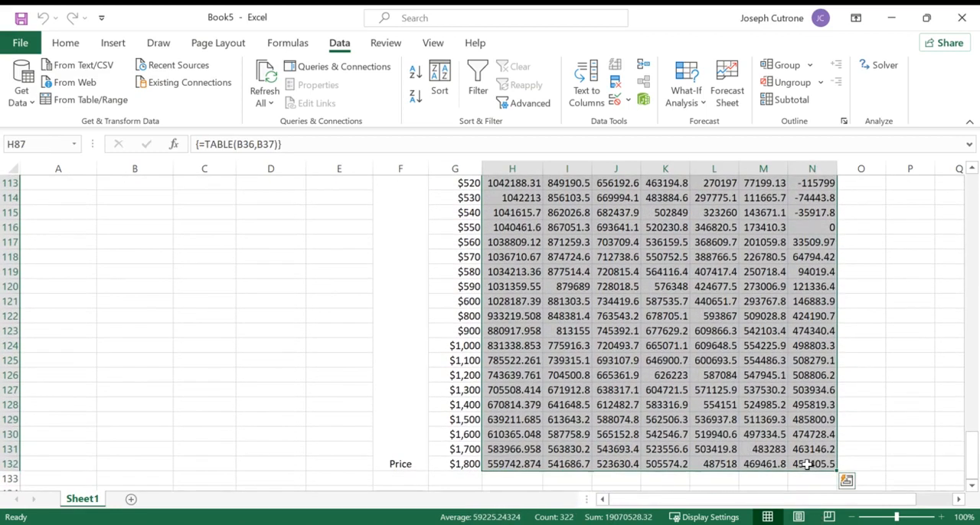
pyautogui.click(66, 42)
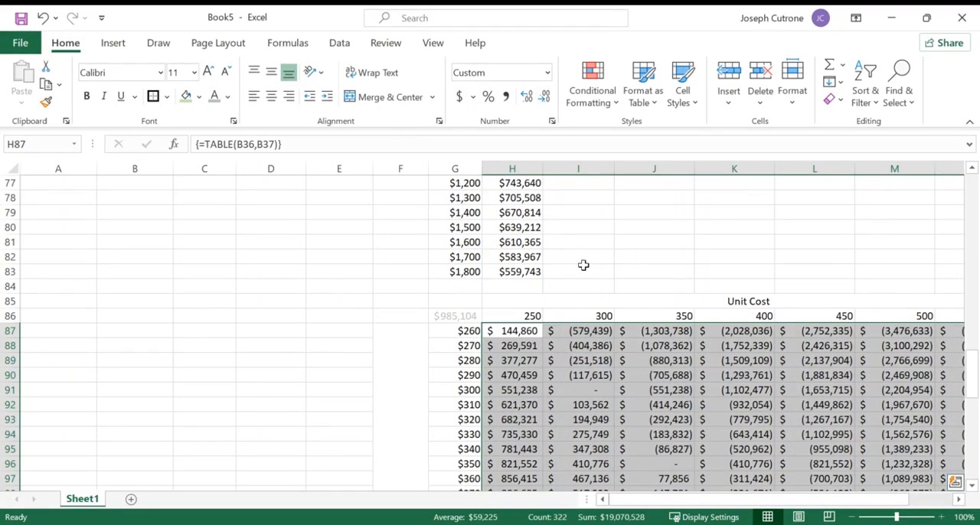
pyautogui.scroll(-1, 584, 265)
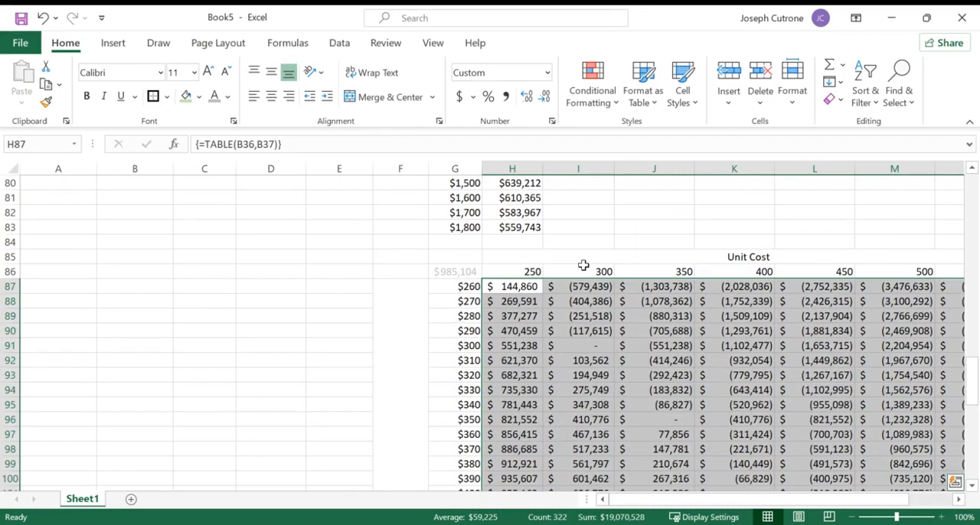
# - Apply conditional formatting to the 250 unit cost profits in H87:H132 that highlights the maximum value in green
pyautogui.click(536, 288)
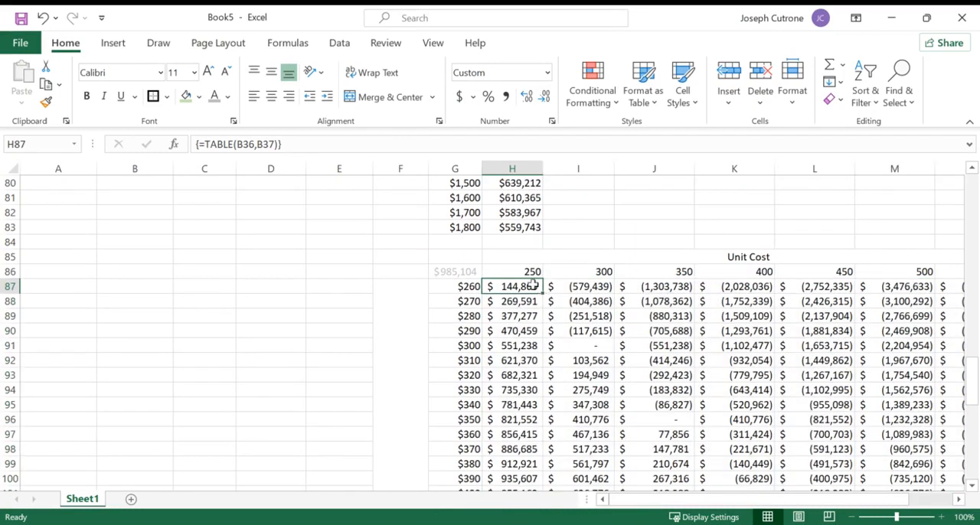
pyautogui.moveTo(534, 284); pyautogui.dragTo(522, 481)
pyautogui.scroll(-1, 519, 394)
pyautogui.scroll(-6, 520, 394)
pyautogui.press('Left')
pyautogui.press('Left')
pyautogui.click(506, 336)
pyautogui.hotkey('ctrl', 'shift', 'Down')
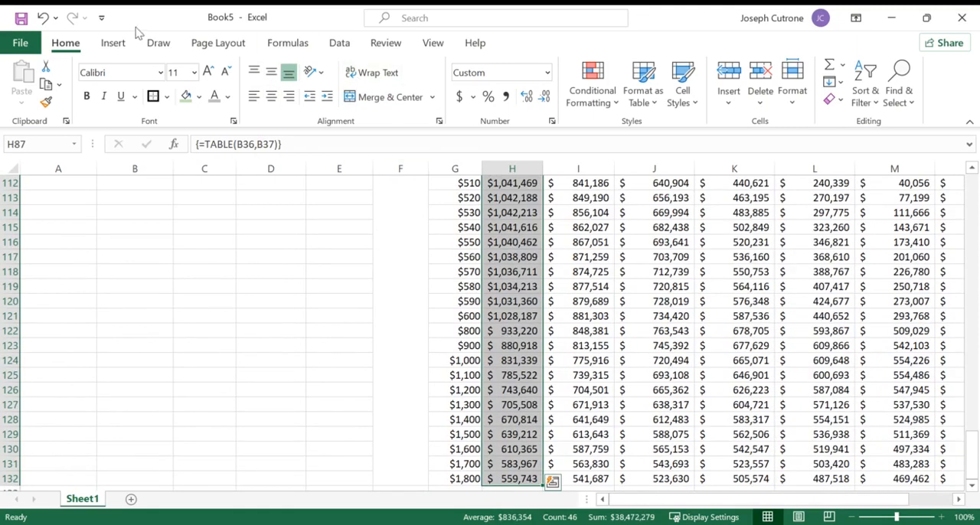
pyautogui.click(608, 103)
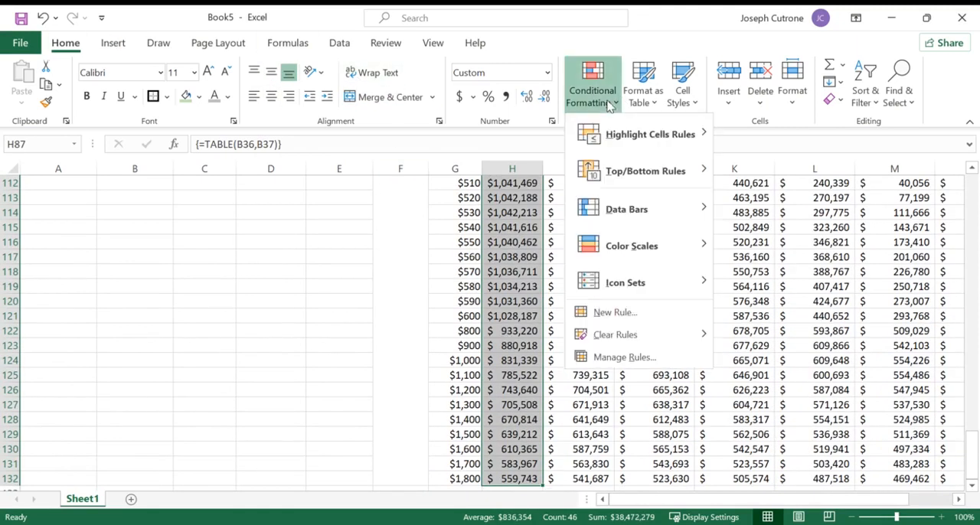
pyautogui.moveTo(621, 133)
pyautogui.click(776, 245)
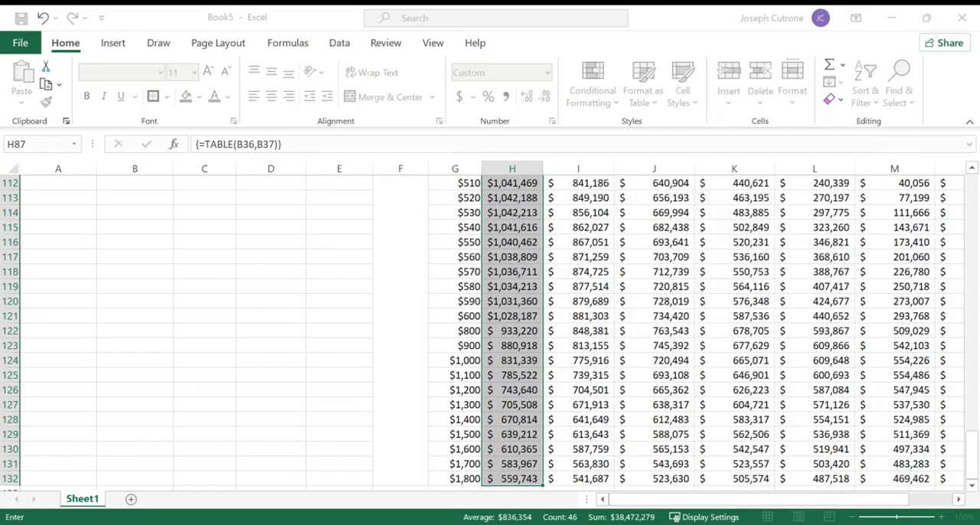
pyautogui.scroll(8, 515, 192)
pyautogui.click(514, 186)
pyautogui.hotkey('ctrl', 'shift', 'Down')
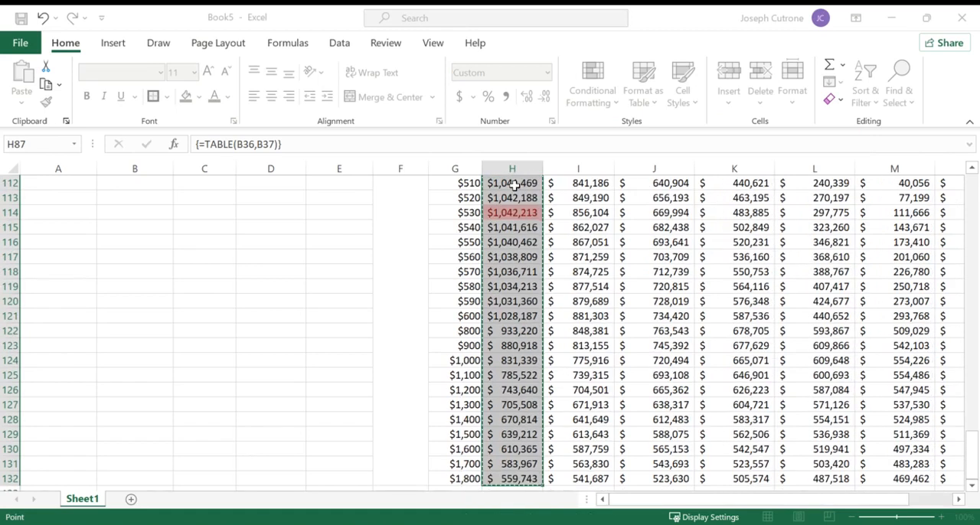
pyautogui.press('Return')
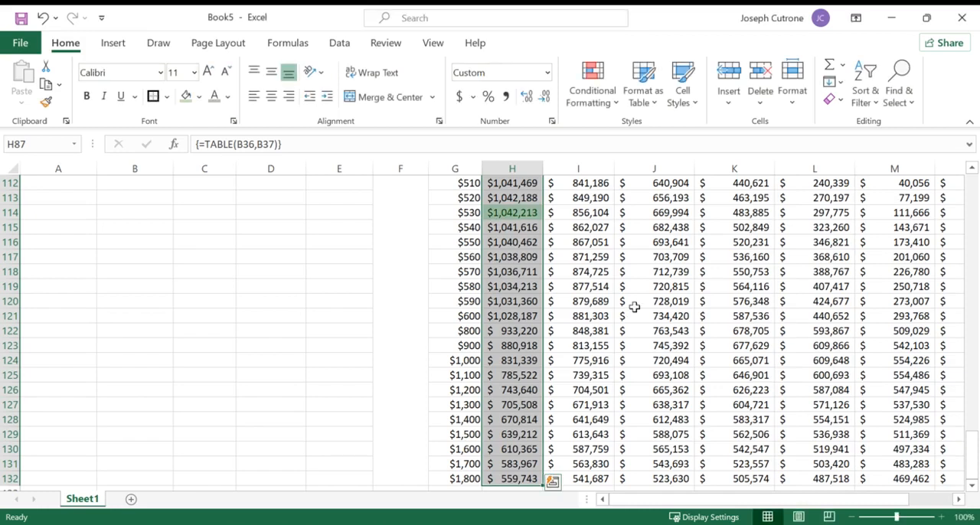
pyautogui.scroll(5, 634, 306)
pyautogui.scroll(5, 634, 306)
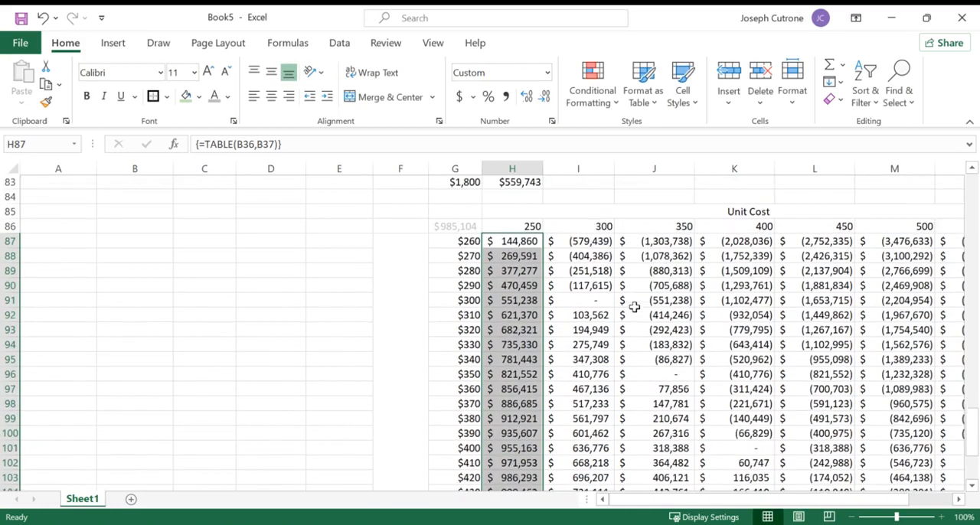
pyautogui.scroll(-2, 542, 336)
pyautogui.scroll(-3, 542, 337)
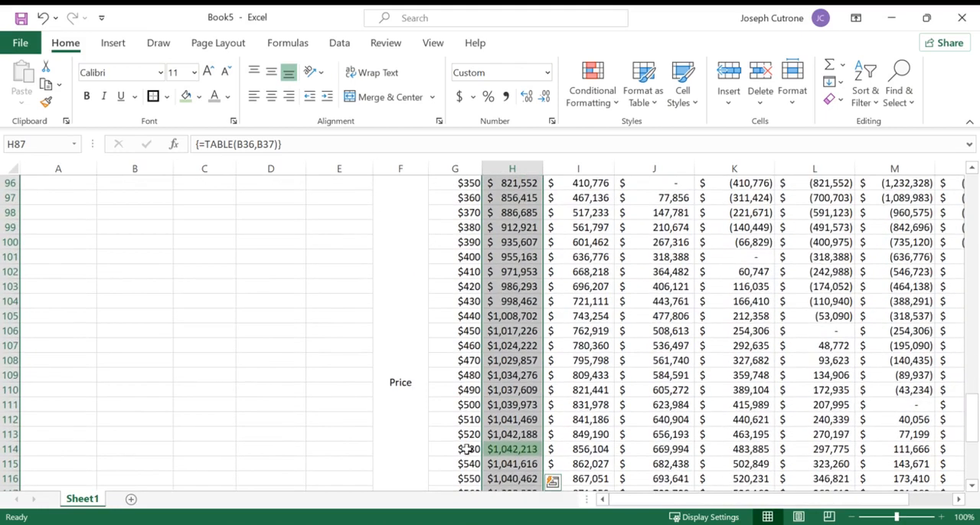
pyautogui.scroll(6, 465, 449)
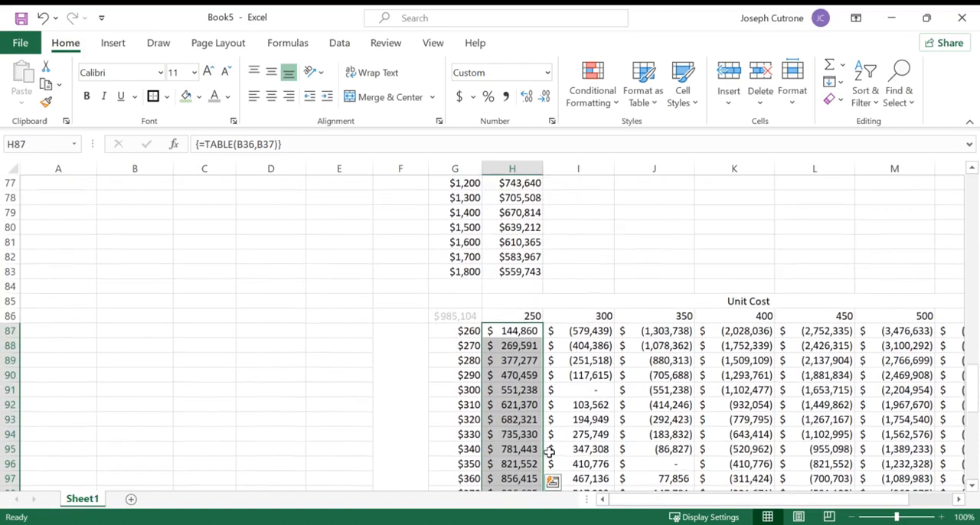
# - Apply an Equal To conditional format to the 300 unit cost profits in I87:I132 that highlights the maximum value in green
pyautogui.click(502, 314)
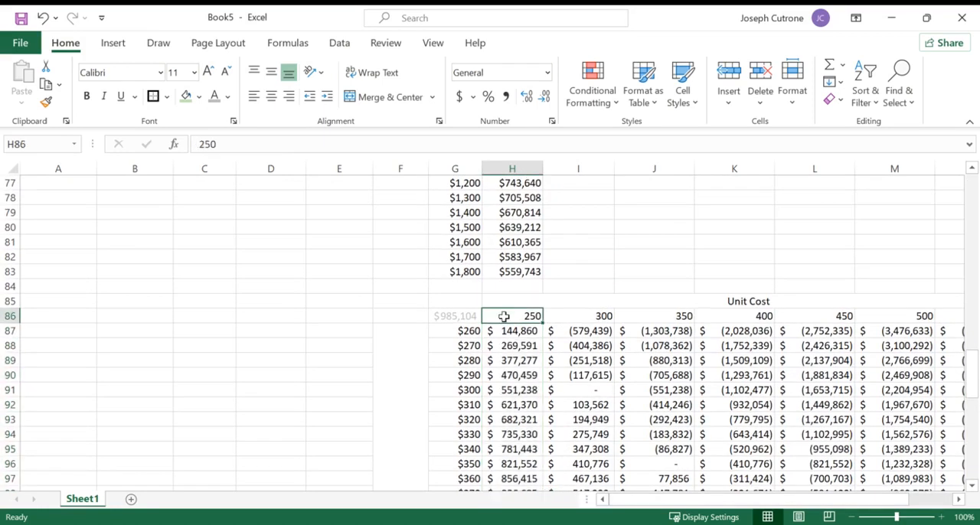
pyautogui.click(593, 331)
pyautogui.hotkey('ctrl', 'shift', 'Down')
pyautogui.click(590, 85)
pyautogui.moveTo(628, 135)
pyautogui.click(775, 245)
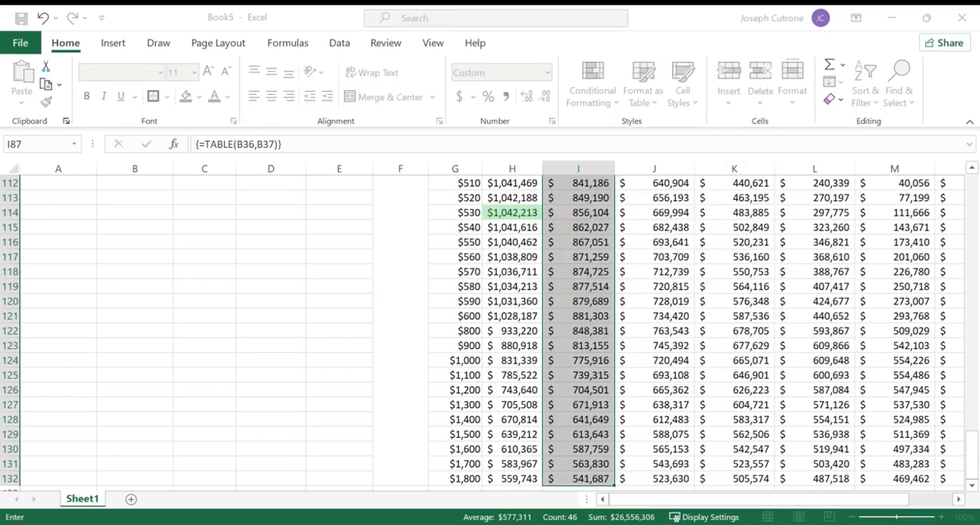
pyautogui.scroll(10, 578, 222)
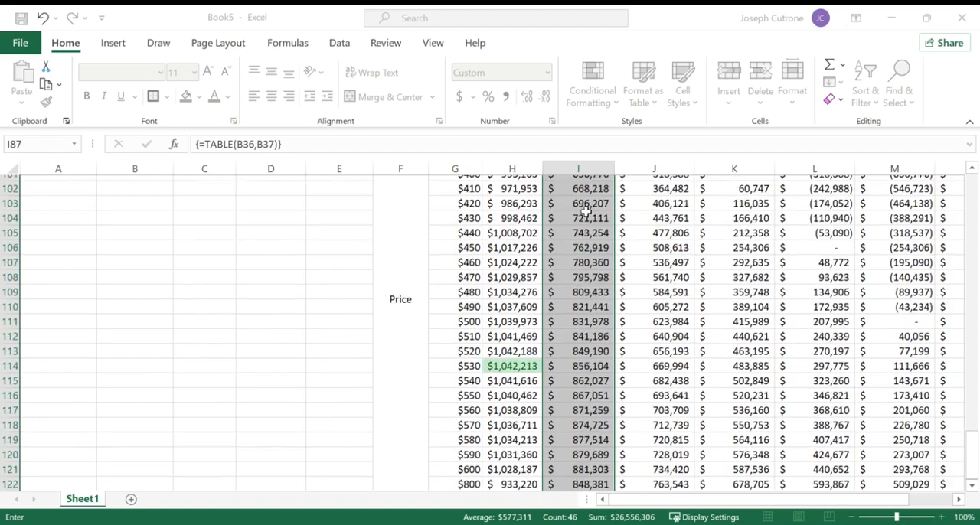
pyautogui.scroll(-1, 574, 226)
pyautogui.click(575, 213)
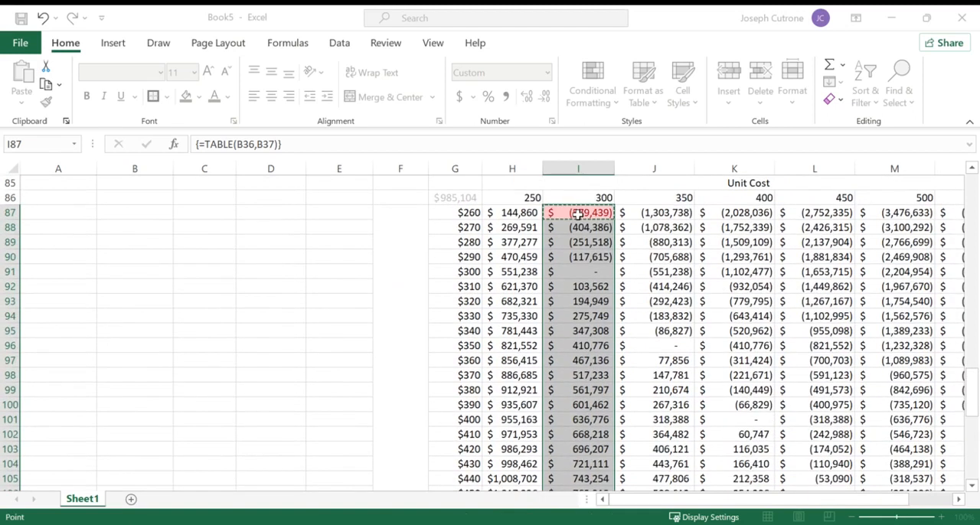
pyautogui.scroll(-9, 578, 215)
pyautogui.write(')')
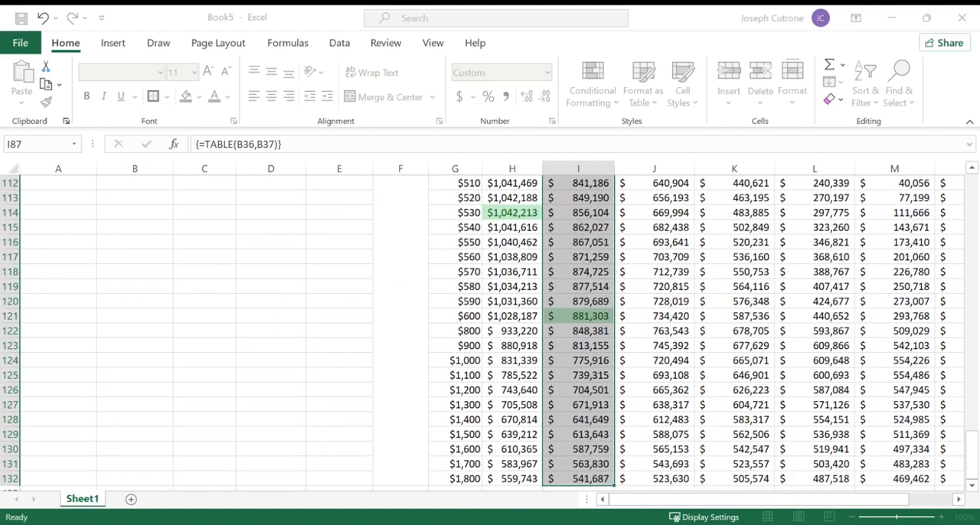
# - Examine the highlighted maximum profit in the 300 unit cost column and its matching price, compared with the 250 unit cost column
pyautogui.scroll(8, 650, 359)
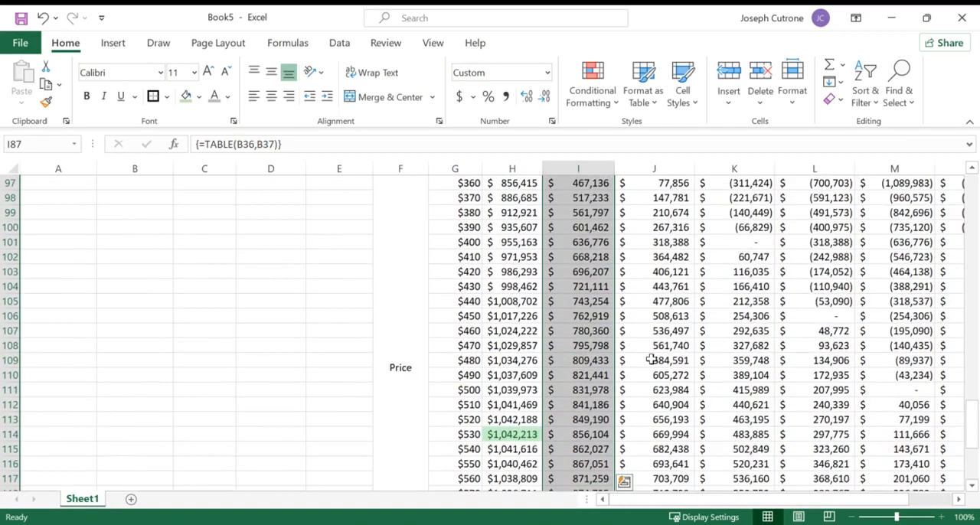
pyautogui.scroll(-5, 651, 359)
pyautogui.scroll(-3, 651, 359)
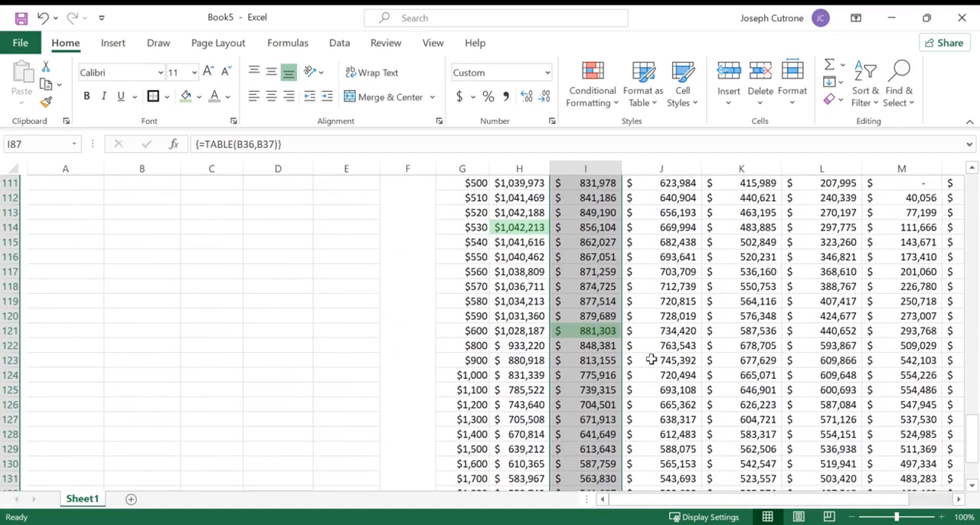
pyautogui.scroll(11, 650, 359)
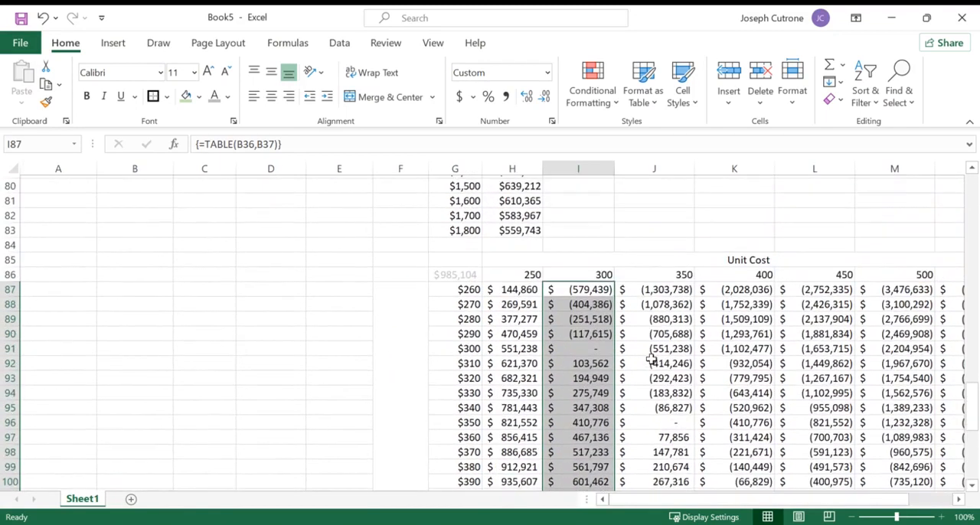
pyautogui.click(711, 300)
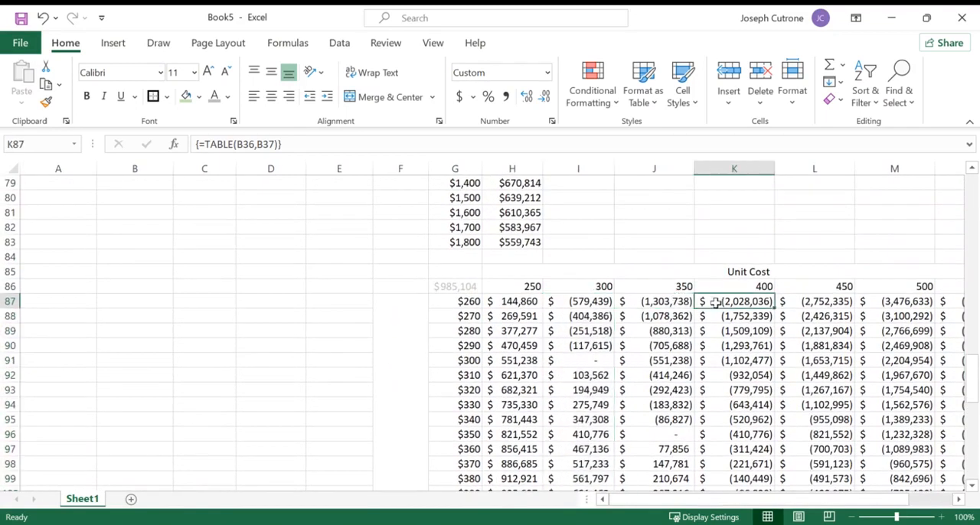
pyautogui.scroll(-10, 564, 307)
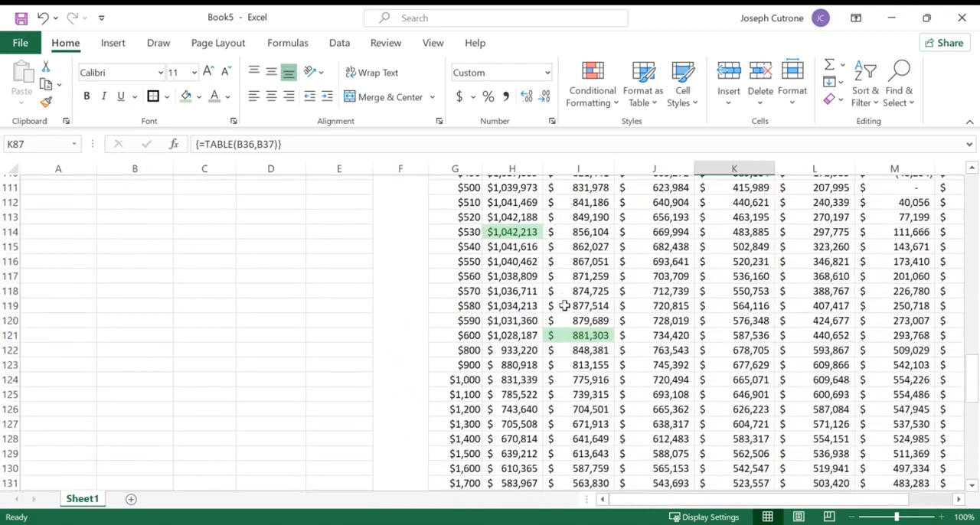
pyautogui.click(578, 358)
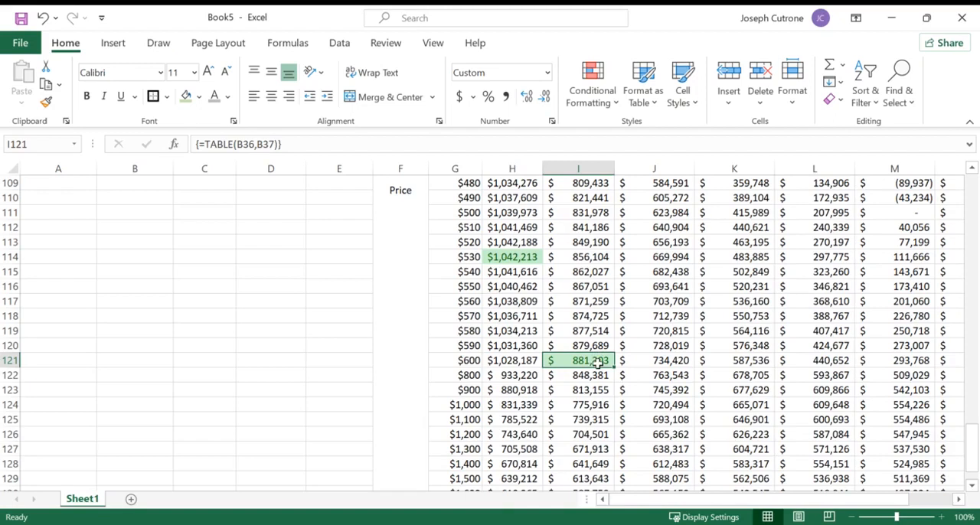
pyautogui.click(472, 357)
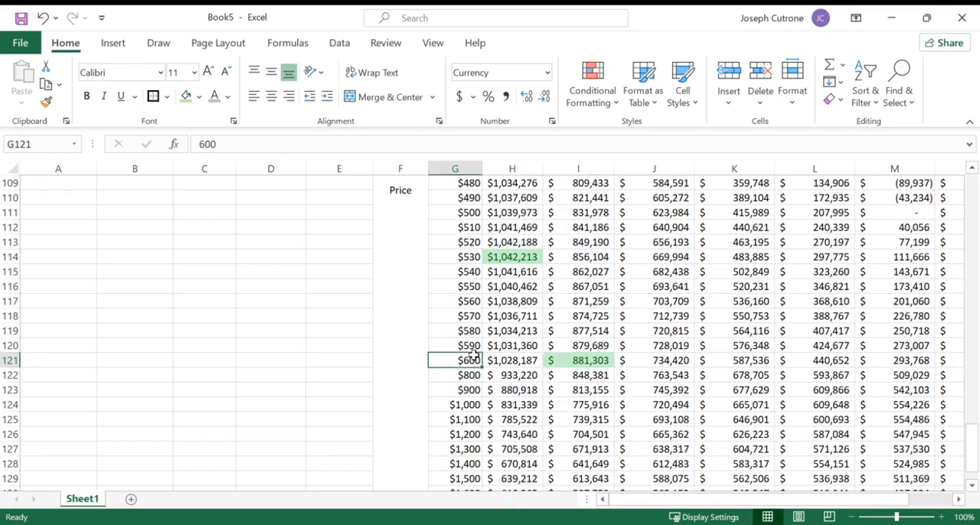
pyautogui.scroll(4, 475, 356)
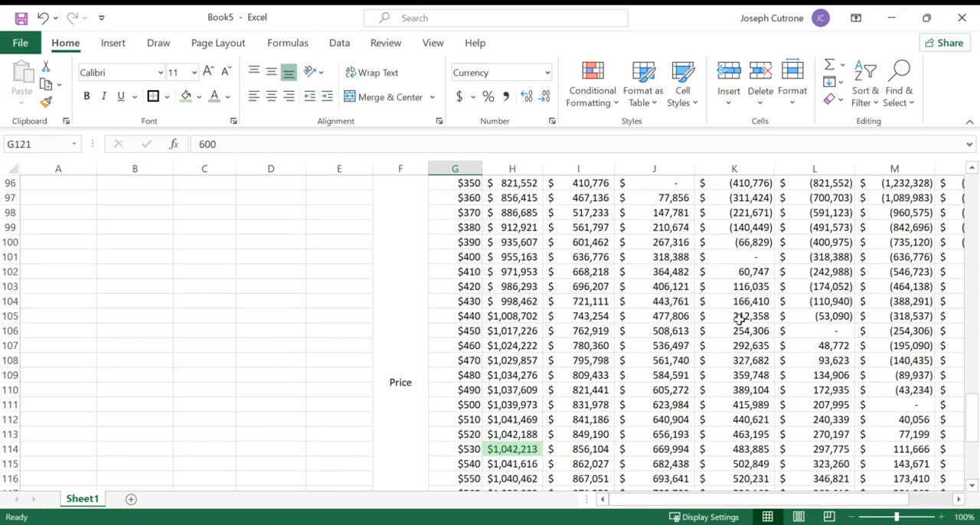
pyautogui.scroll(6, 738, 320)
pyautogui.click(679, 275)
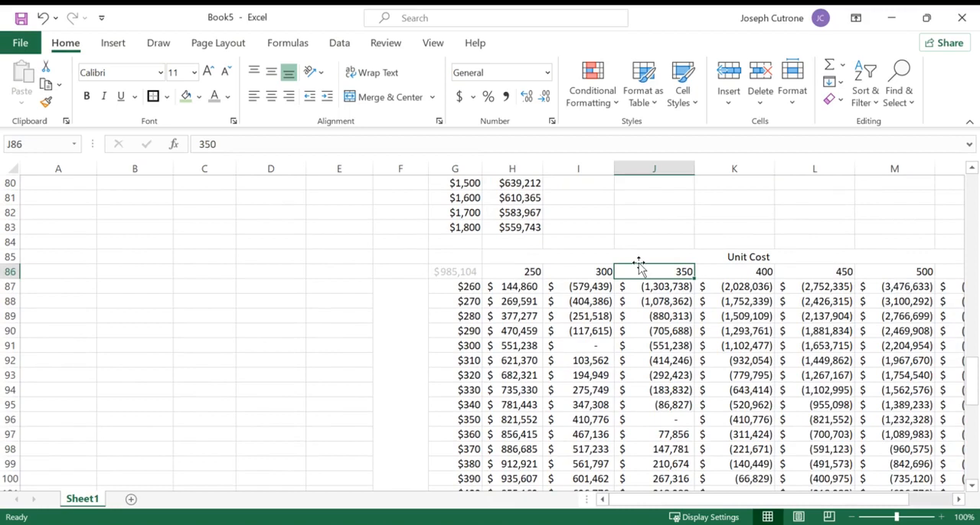
# - Review the case questions, the monthly price and demand data, and the linear, power and exponential model parameters in A15:F17
pyautogui.scroll(18, 575, 361)
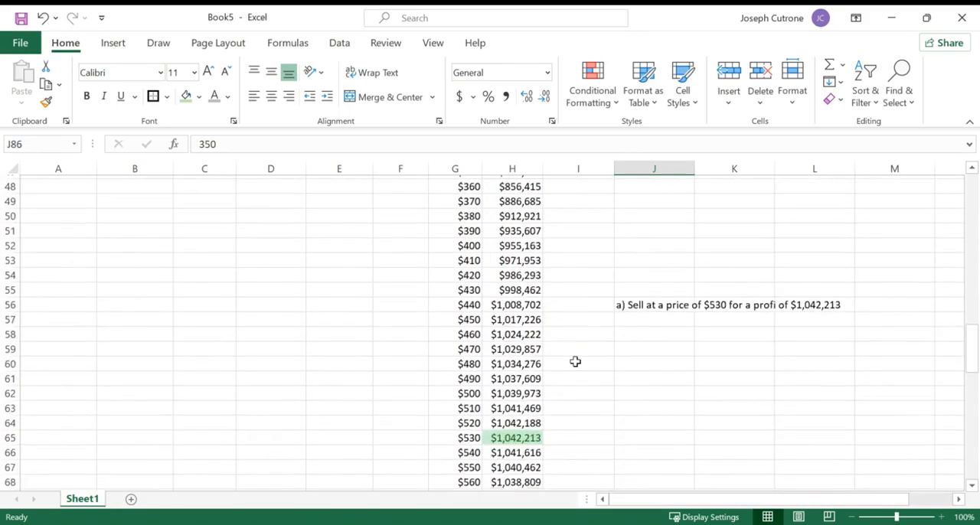
pyautogui.scroll(7, 575, 361)
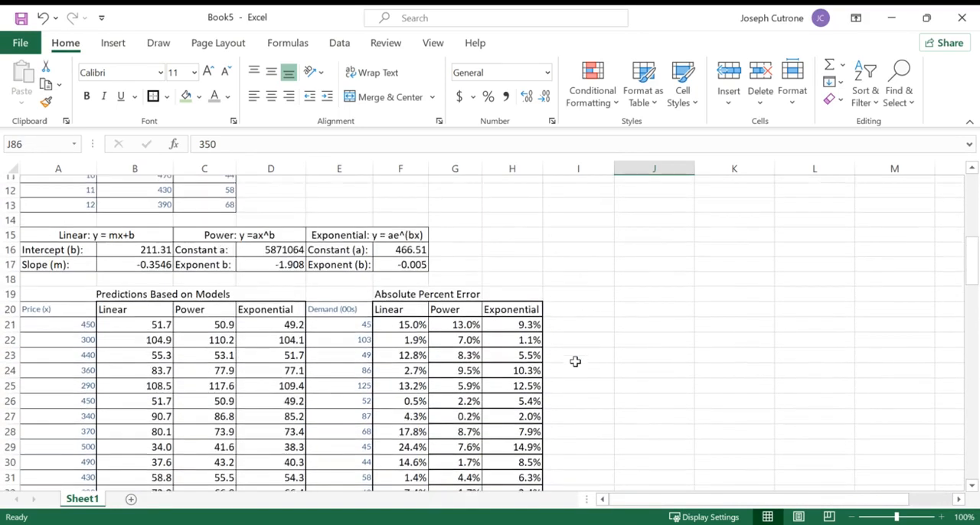
pyautogui.scroll(1, 575, 361)
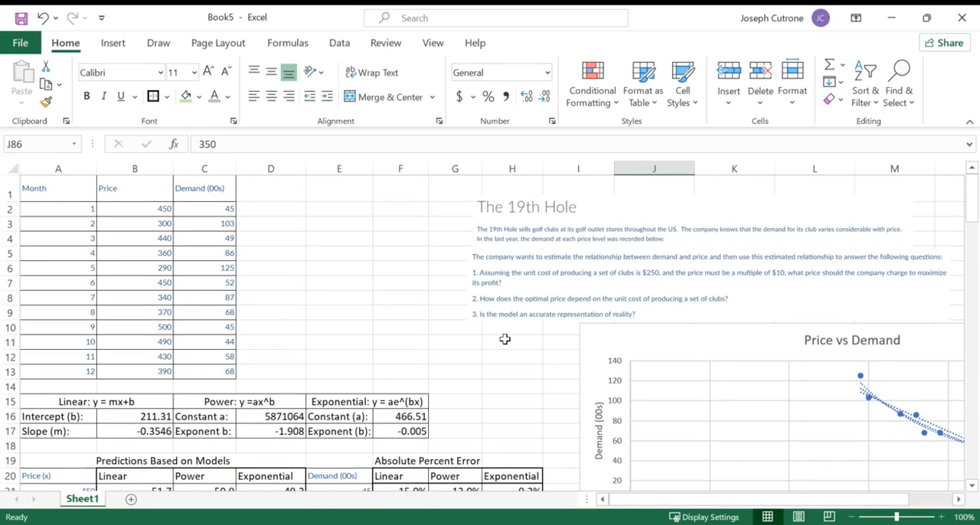
pyautogui.moveTo(150, 190); pyautogui.dragTo(211, 372)
pyautogui.click(188, 205)
pyautogui.click(159, 205)
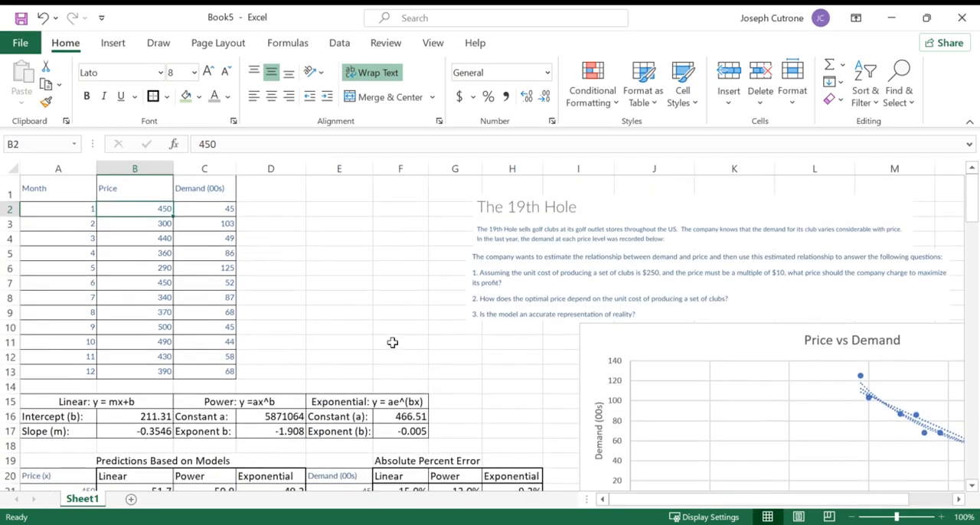
pyautogui.scroll(-2, 392, 342)
pyautogui.moveTo(84, 318); pyautogui.dragTo(388, 347)
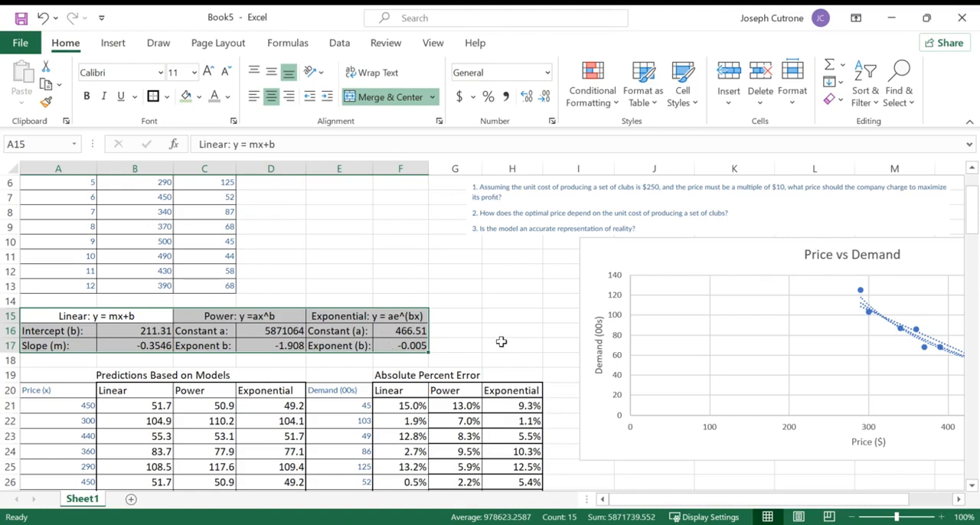
pyautogui.click(501, 342)
# - Look over the profit model, the one-variable and two-variable profit tables, and the case questions at the start of the sheet
pyautogui.scroll(-12, 501, 341)
pyautogui.scroll(-13, 501, 341)
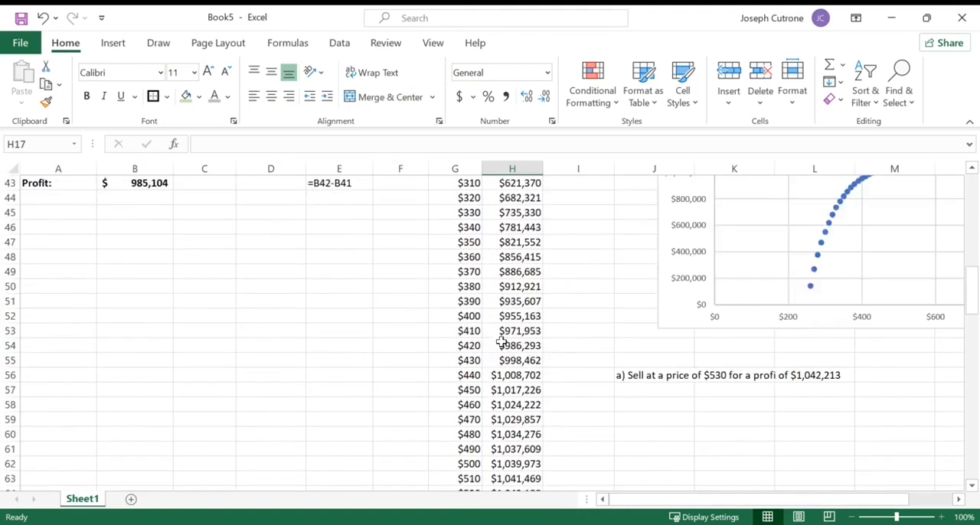
pyautogui.scroll(-6, 500, 341)
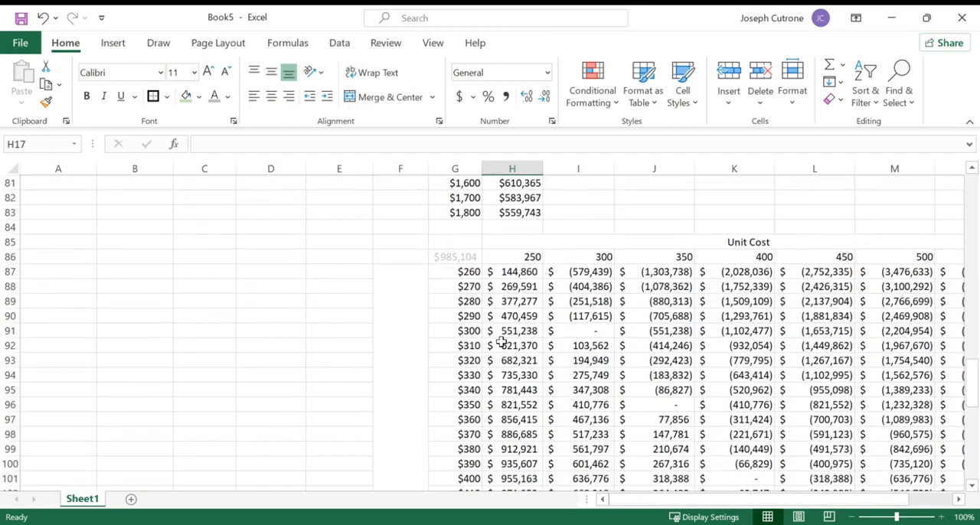
pyautogui.scroll(6, 501, 342)
pyautogui.scroll(1, 501, 341)
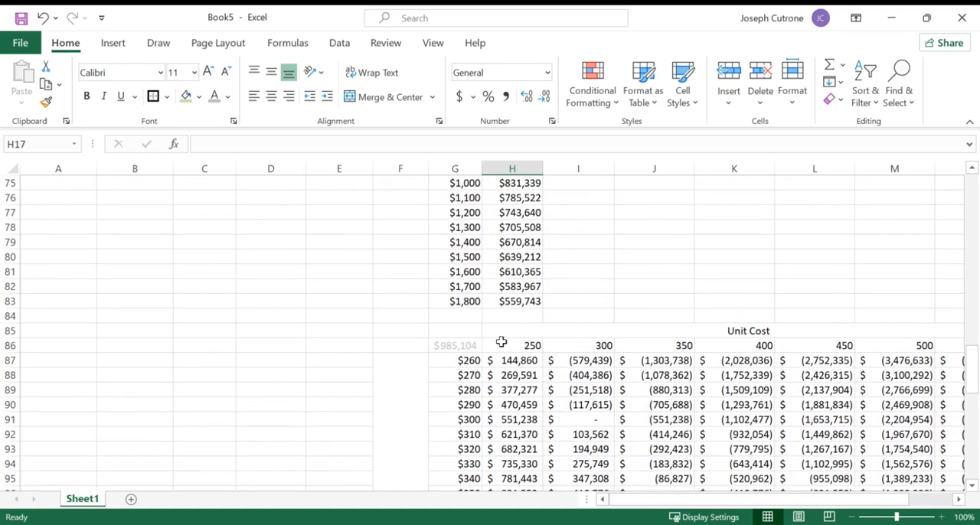
pyautogui.scroll(15, 258, 360)
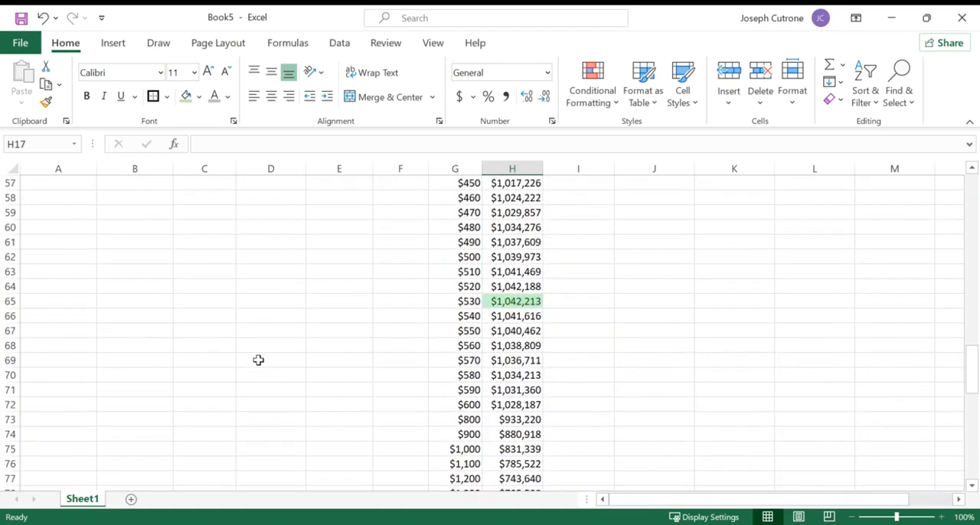
pyautogui.scroll(7, 258, 361)
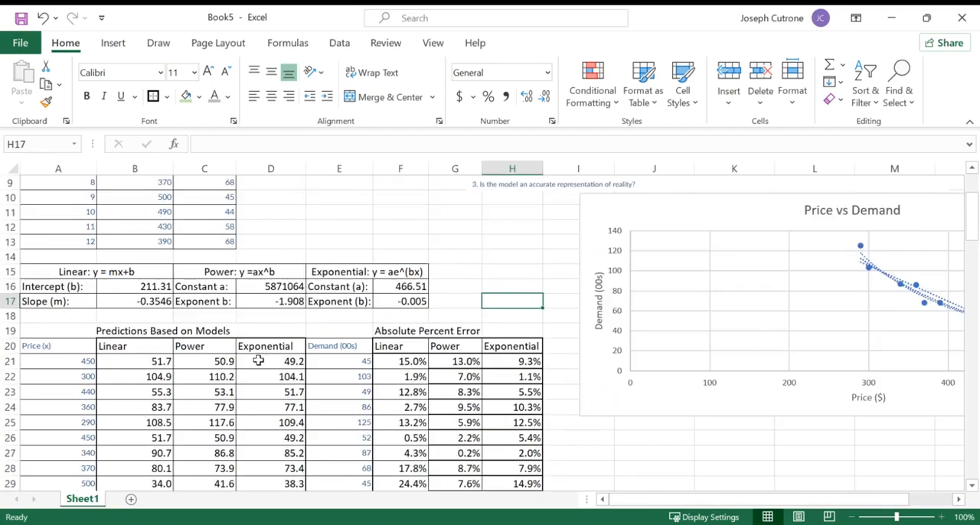
pyautogui.scroll(3, 258, 361)
pyautogui.scroll(-13, 258, 360)
pyautogui.scroll(-5, 258, 359)
pyautogui.scroll(10, 258, 360)
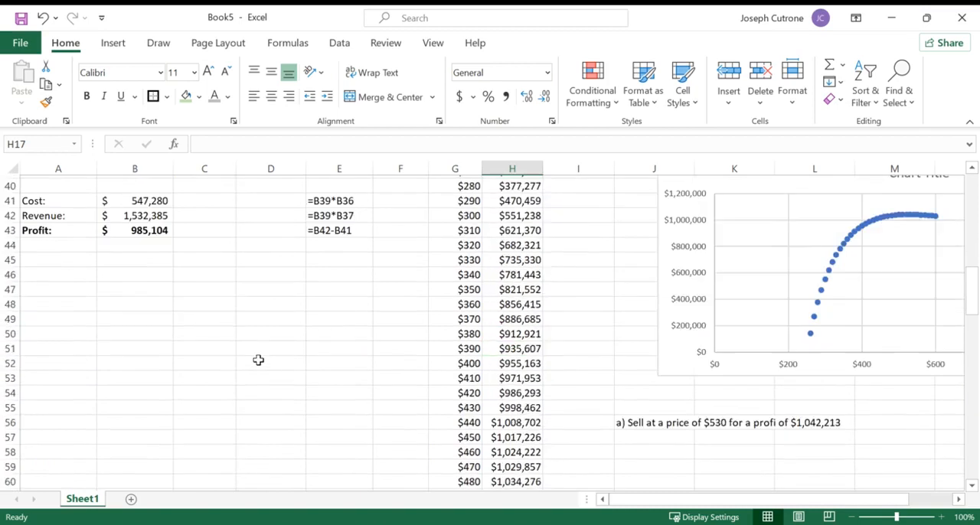
pyautogui.scroll(7, 258, 361)
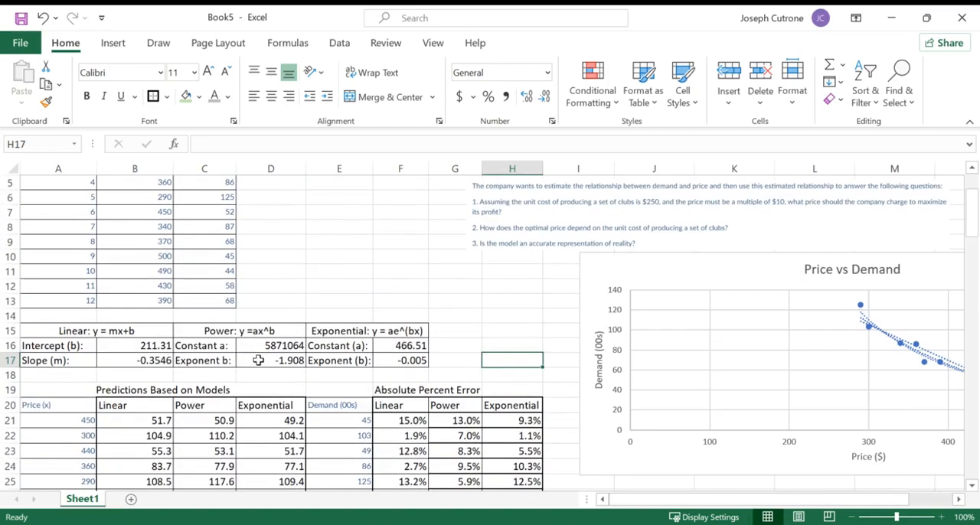
pyautogui.scroll(2, 258, 360)
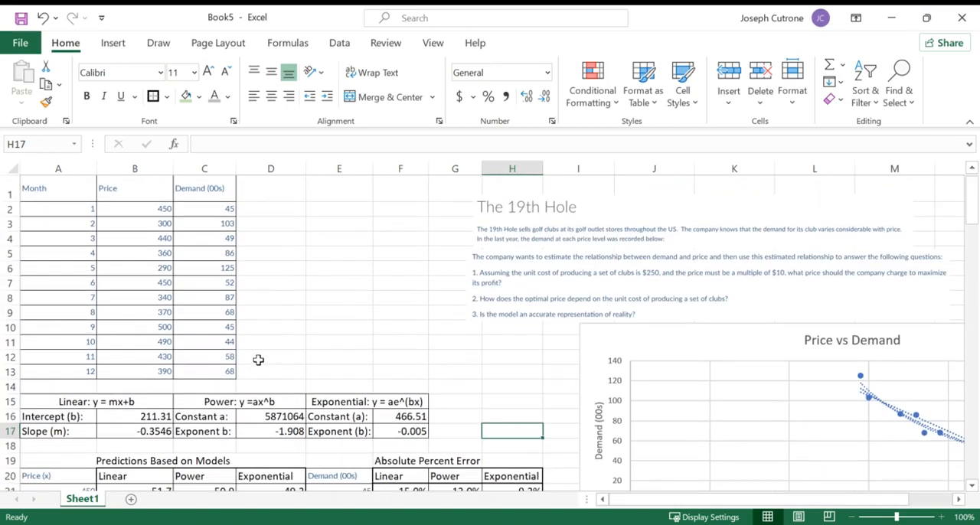